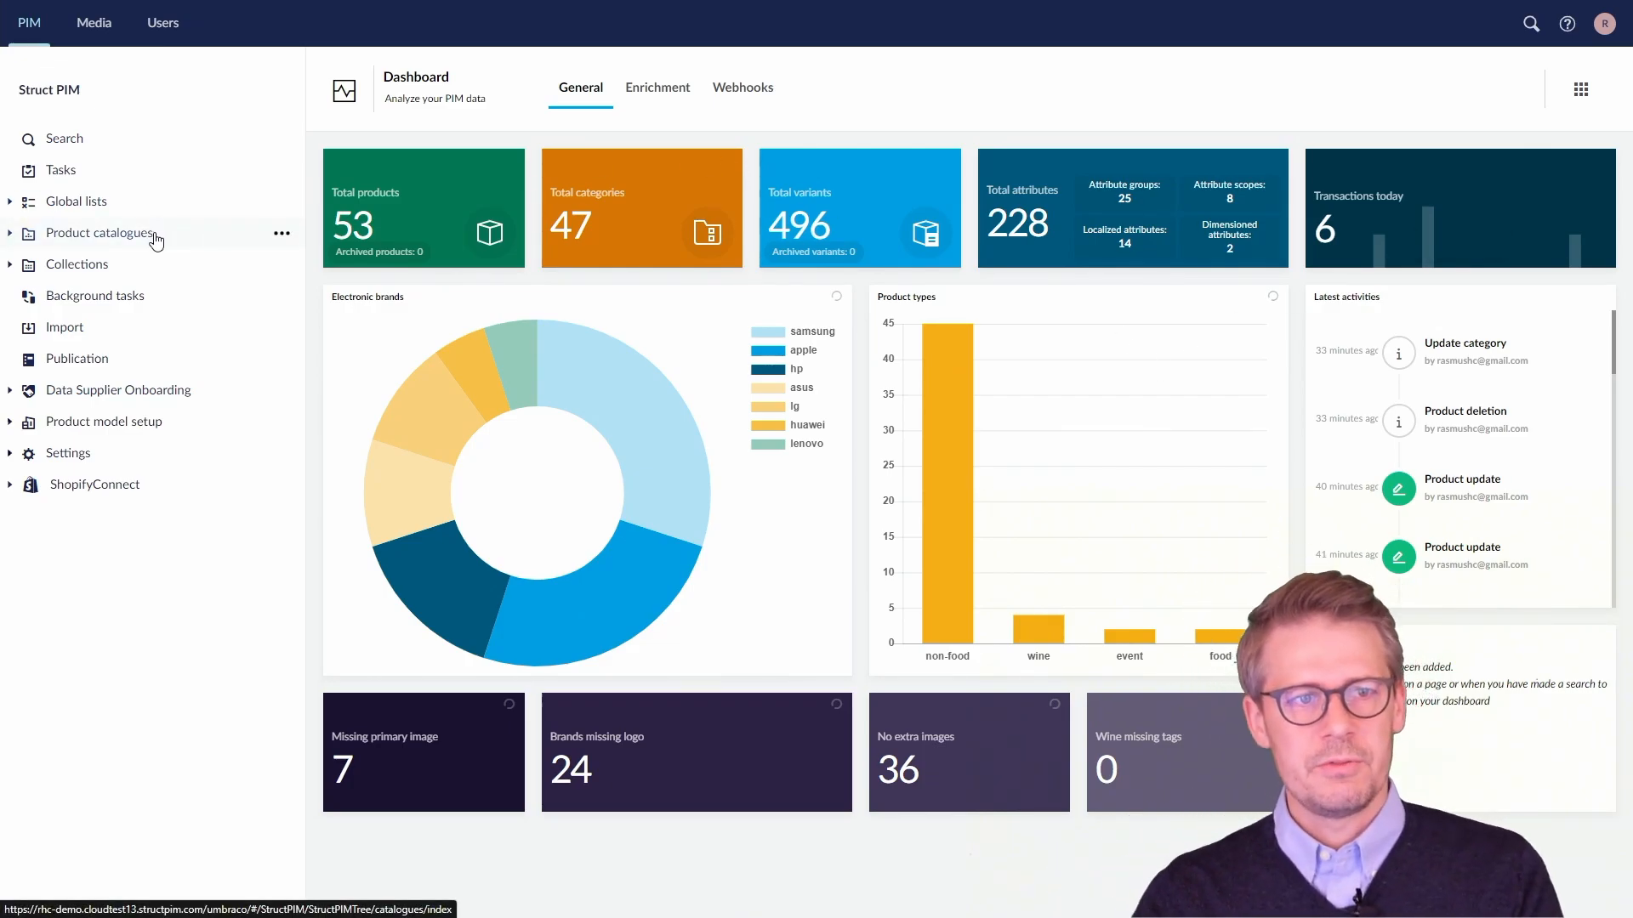
Step: Open the Samsung 55" Q70T 4K UHD QLED product from the product search and collapse and re-expand its Basic information and Delivery information sections
{"action": "left_click", "coordinate": [86, 141]}
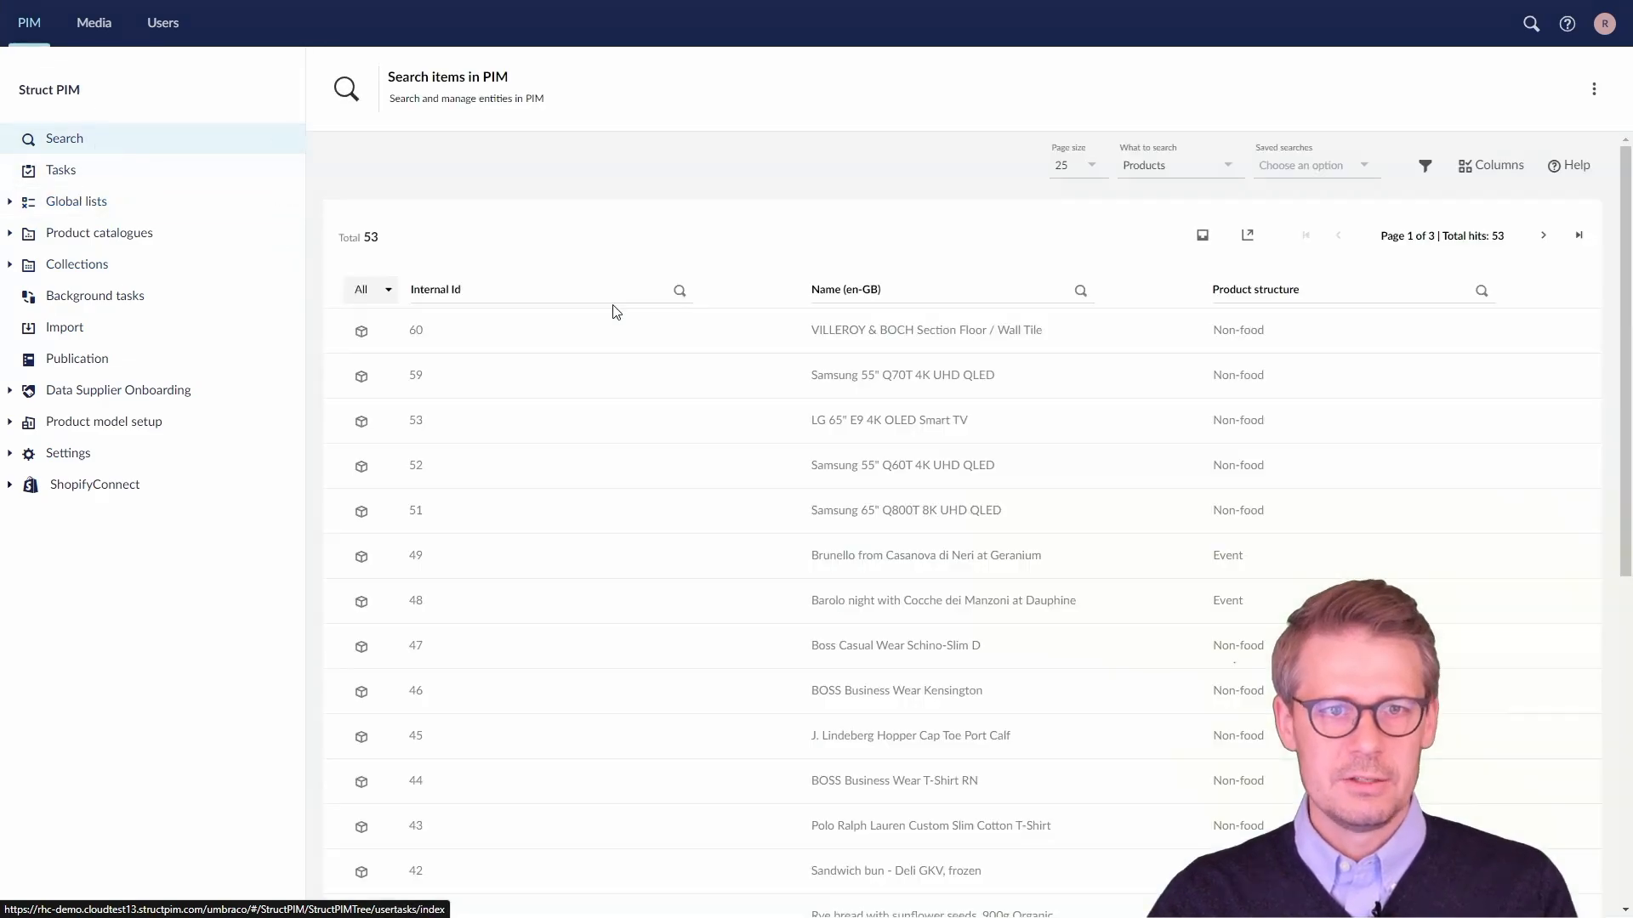
{"action": "left_click", "coordinate": [917, 381]}
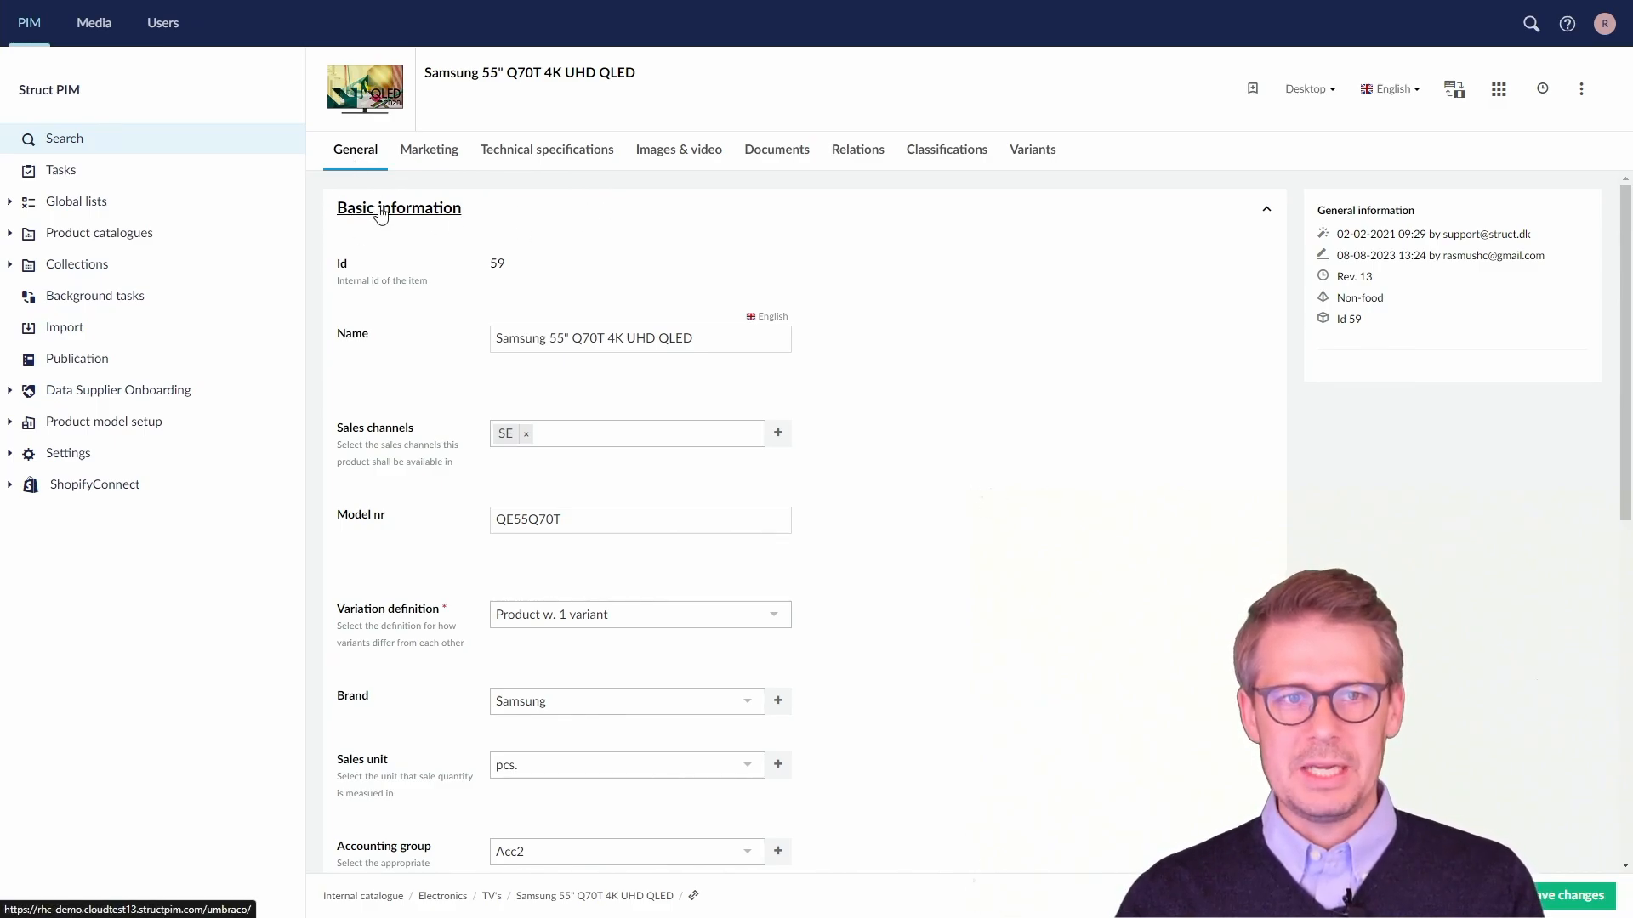
{"action": "left_click", "coordinate": [1267, 215]}
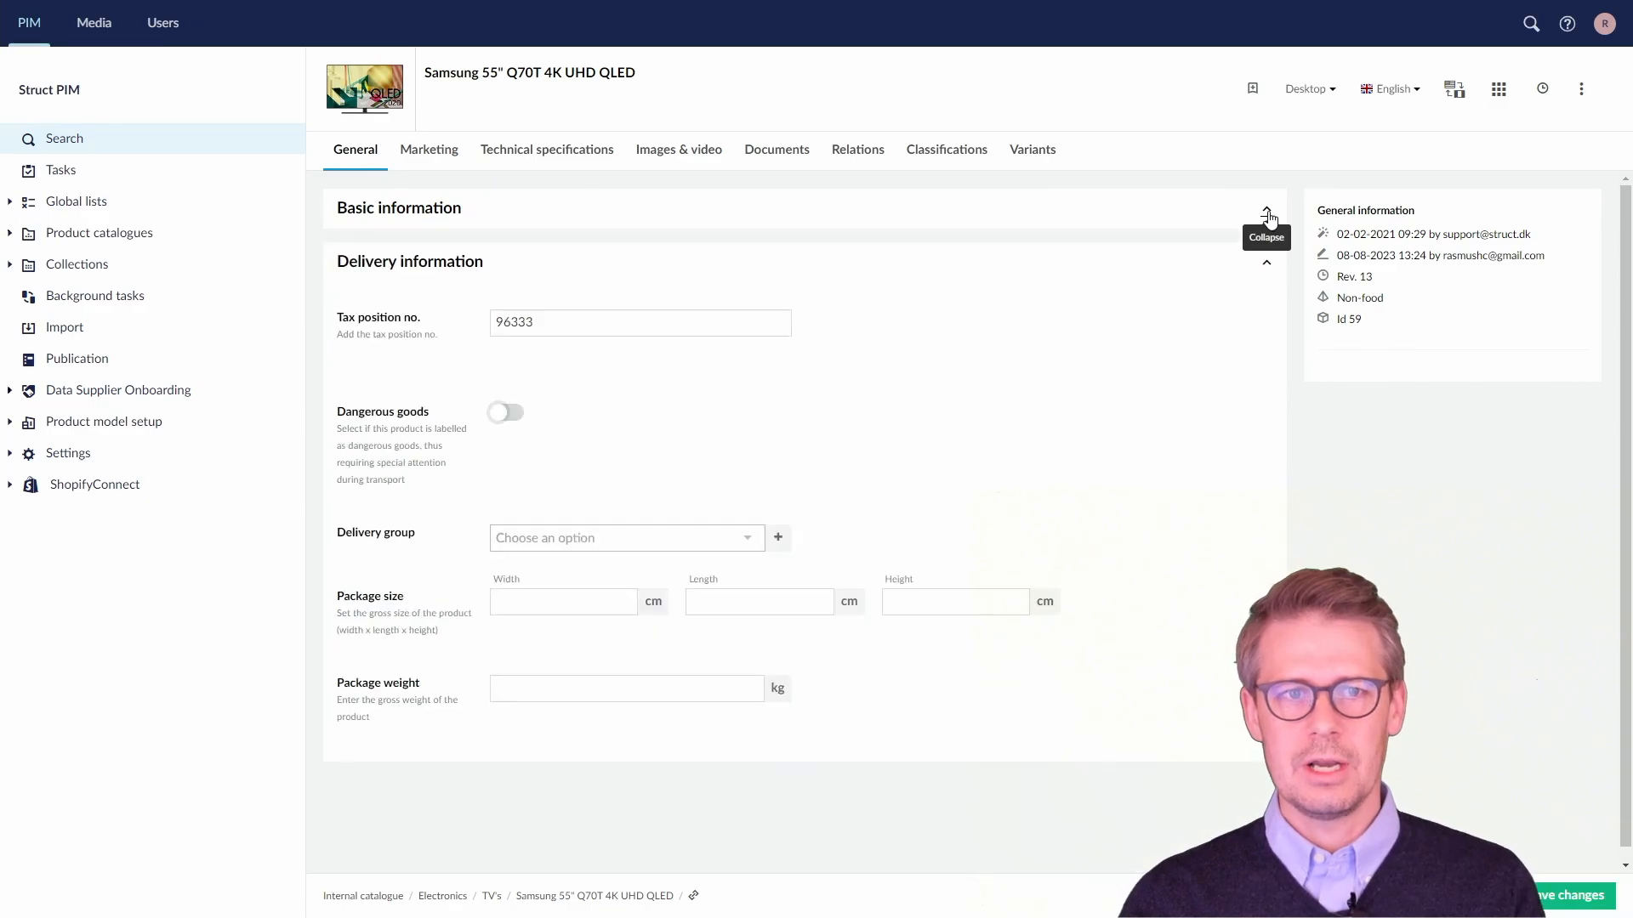
{"action": "left_click", "coordinate": [1268, 215]}
{"action": "left_click", "coordinate": [1267, 215]}
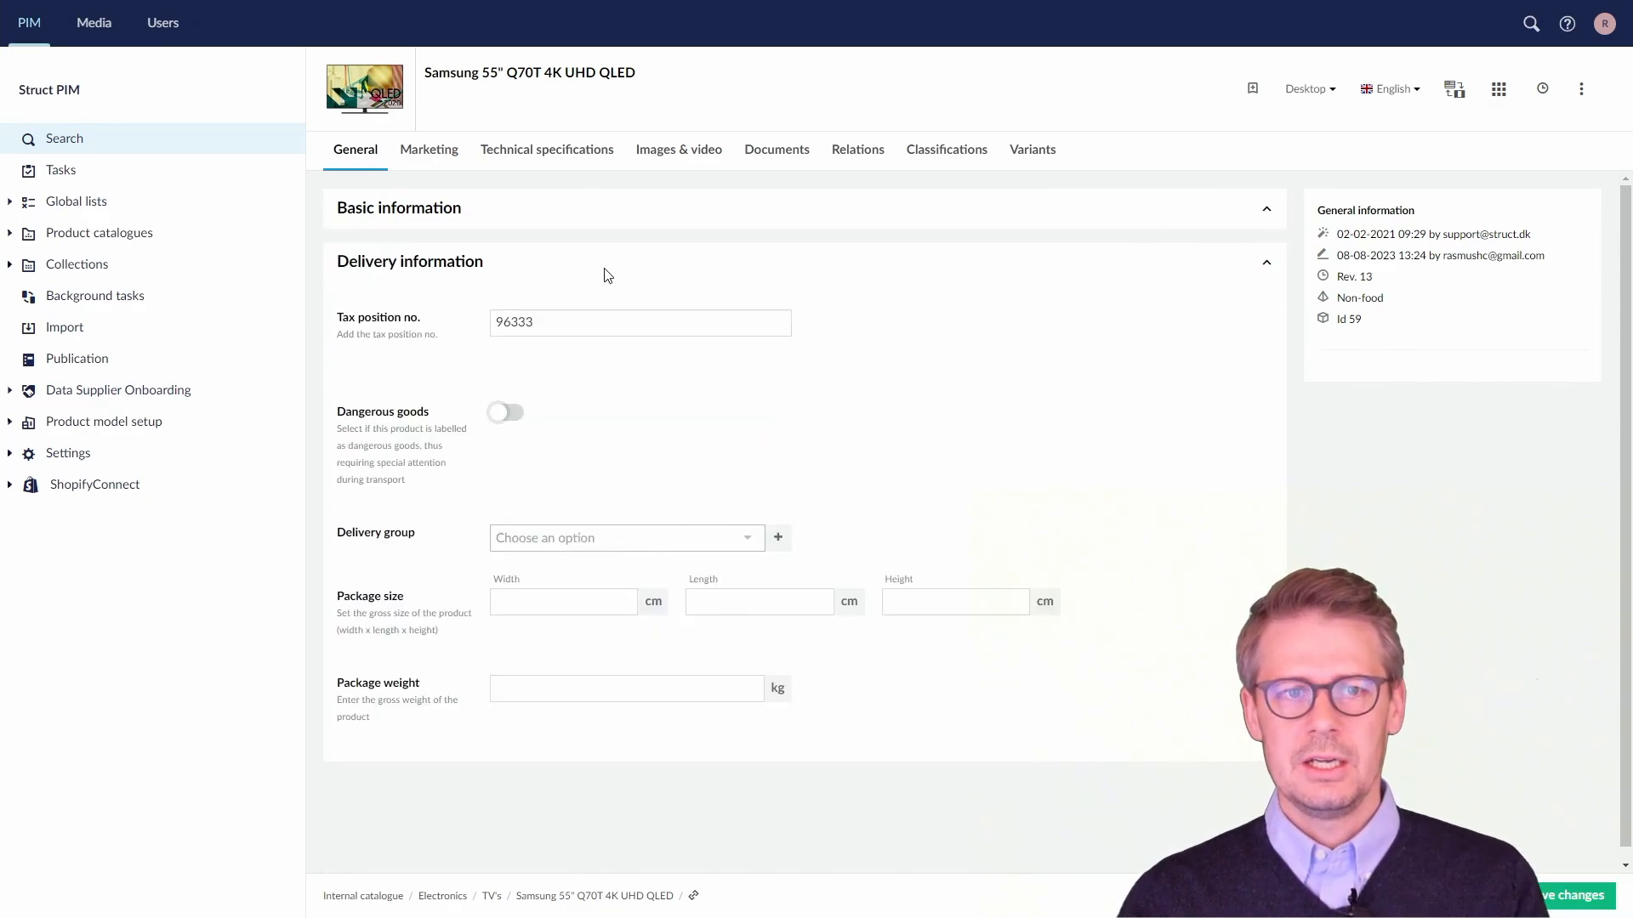
{"action": "left_click", "coordinate": [1270, 266]}
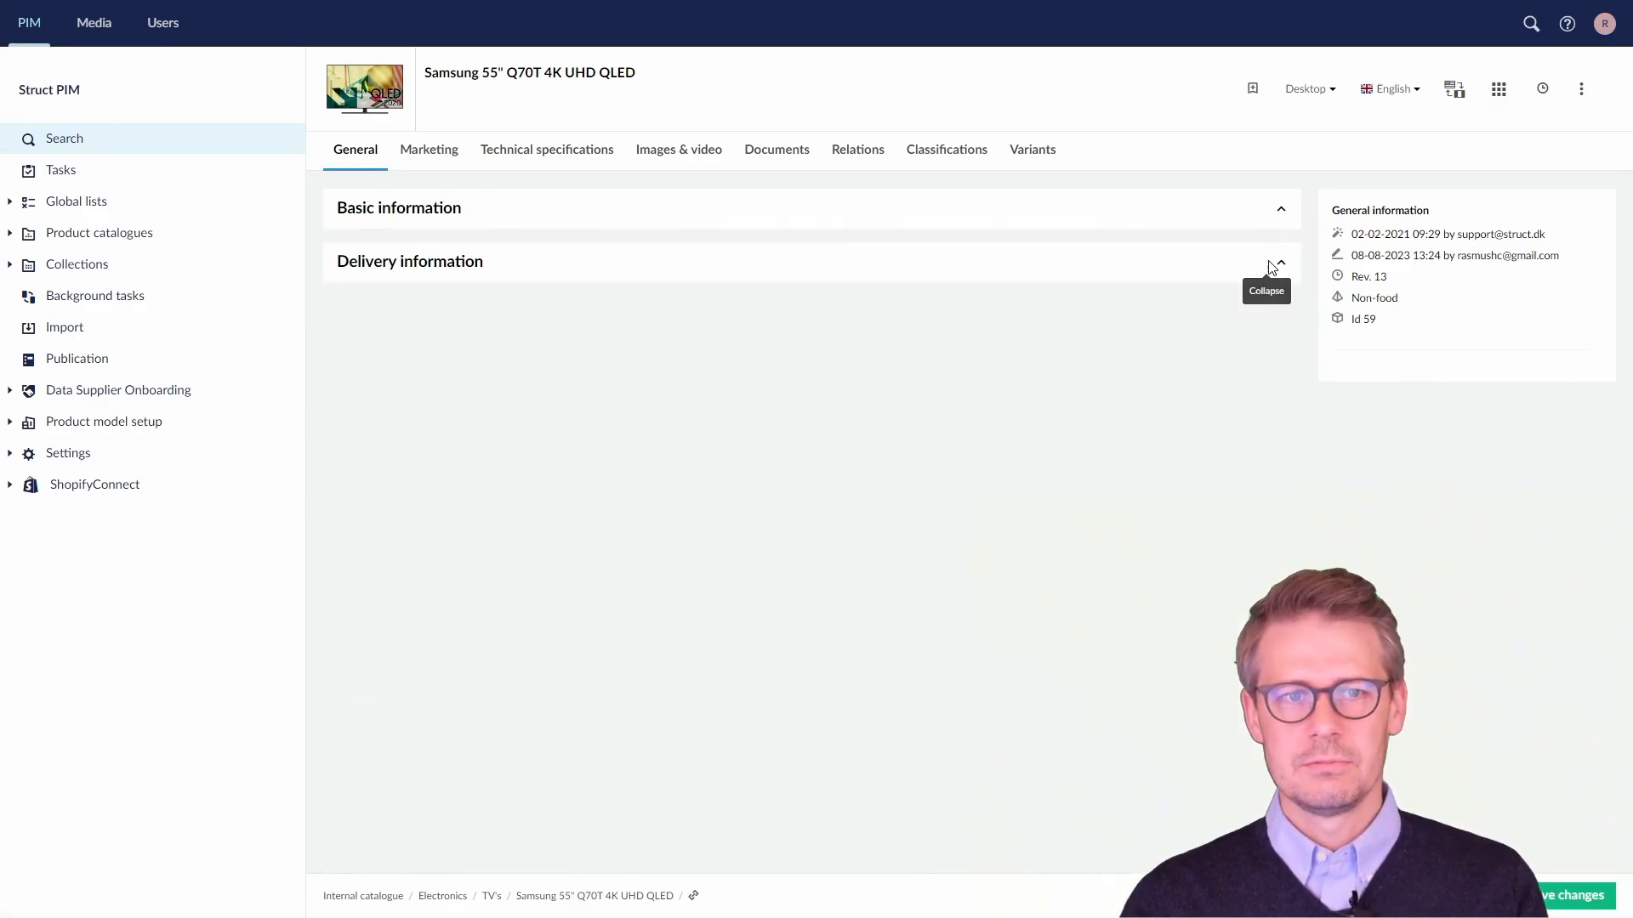
{"action": "left_click", "coordinate": [1281, 263]}
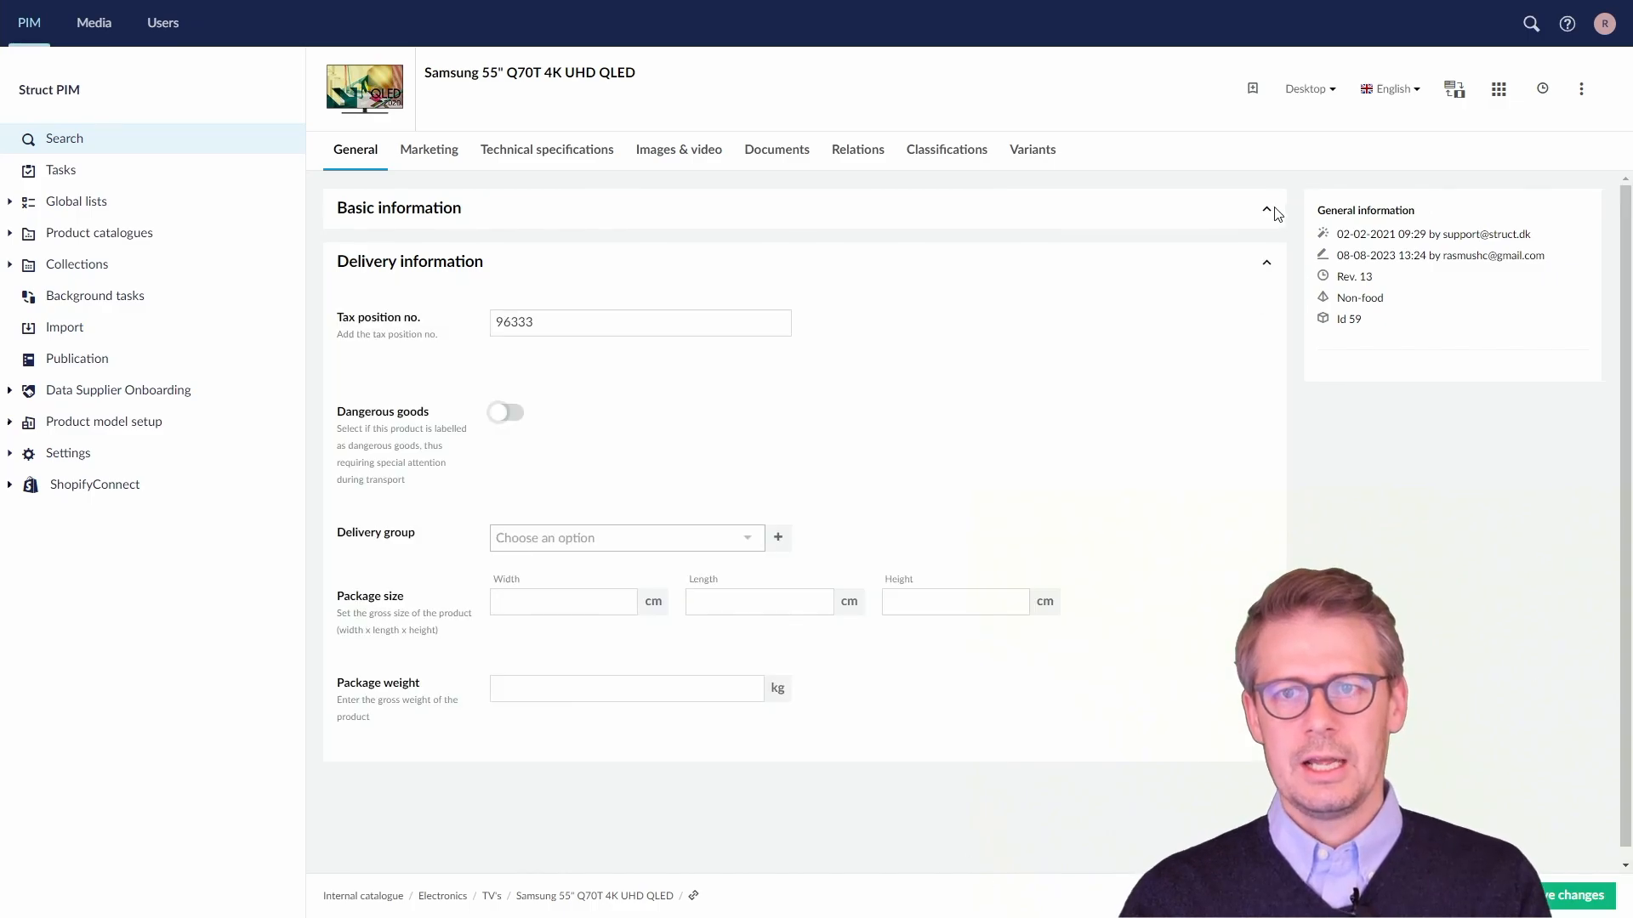
{"action": "left_click", "coordinate": [1267, 214]}
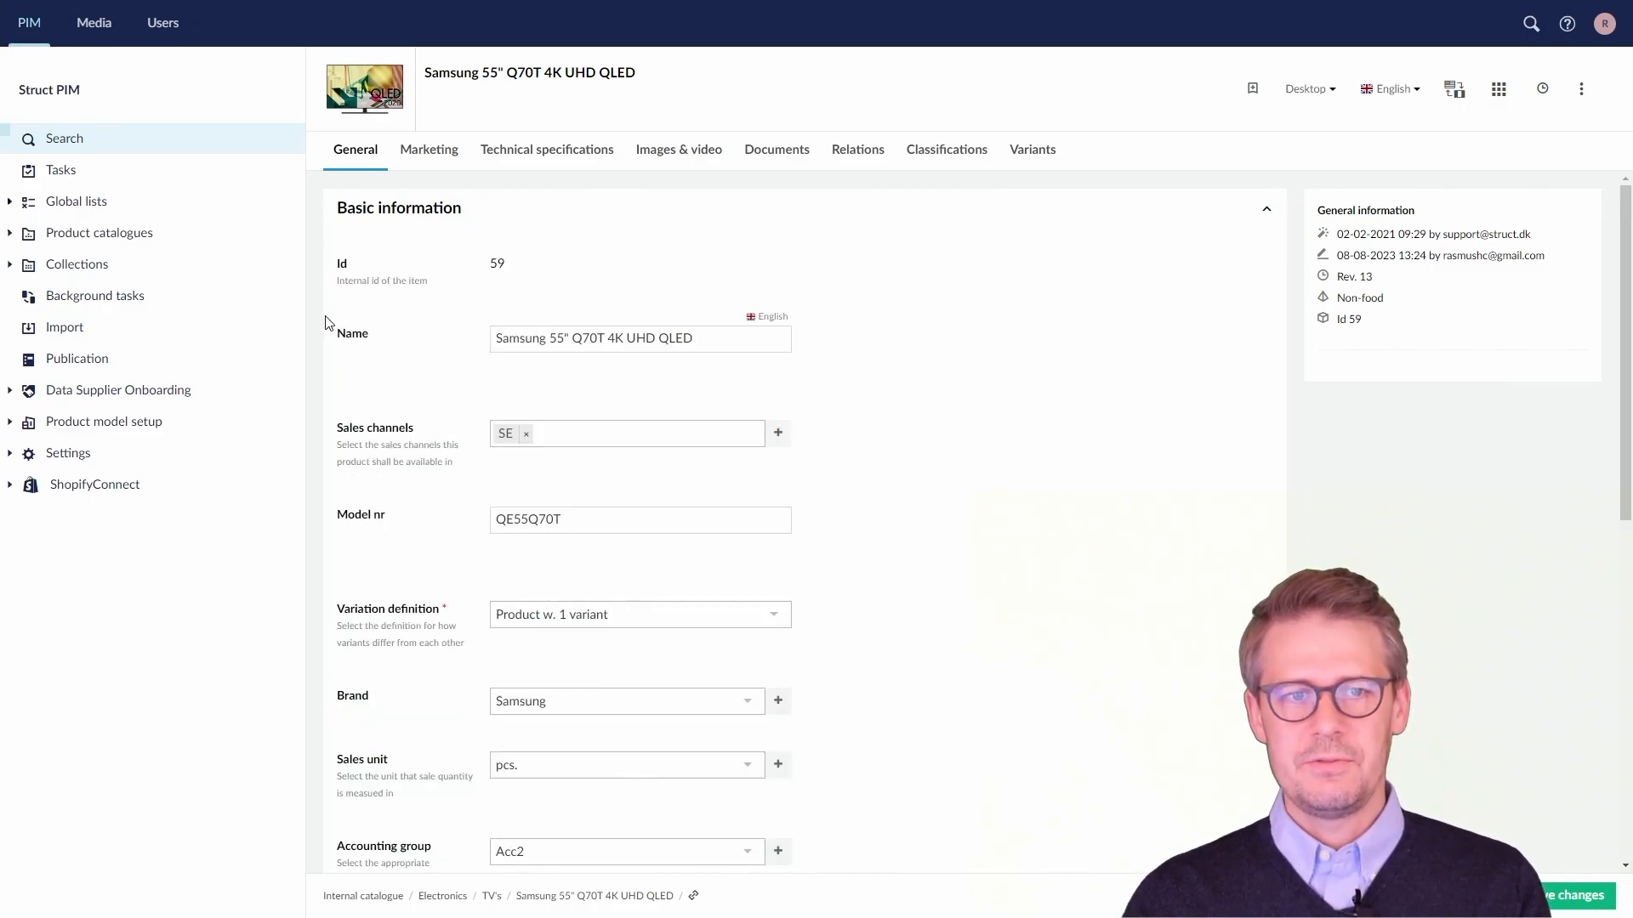
{"action": "mouse_move", "coordinate": [334, 299]}
{"action": "left_mouse_down"}
{"action": "mouse_move", "coordinate": [404, 379]}
{"action": "mouse_move", "coordinate": [531, 373]}
{"action": "left_mouse_up"}
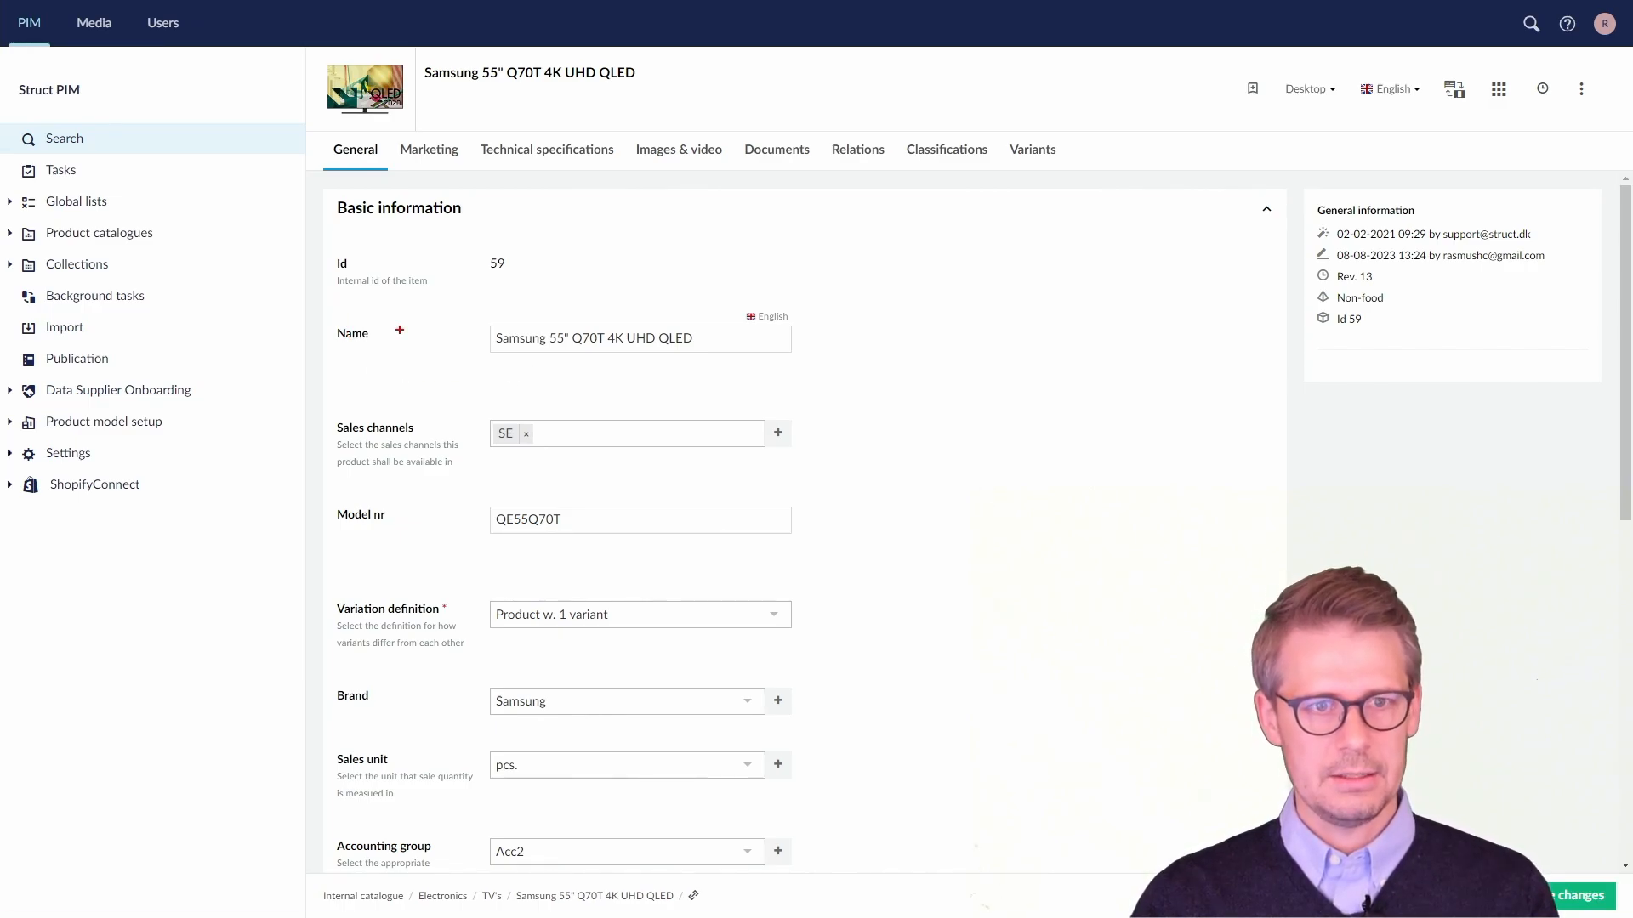
{"action": "mouse_move", "coordinate": [329, 315]}
{"action": "left_mouse_down"}
{"action": "mouse_move", "coordinate": [591, 384]}
{"action": "mouse_move", "coordinate": [821, 377]}
{"action": "left_mouse_up"}
{"action": "mouse_move", "coordinate": [329, 400]}
{"action": "left_mouse_down"}
{"action": "mouse_move", "coordinate": [353, 456]}
{"action": "mouse_move", "coordinate": [835, 466]}
{"action": "left_mouse_up"}
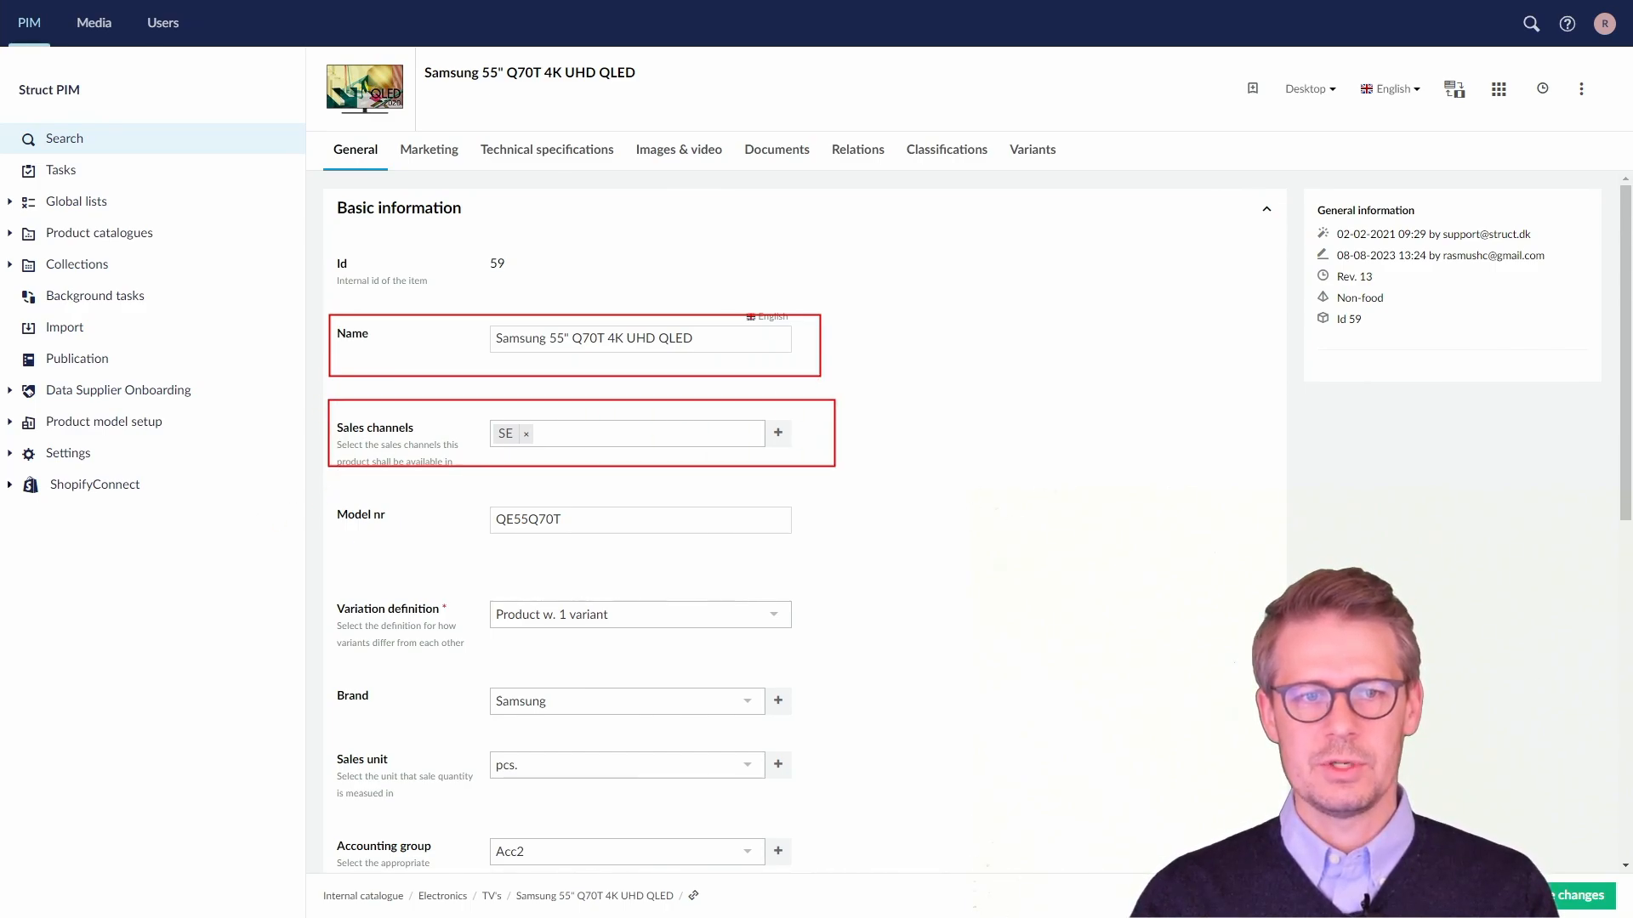
{"action": "left_click_drag", "start_coordinate": [328, 490], "coordinate": [850, 544]}
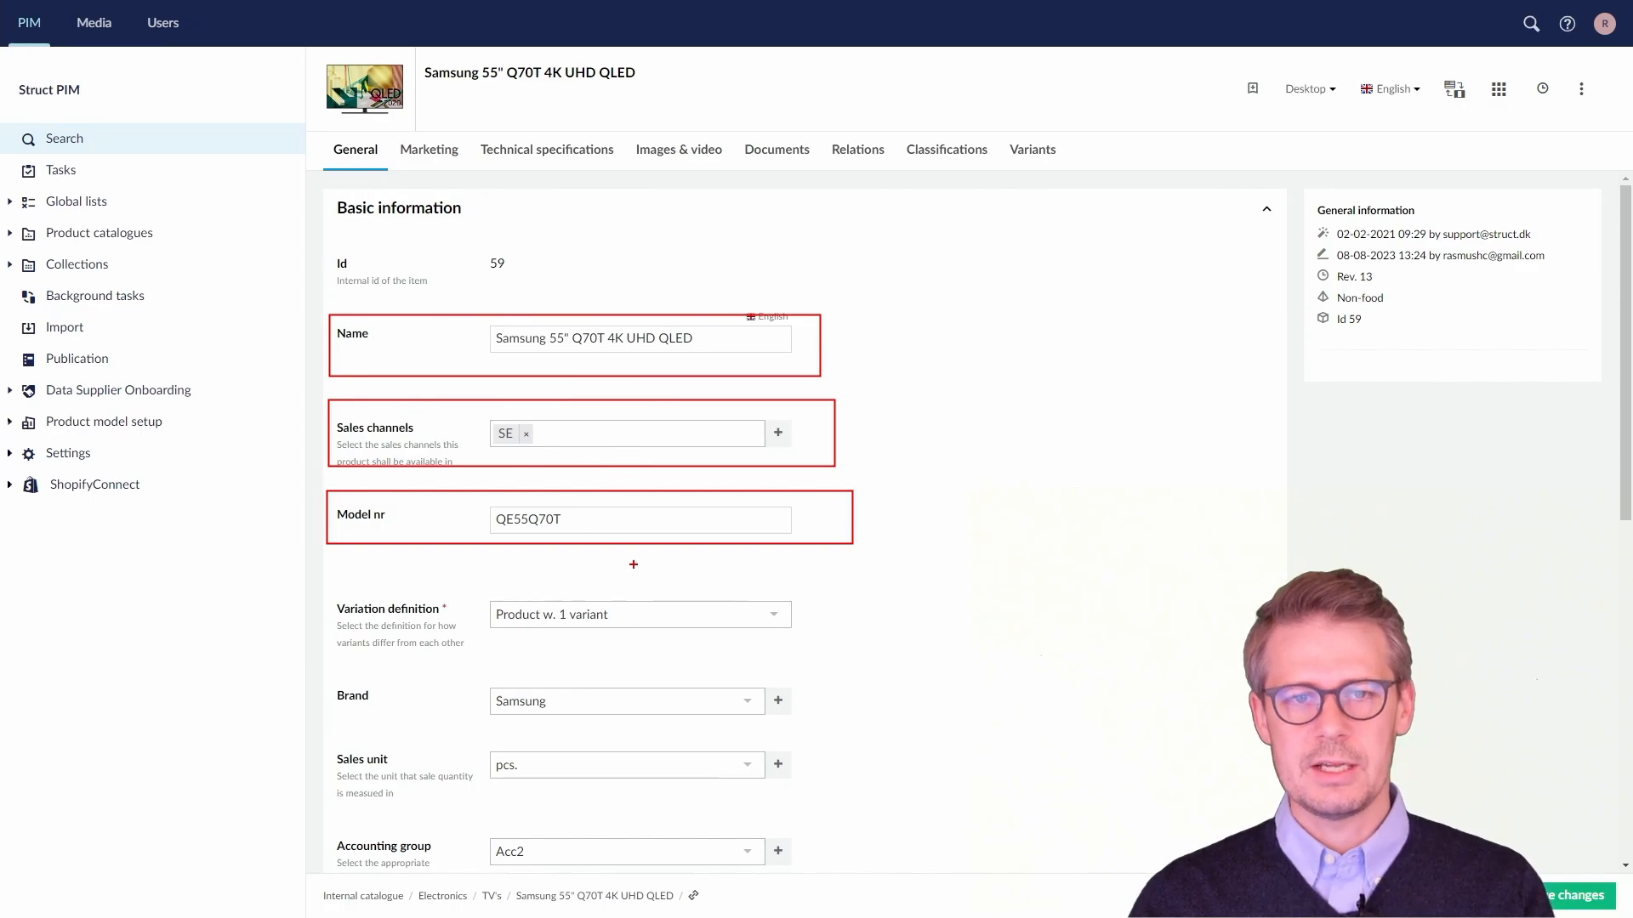
{"action": "key", "text": "Escape"}
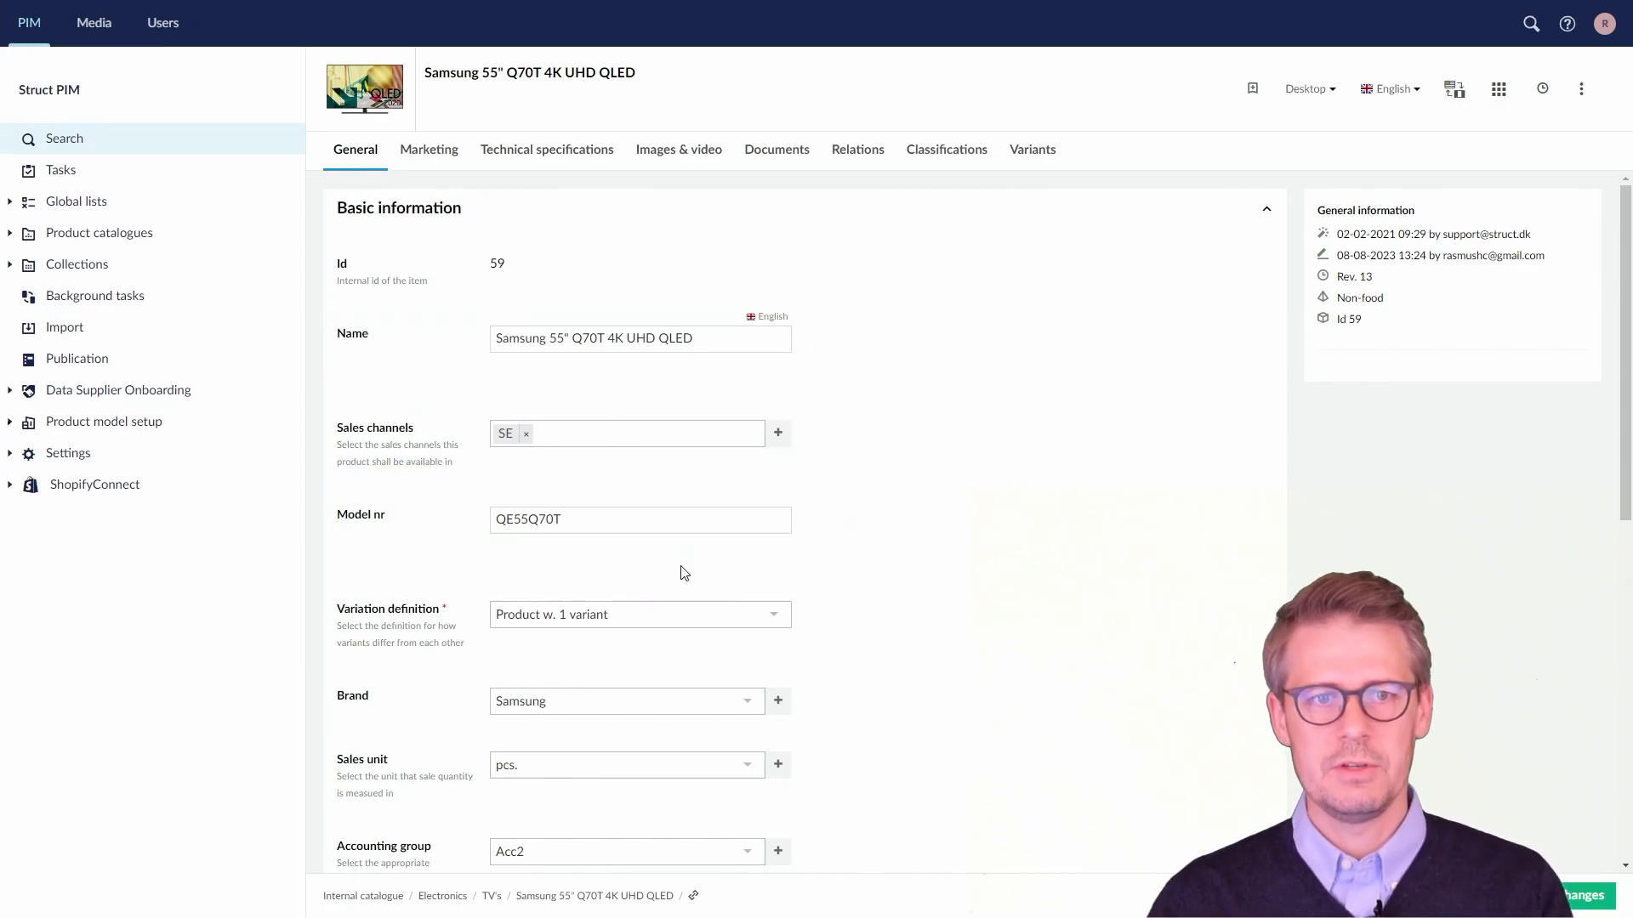
Step: Review the product's marketing descriptions and its technical specifications
{"action": "left_click", "coordinate": [441, 151]}
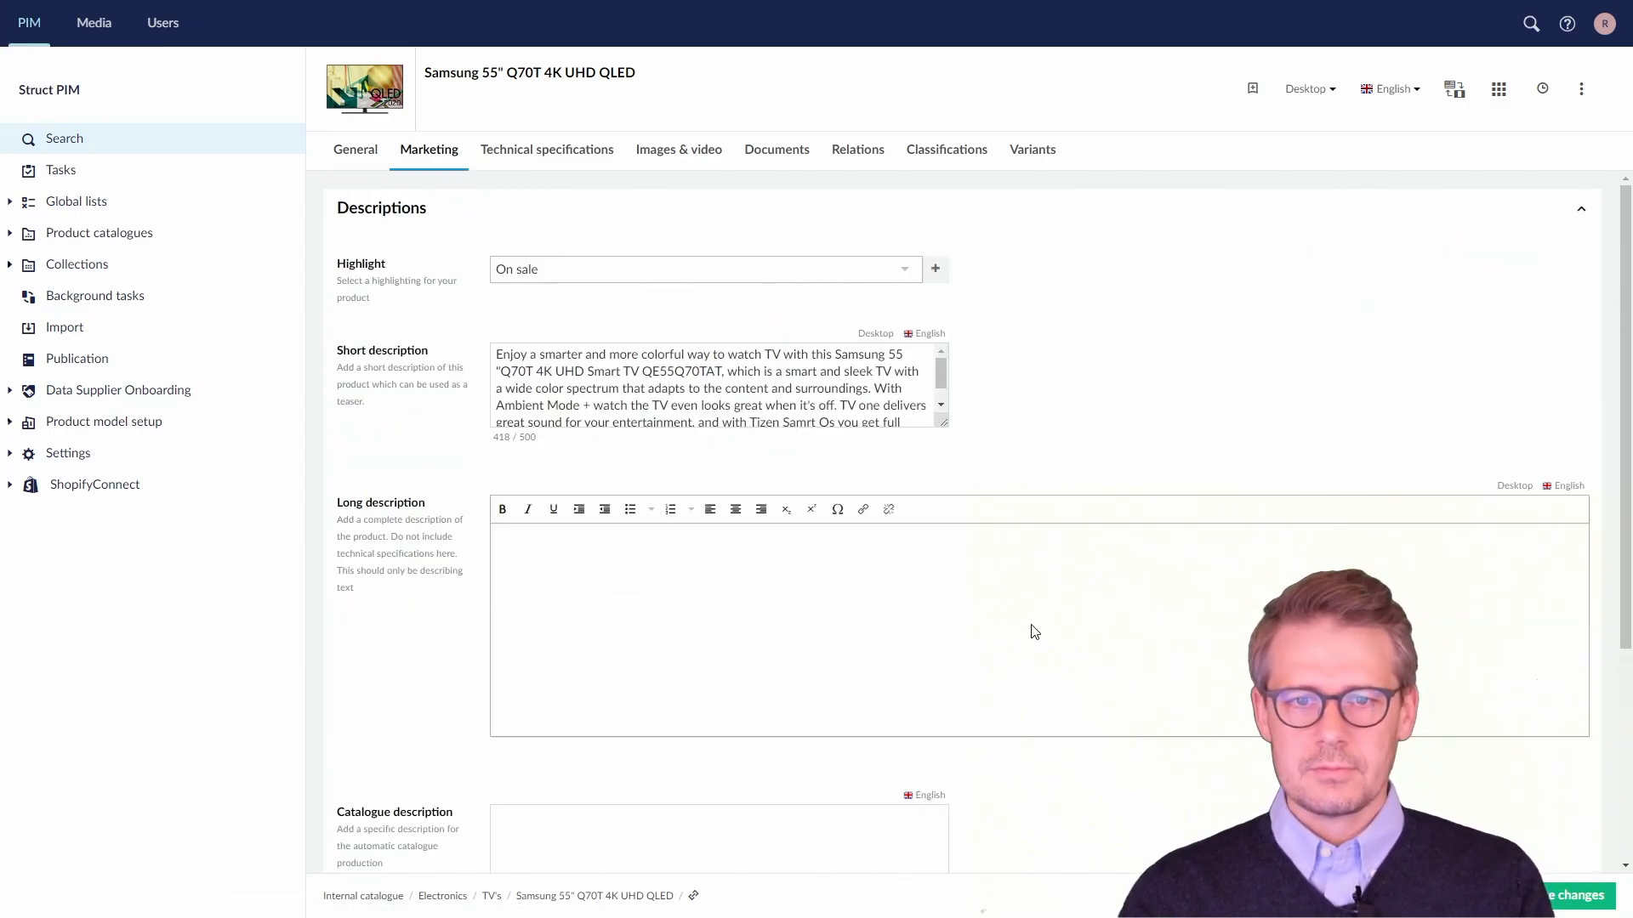
{"action": "scroll", "coordinate": [754, 603], "scroll_direction": "down", "scroll_amount": 4}
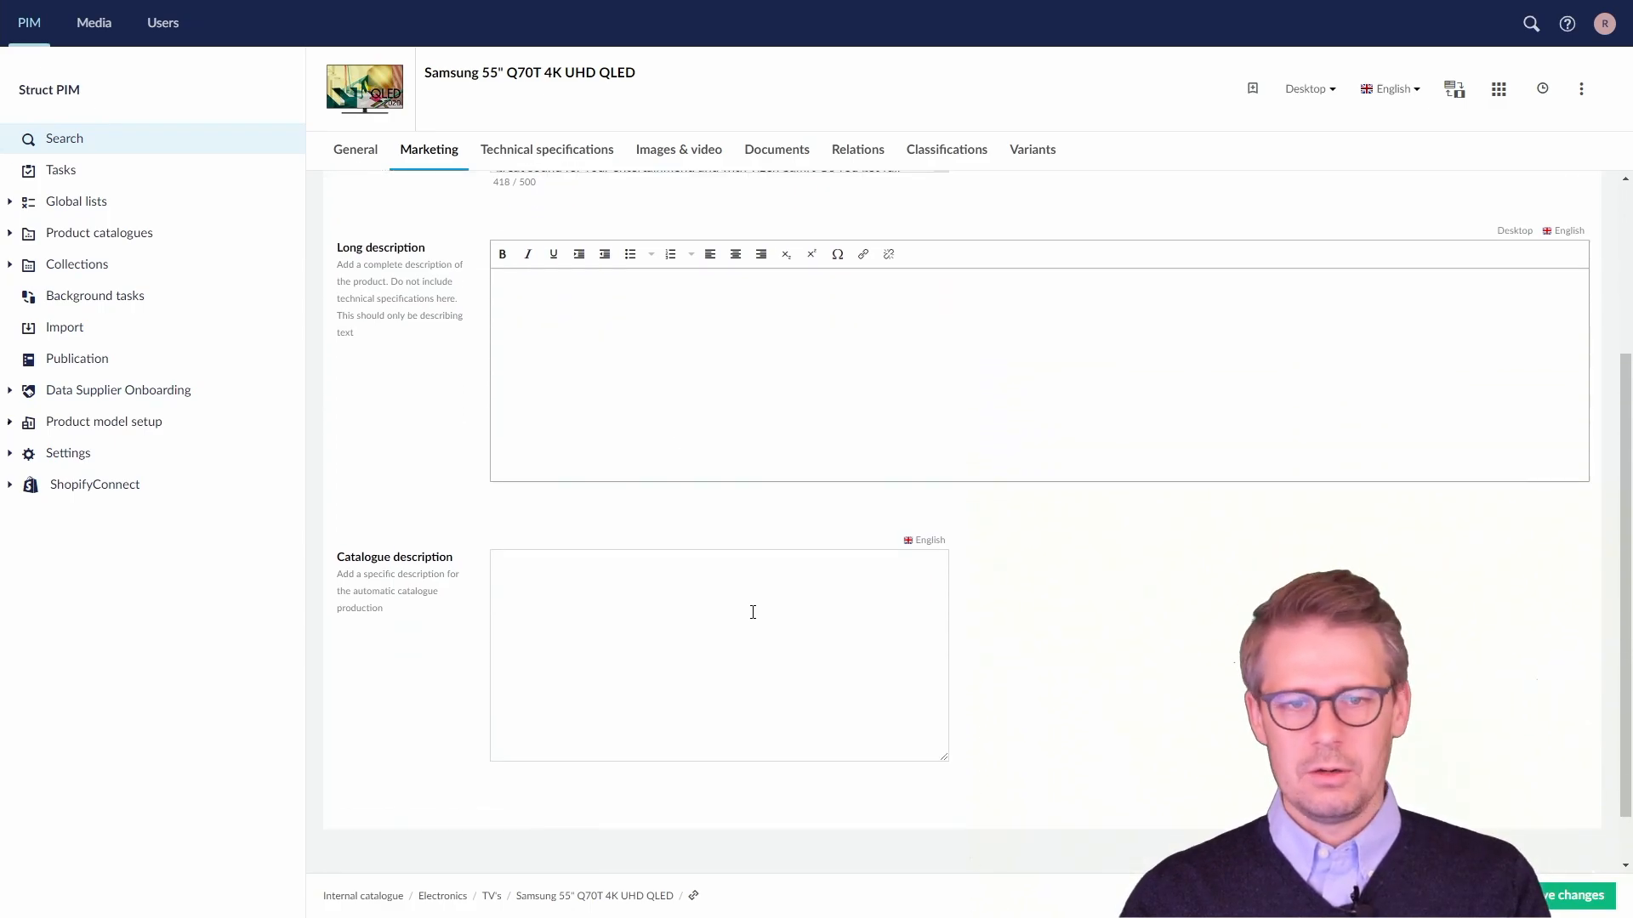
{"action": "scroll", "coordinate": [750, 619], "scroll_direction": "up", "scroll_amount": 4}
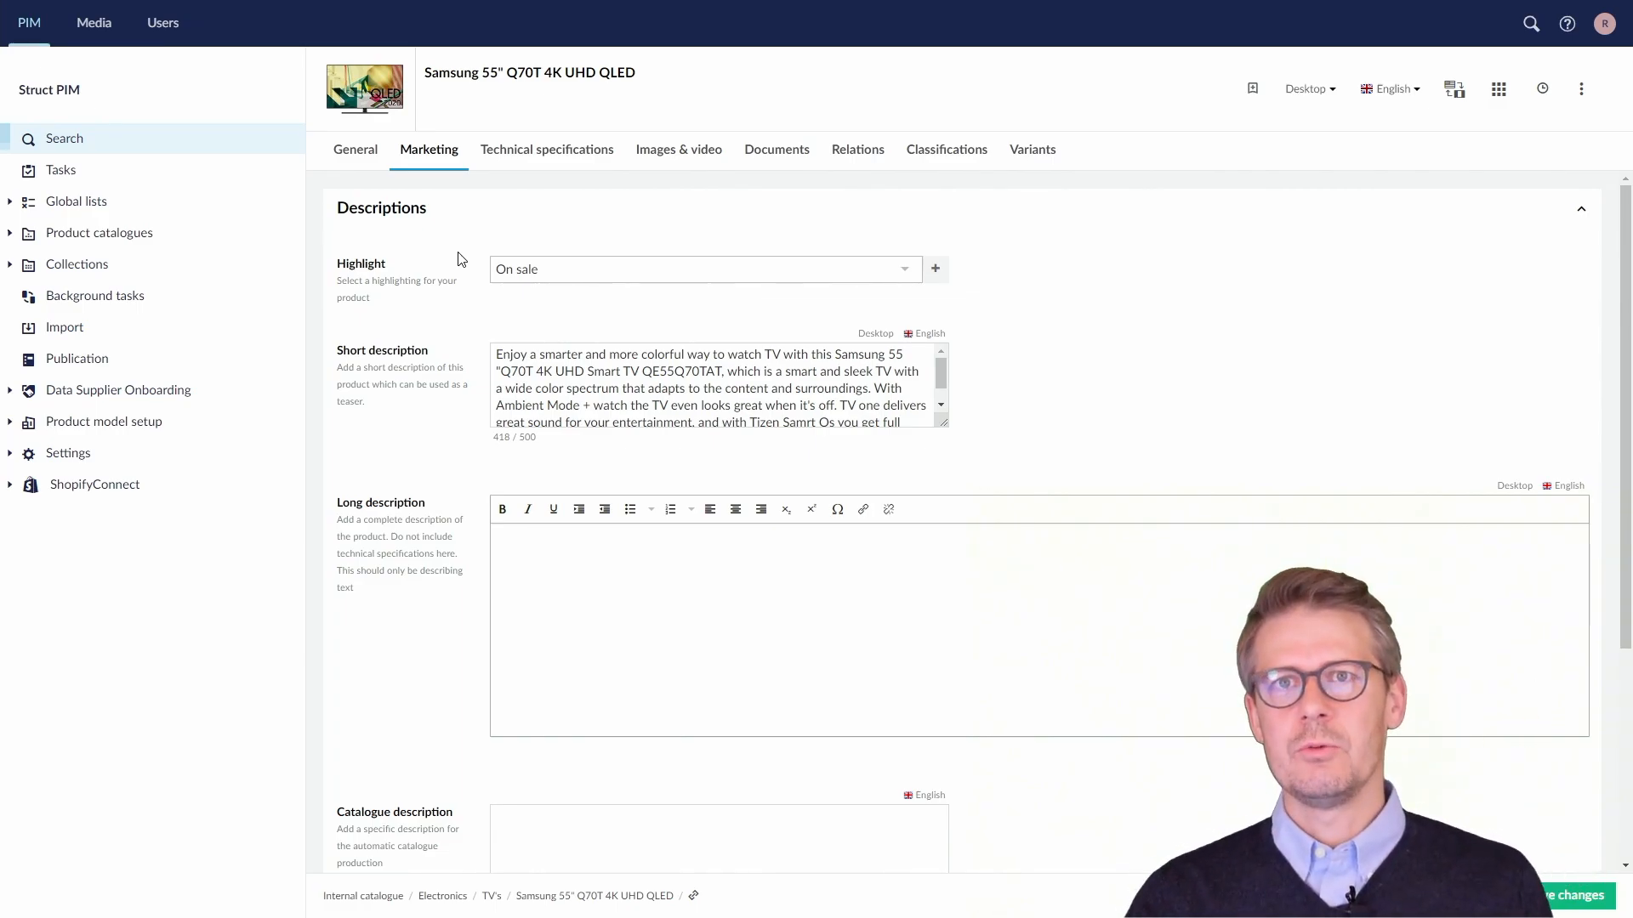
{"action": "left_click", "coordinate": [527, 161]}
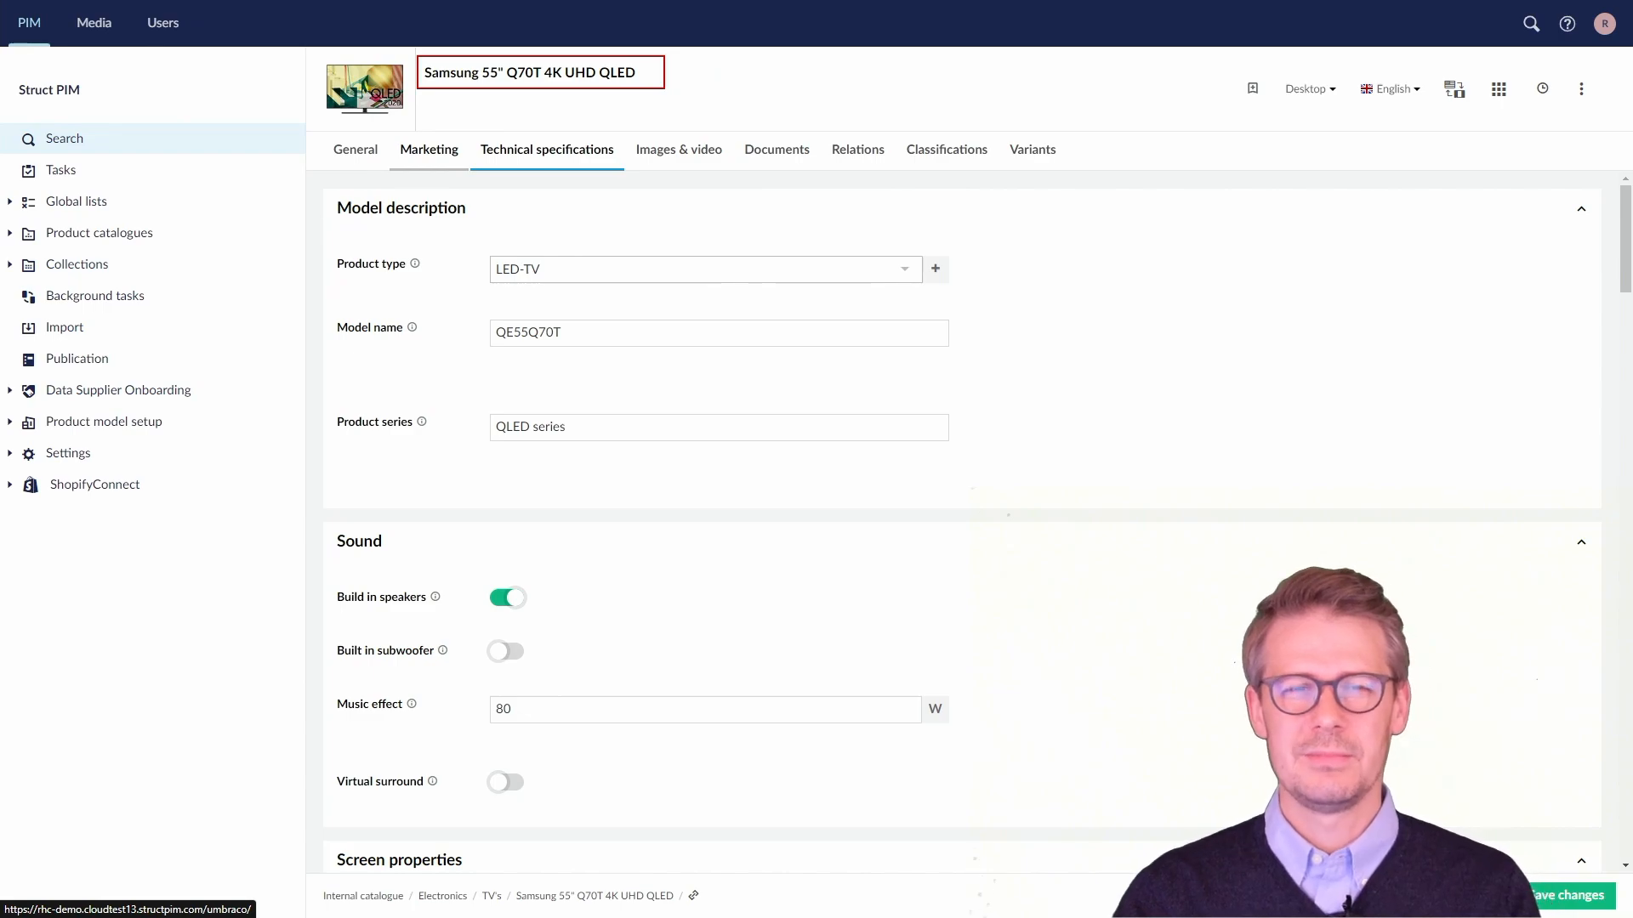
Step: Open the product structures overview within the product model setup
{"action": "left_click", "coordinate": [10, 424]}
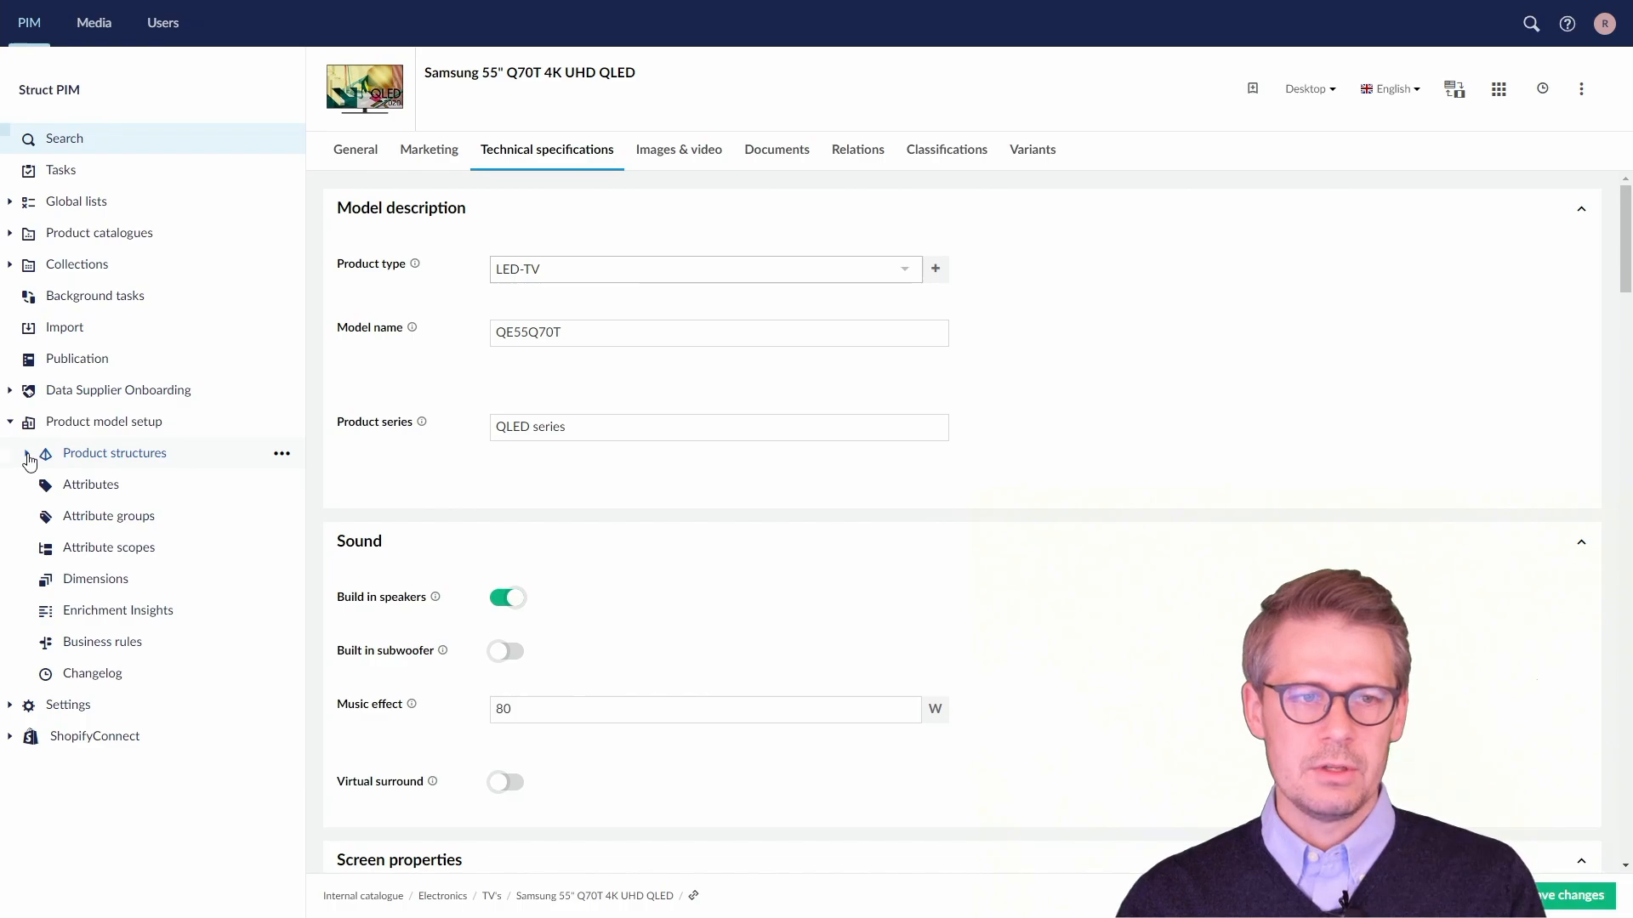
{"action": "left_click", "coordinate": [28, 458]}
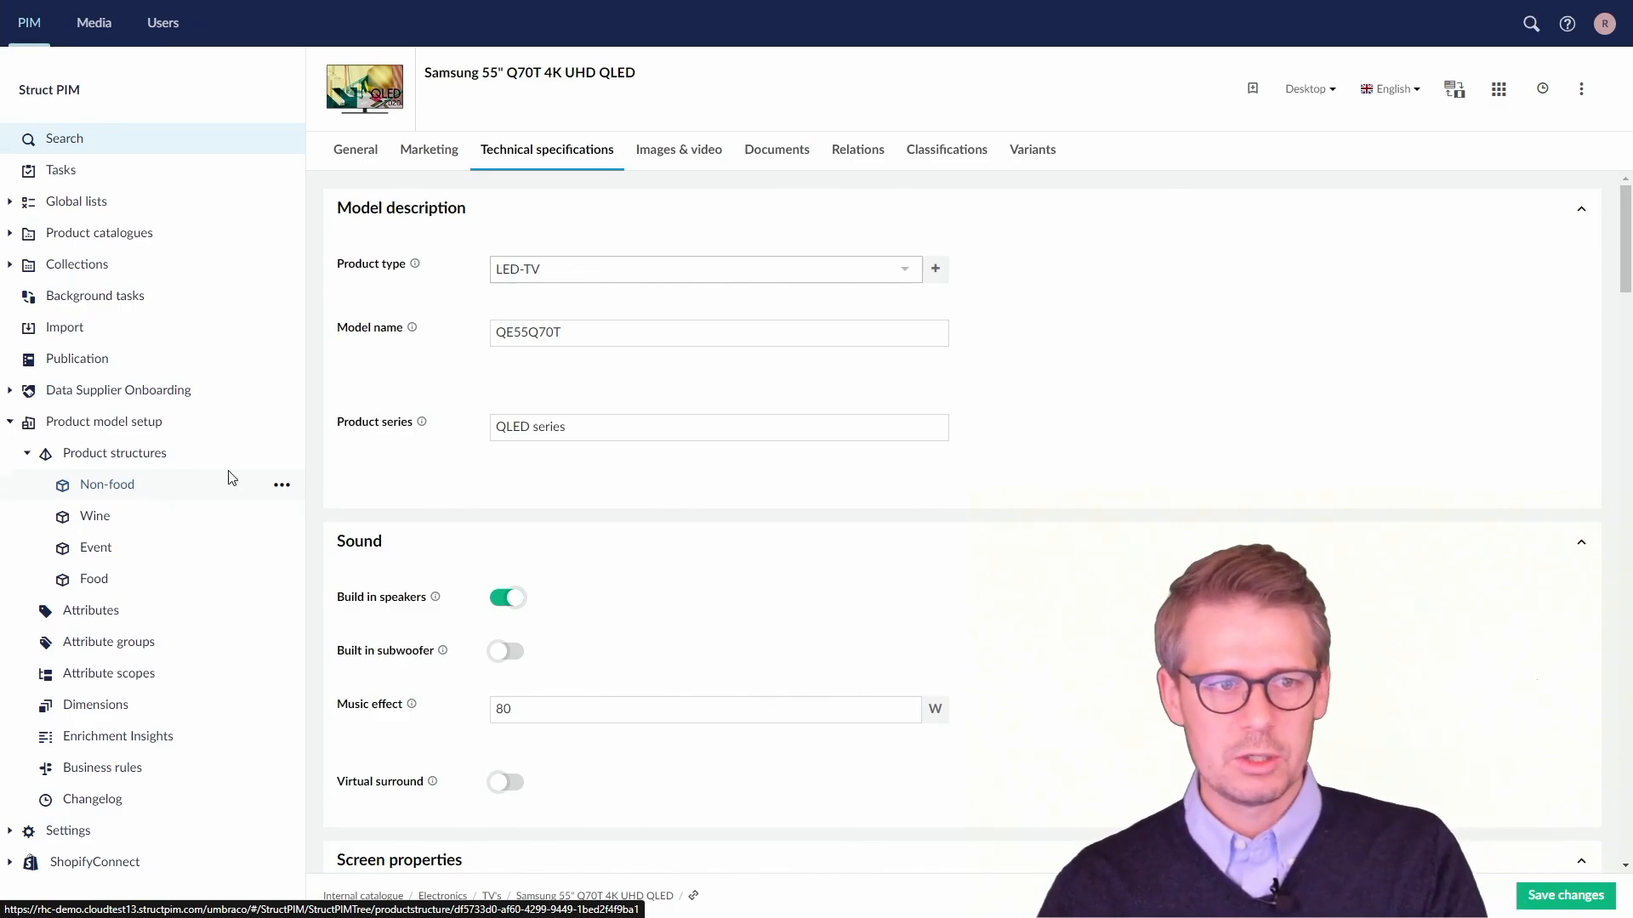
{"action": "left_click", "coordinate": [283, 461]}
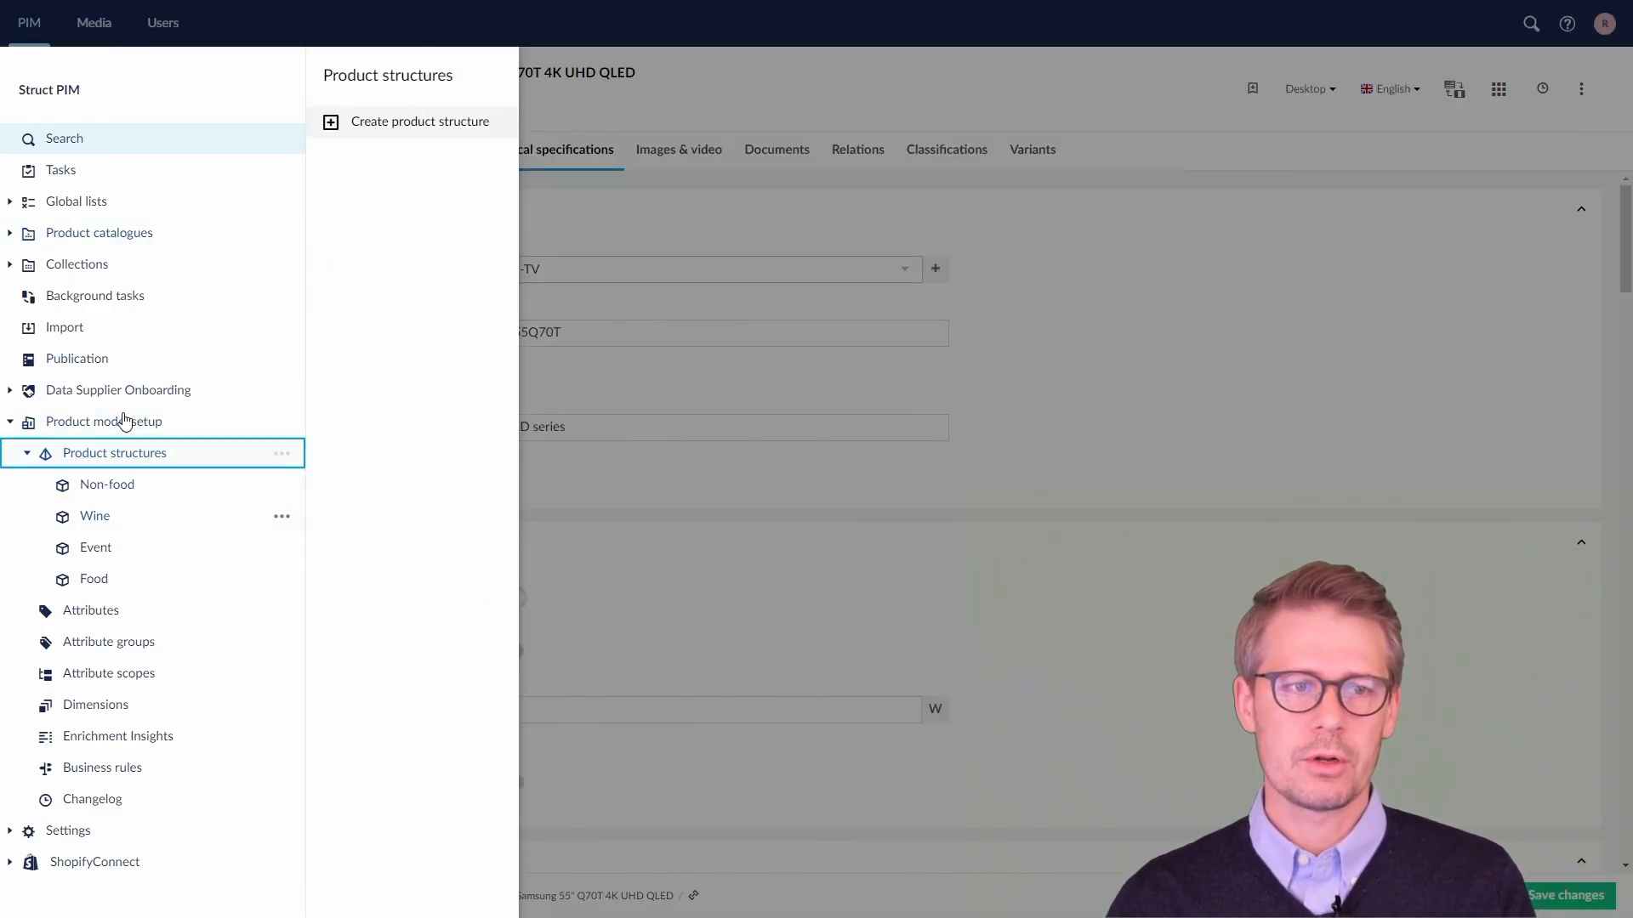
{"action": "left_click_drag", "start_coordinate": [307, 465], "coordinate": [318, 466]}
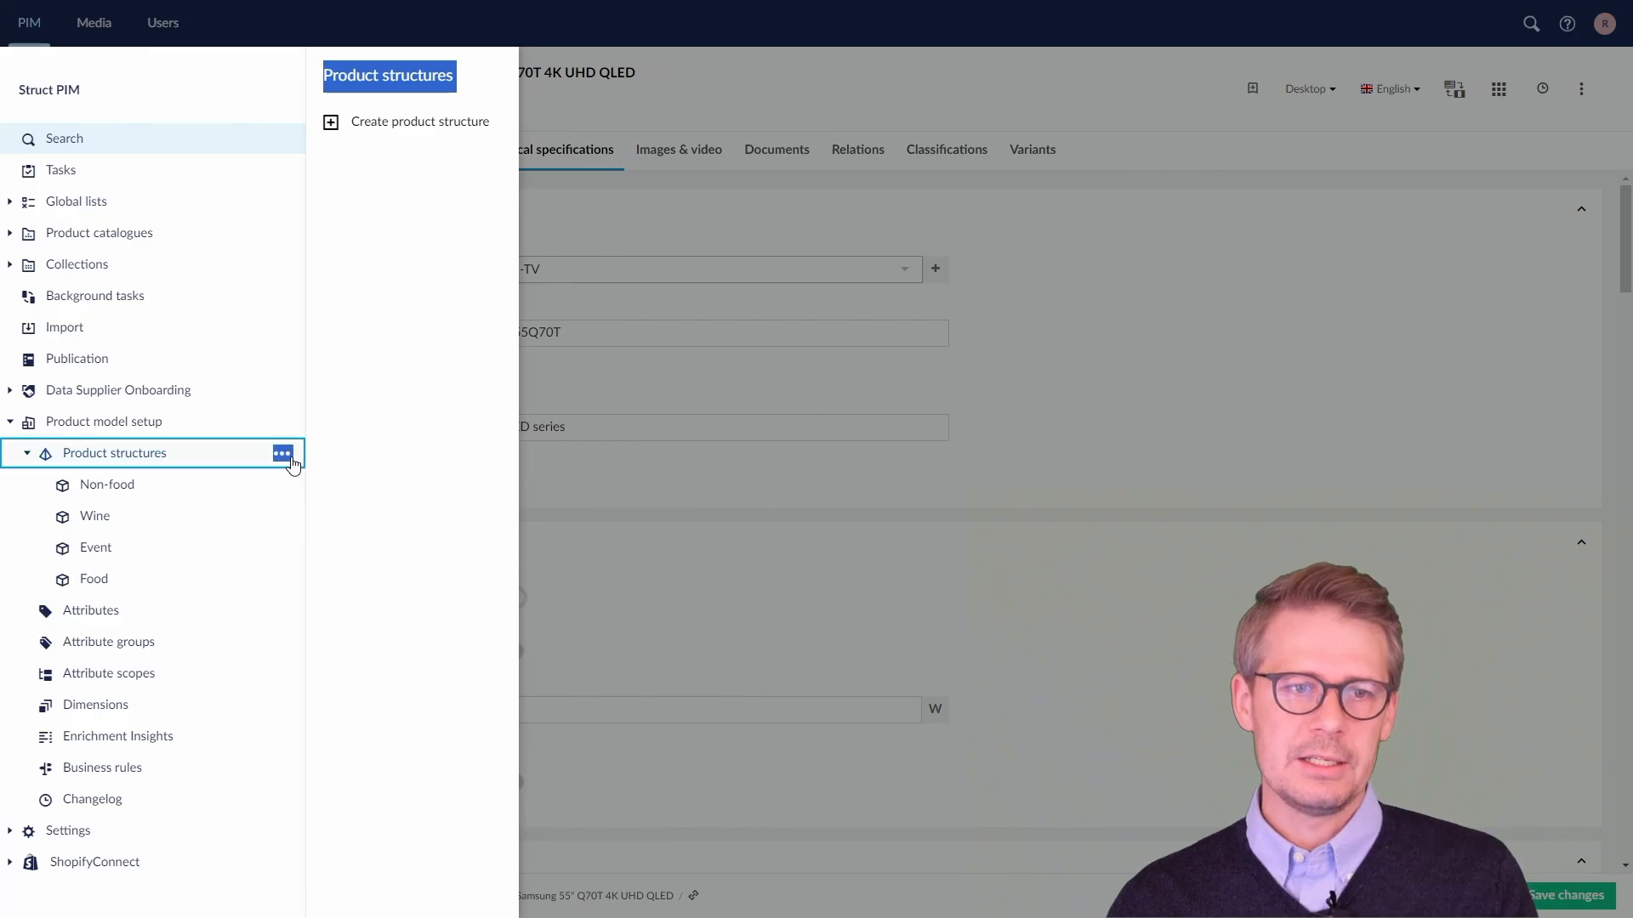
{"action": "left_click", "coordinate": [168, 460]}
{"action": "left_click", "coordinate": [150, 457]}
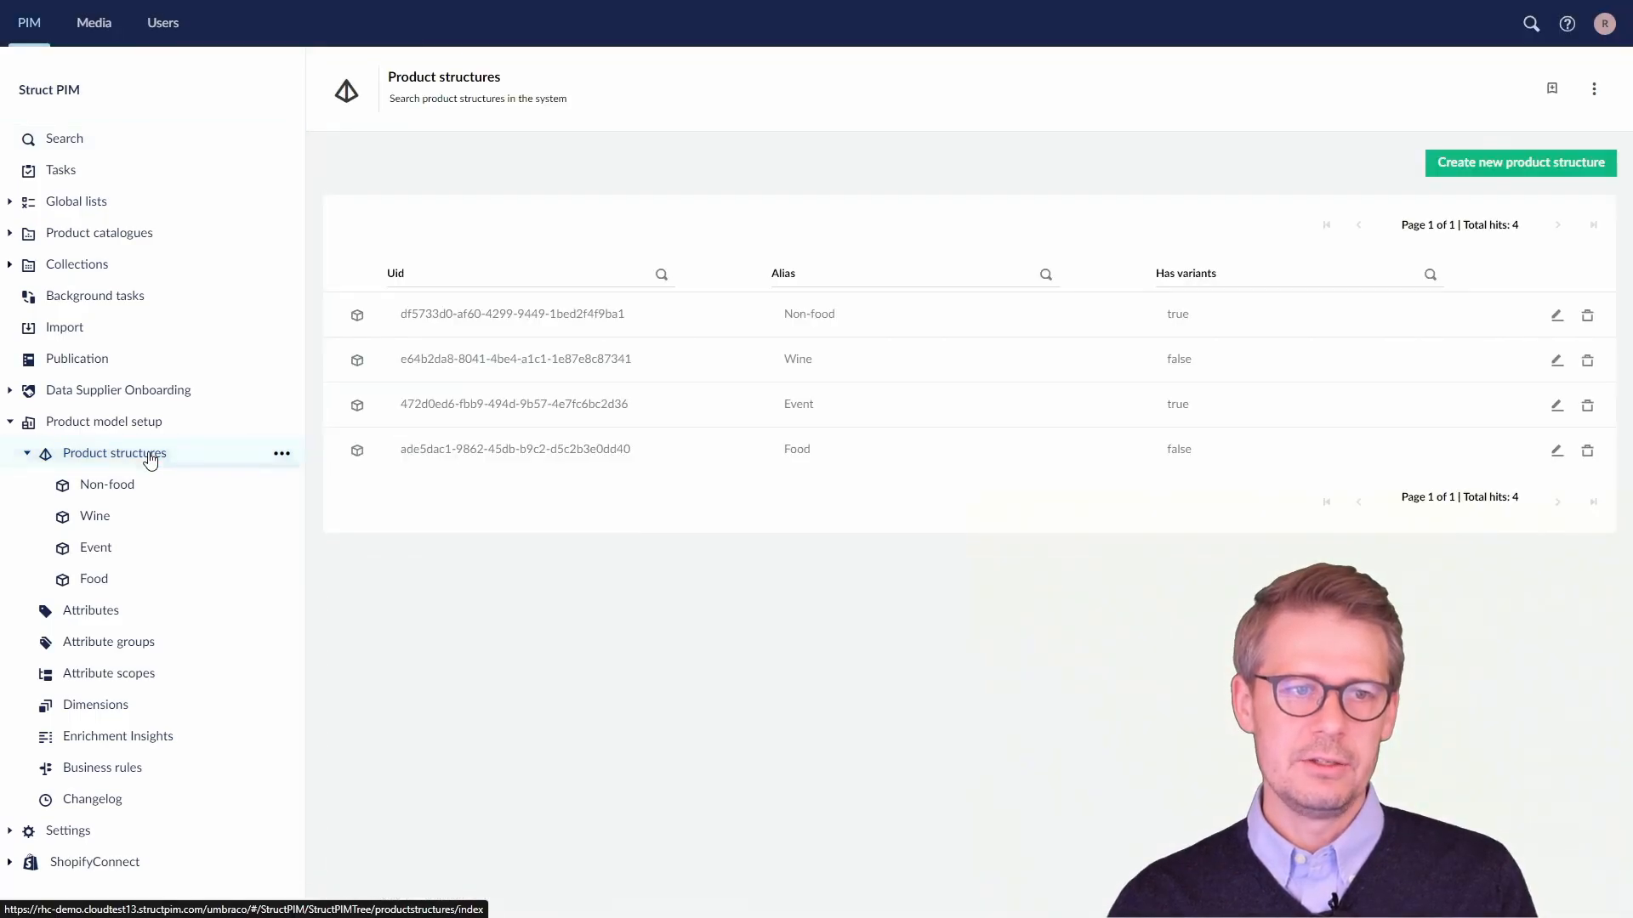
Step: Start a new product structure with the alias DemoProduct
{"action": "left_click", "coordinate": [1507, 171]}
{"action": "left_click", "coordinate": [916, 208]}
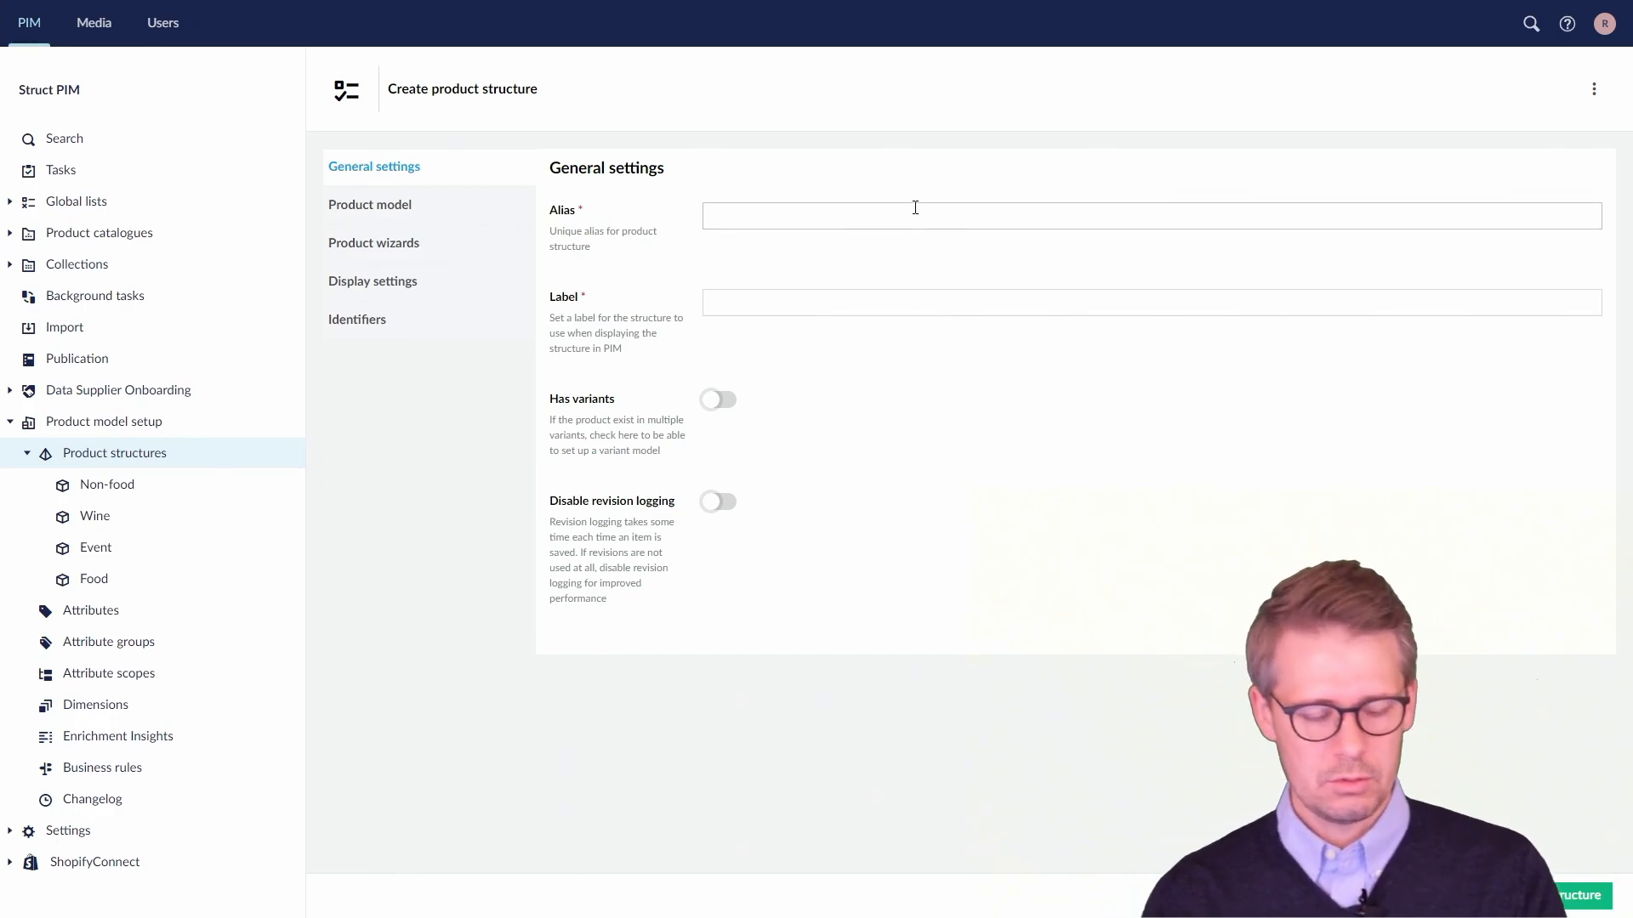
{"action": "type", "text": "D"}
{"action": "type", "text": "Demo"}
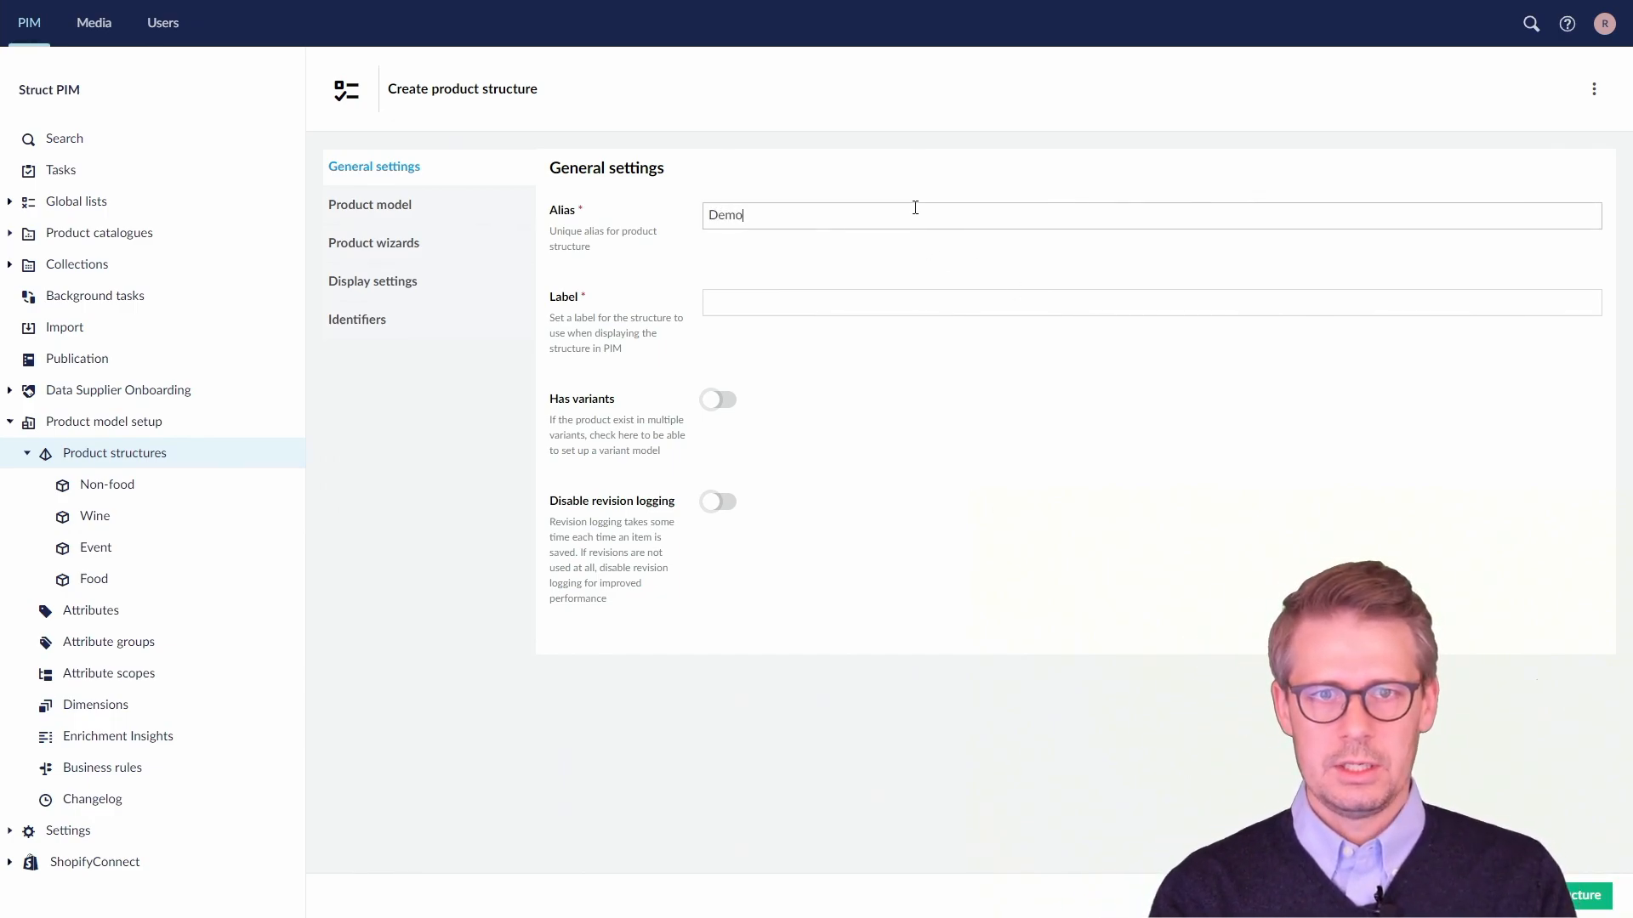
{"action": "type", "text": "Product"}
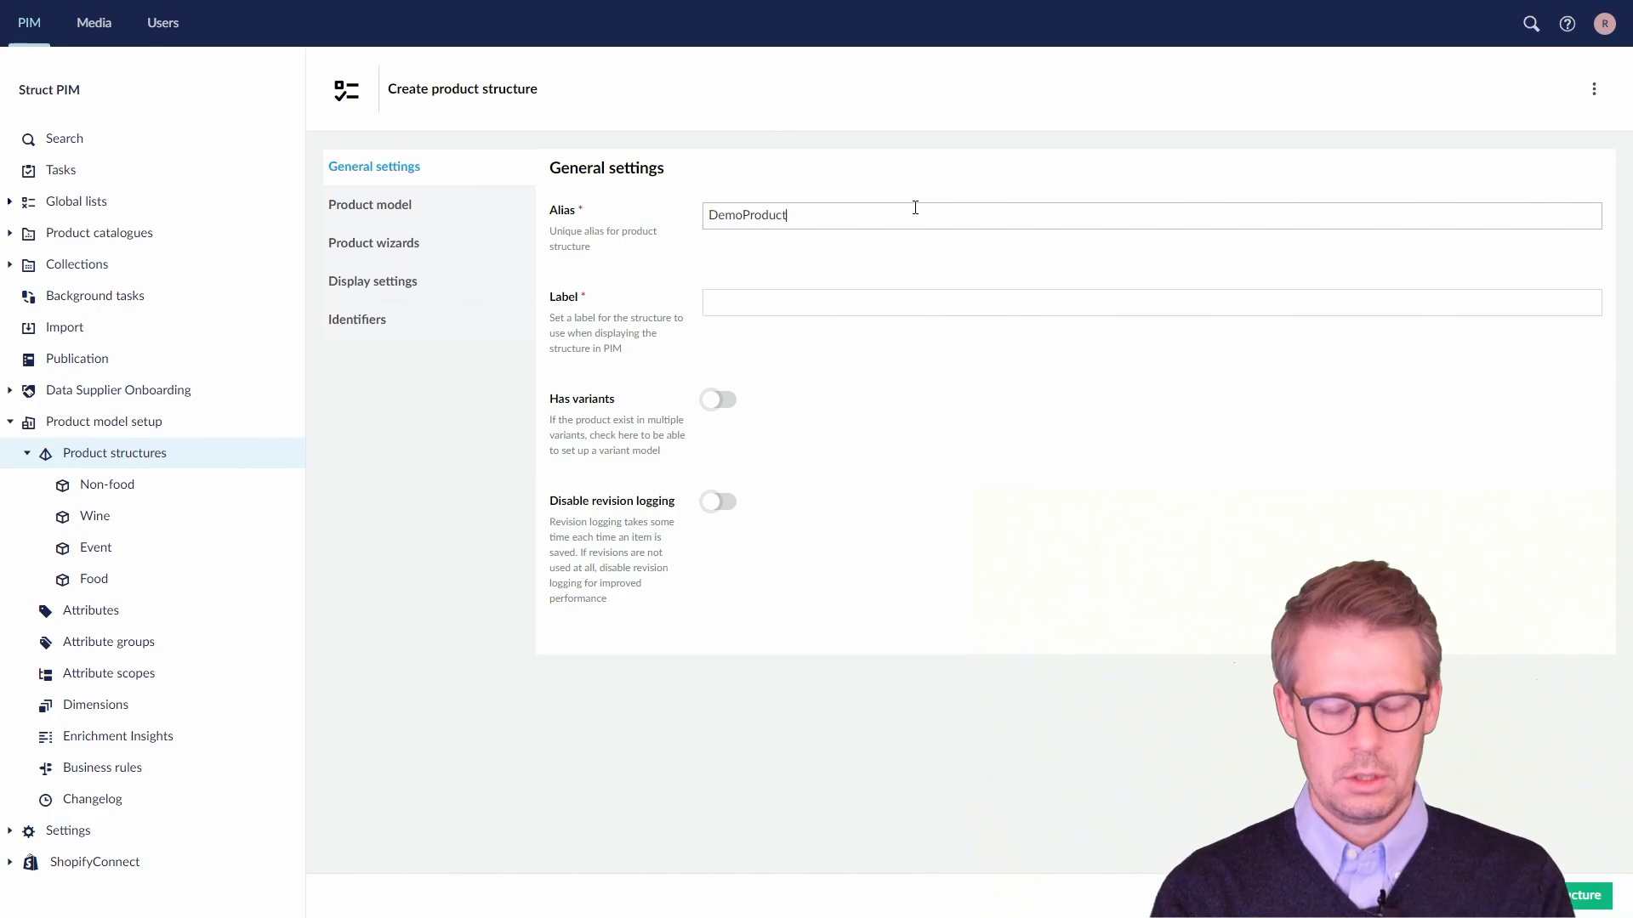
Step: Reuse the alias text as the structure's label, written as two words: Demo Product
{"action": "left_click_drag", "start_coordinate": [789, 216], "coordinate": [704, 228]}
{"action": "key", "text": "ctrl+c"}
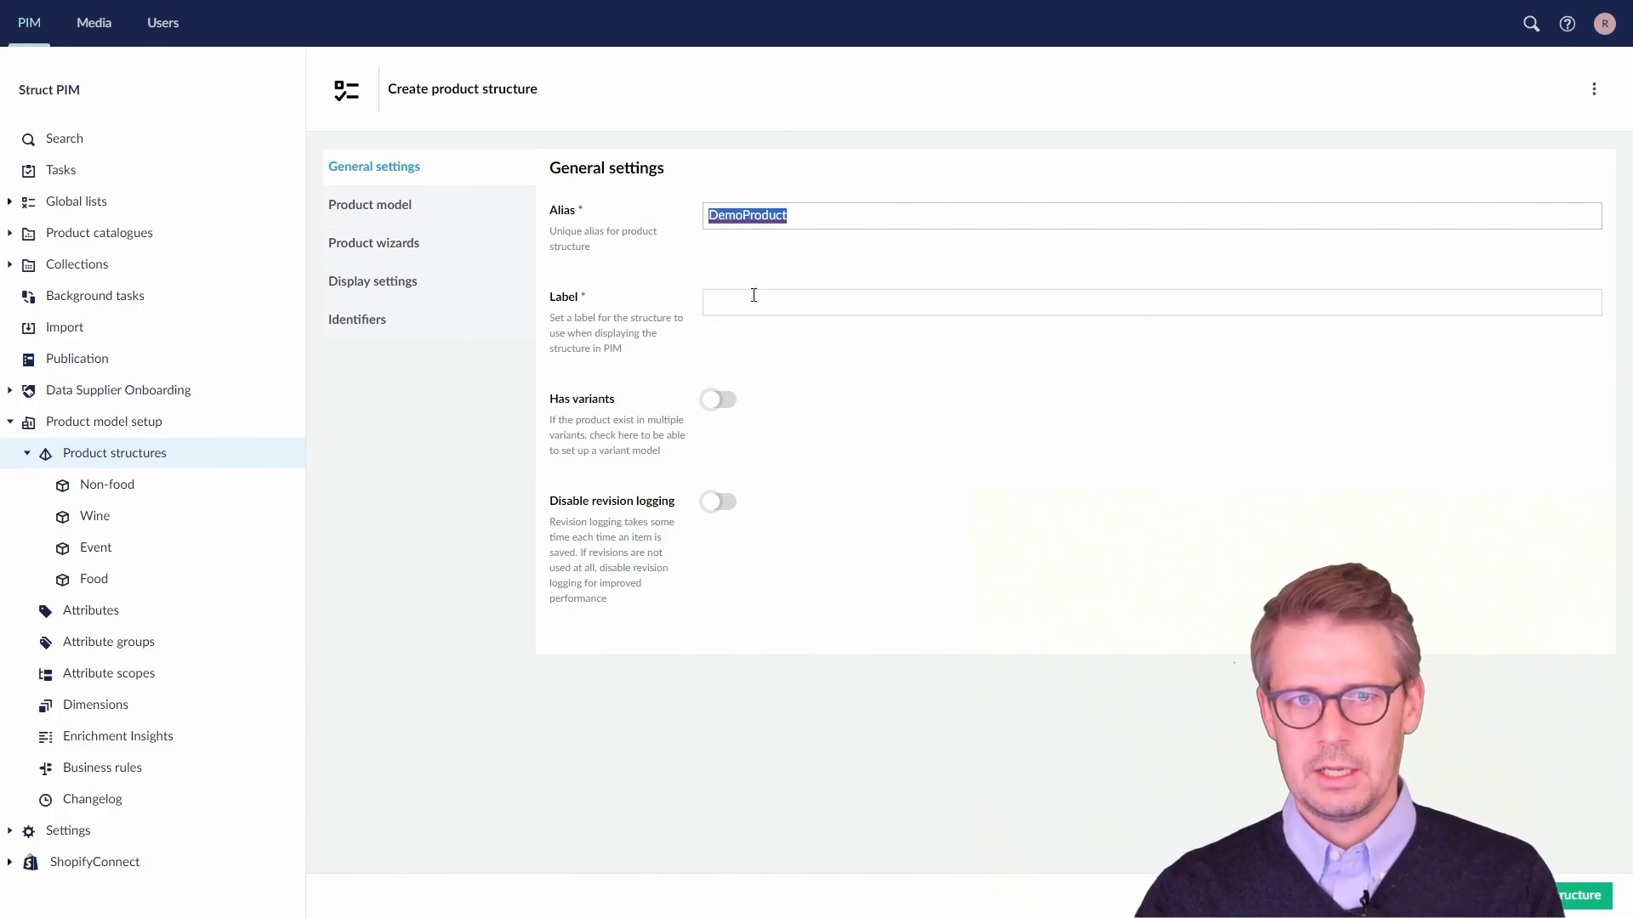
{"action": "left_click", "coordinate": [756, 304]}
{"action": "key", "text": "ctrl+v"}
{"action": "key", "text": "Left"}
{"action": "key", "text": "Left"}
{"action": "key", "text": "Left"}
{"action": "key", "text": "Left"}
{"action": "key", "text": "Left"}
{"action": "key", "text": "Left"}
{"action": "key", "text": "Left"}
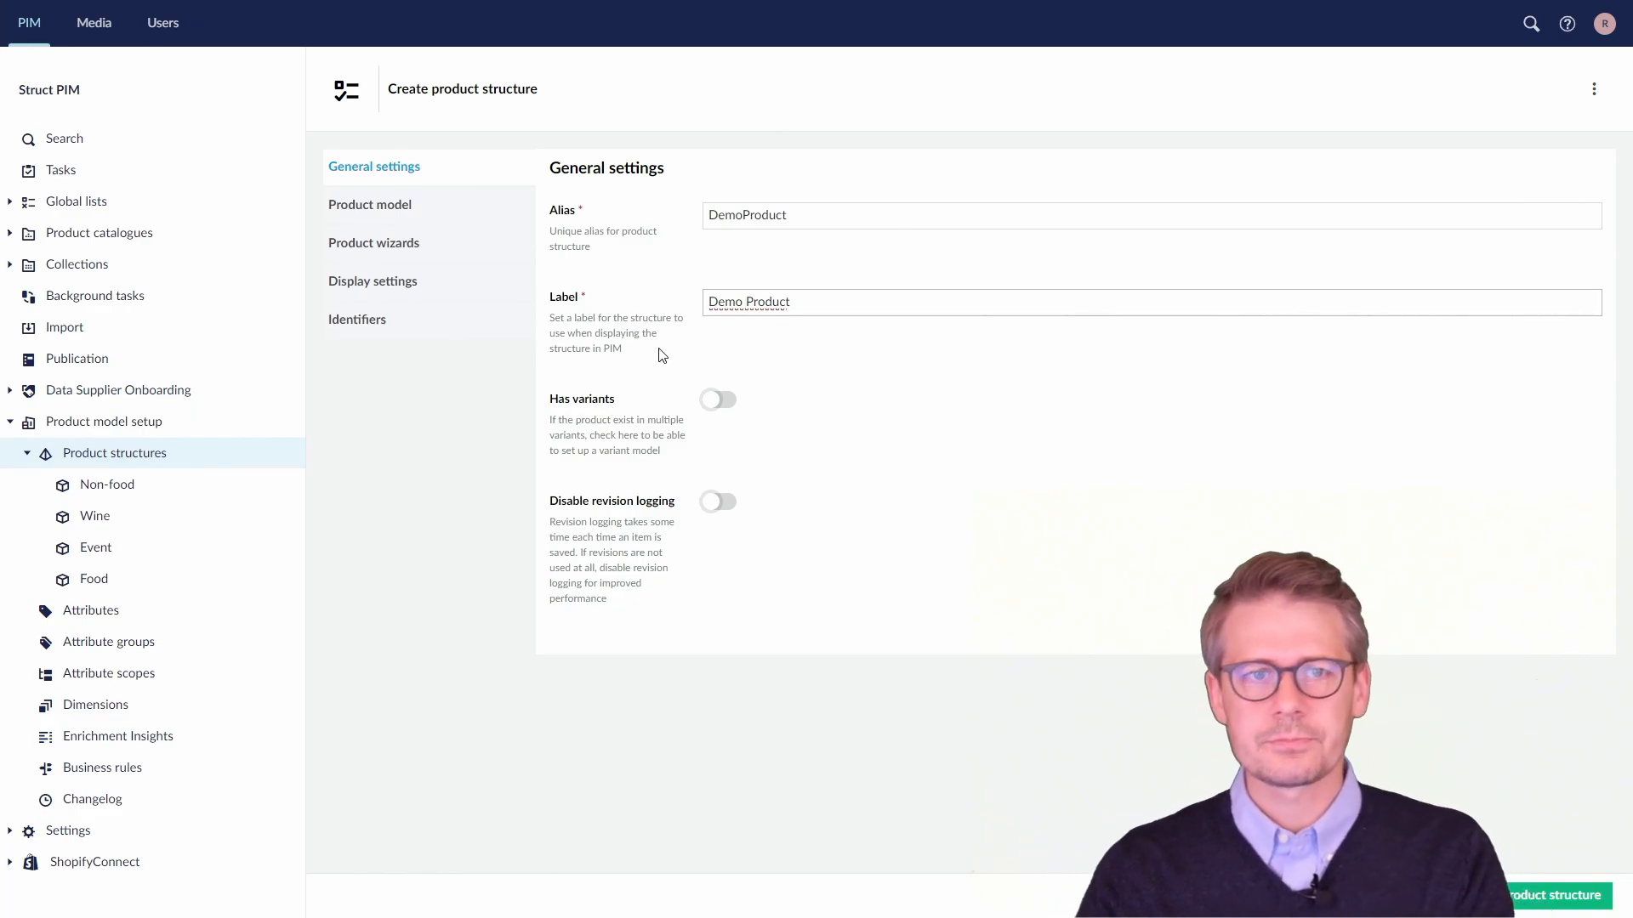
Step: Add a tab of type Dynamic tab labelled General to the structure's product model
{"action": "left_click", "coordinate": [379, 212]}
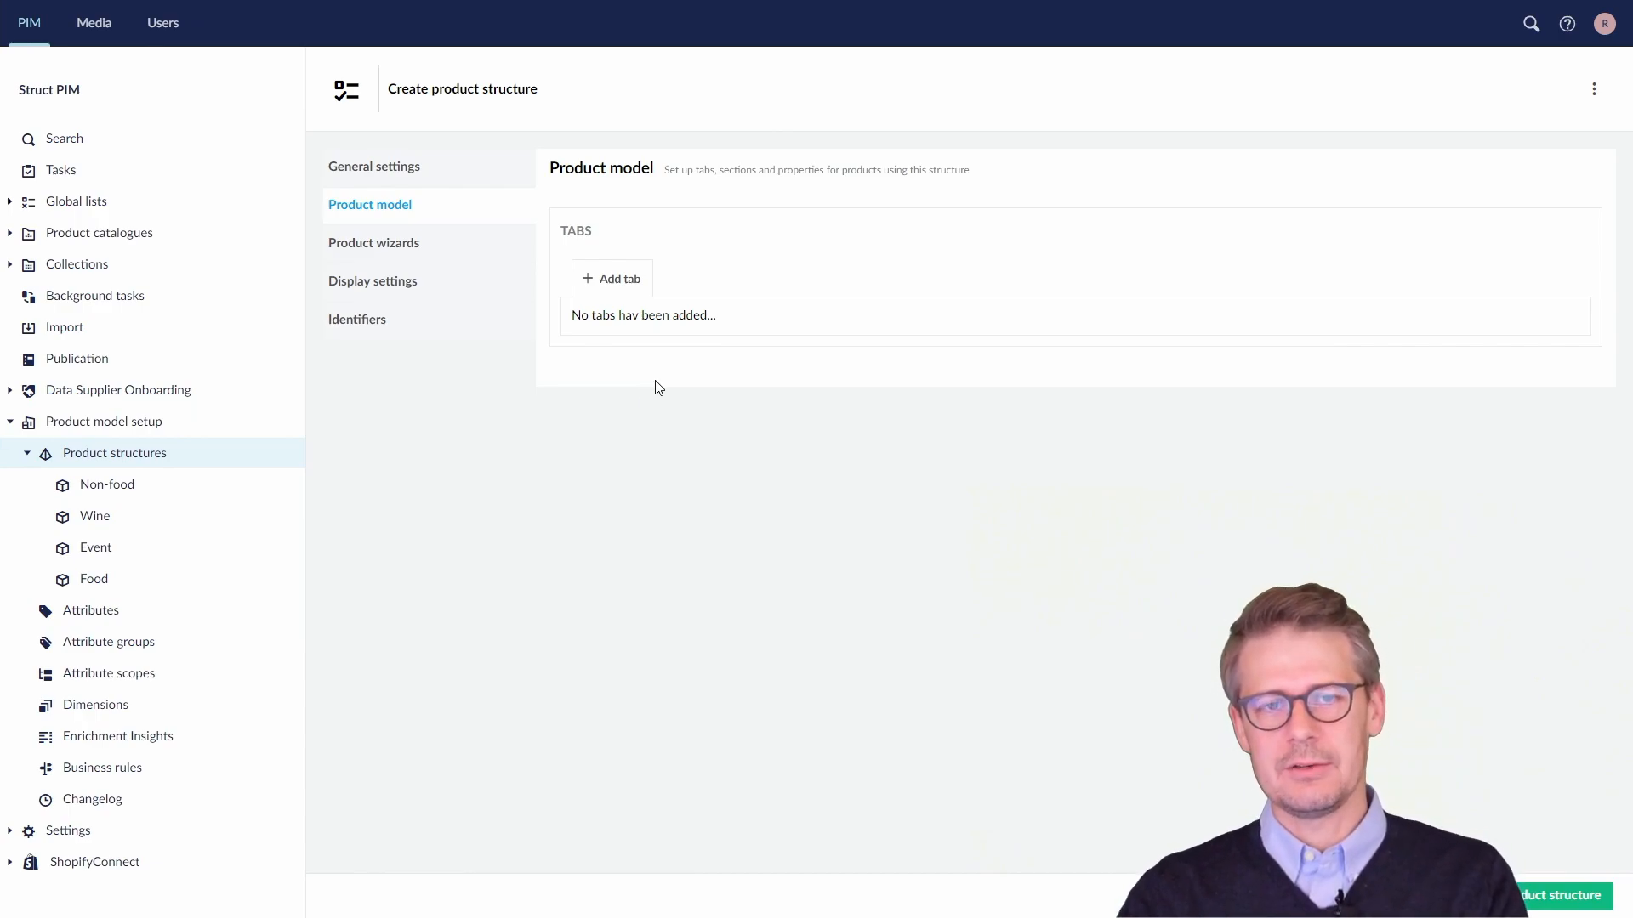
{"action": "left_click", "coordinate": [622, 287]}
{"action": "left_click", "coordinate": [684, 231]}
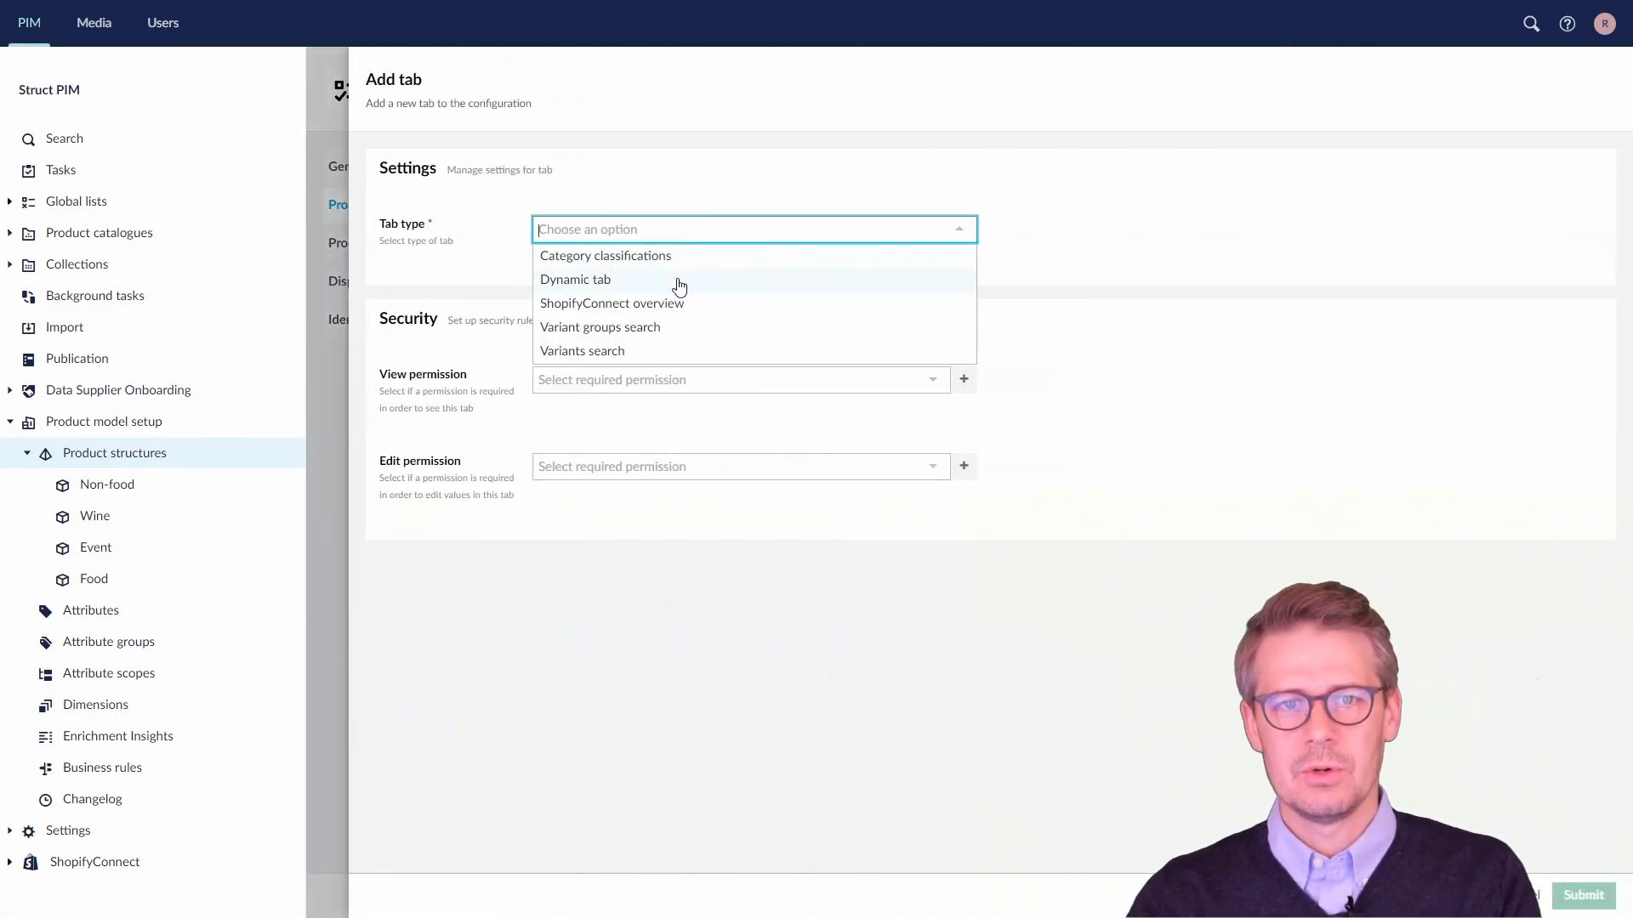
{"action": "left_click", "coordinate": [680, 280]}
{"action": "left_click", "coordinate": [633, 301]}
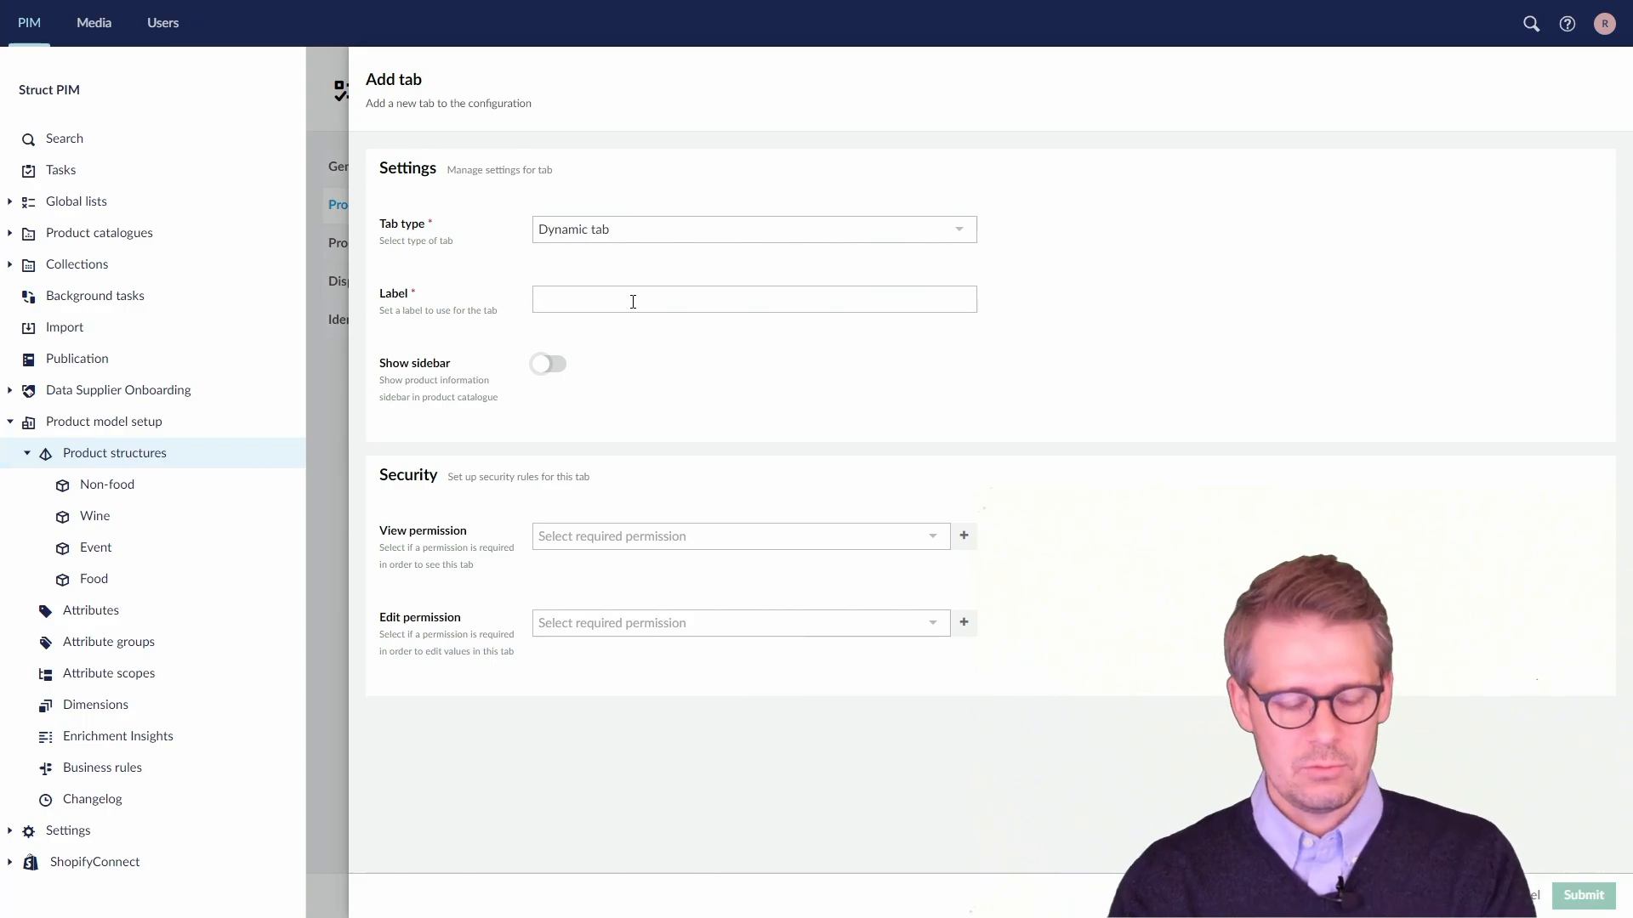
{"action": "type", "text": "Gene"}
{"action": "key", "text": "BackSpace"}
{"action": "key", "text": "BackSpace"}
{"action": "key", "text": "BackSpace"}
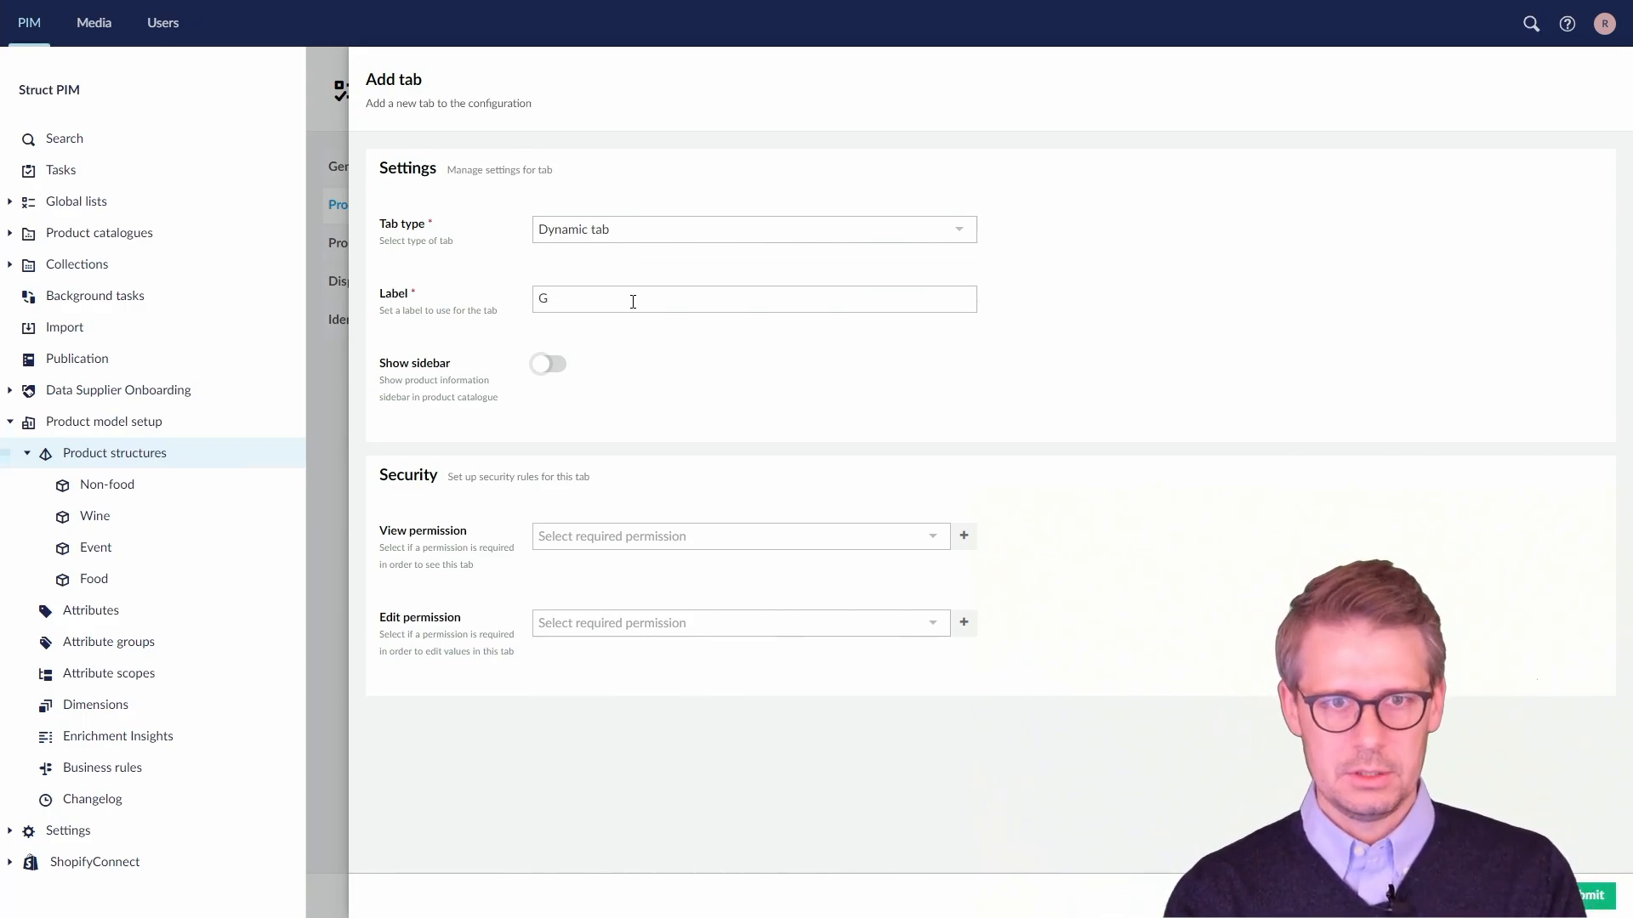
{"action": "type", "text": "ener"}
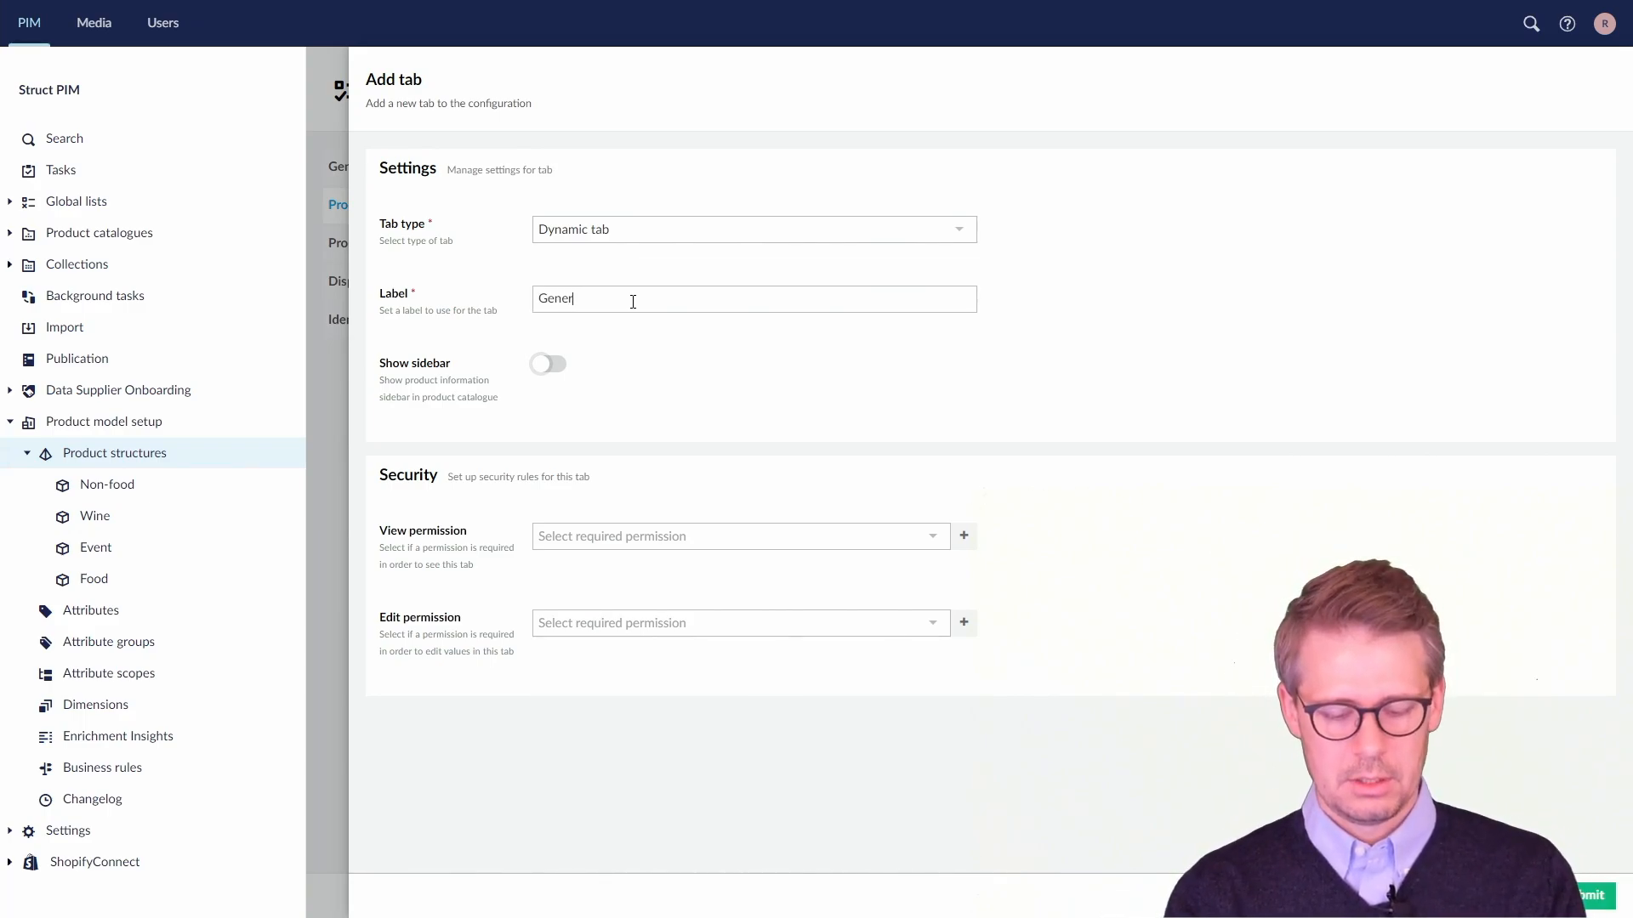
{"action": "type", "text": "al"}
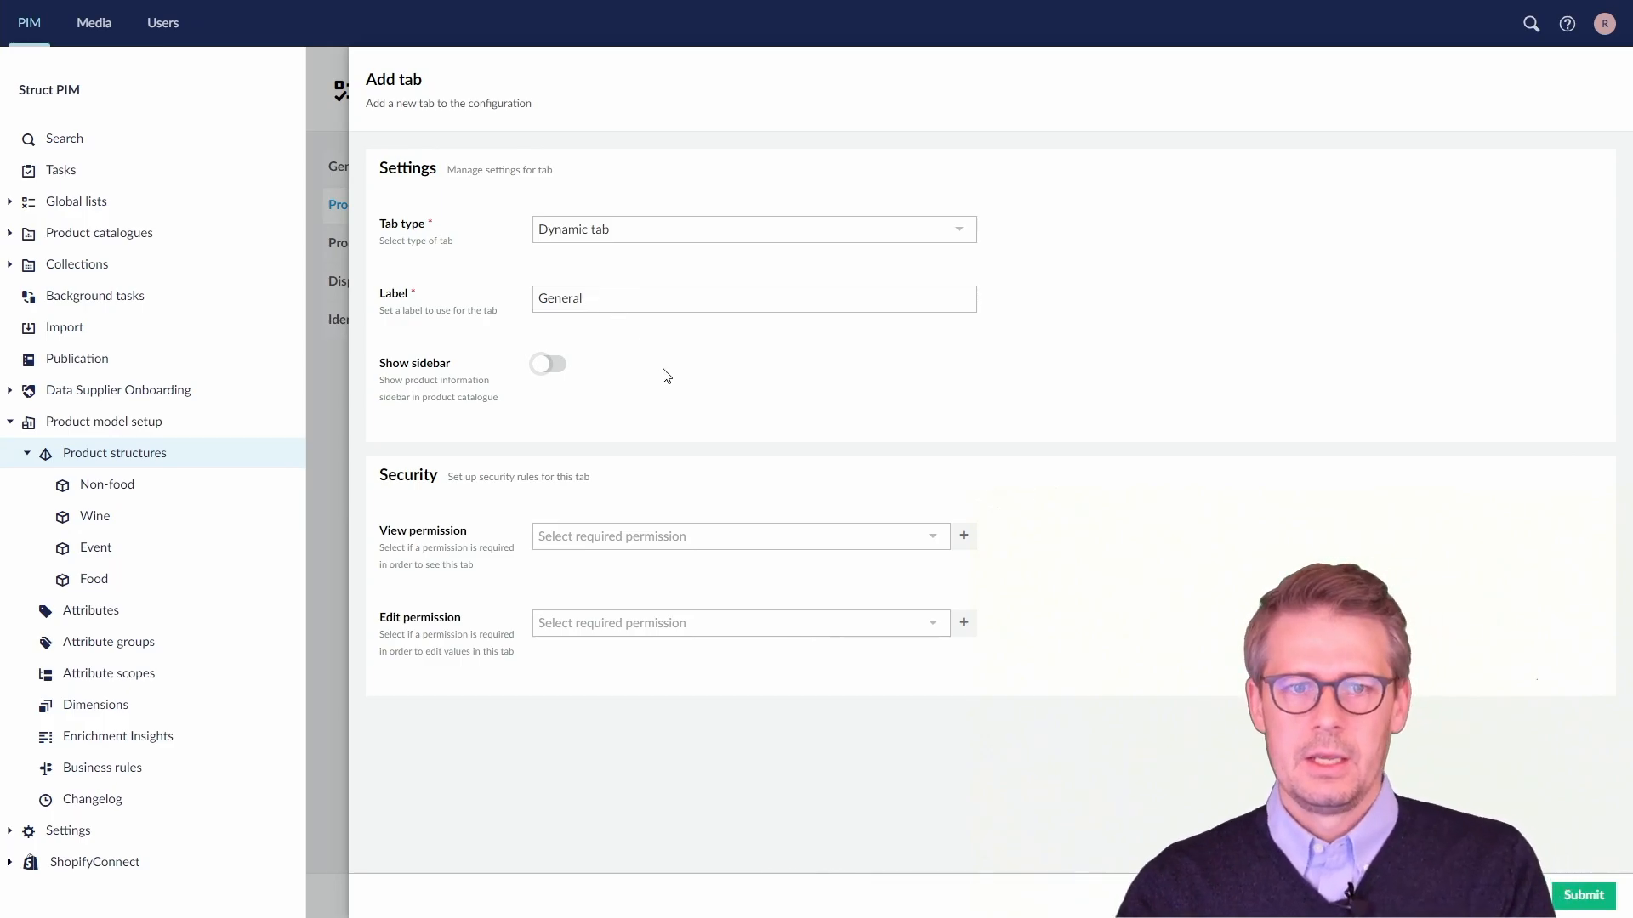
{"action": "left_click", "coordinate": [1583, 895]}
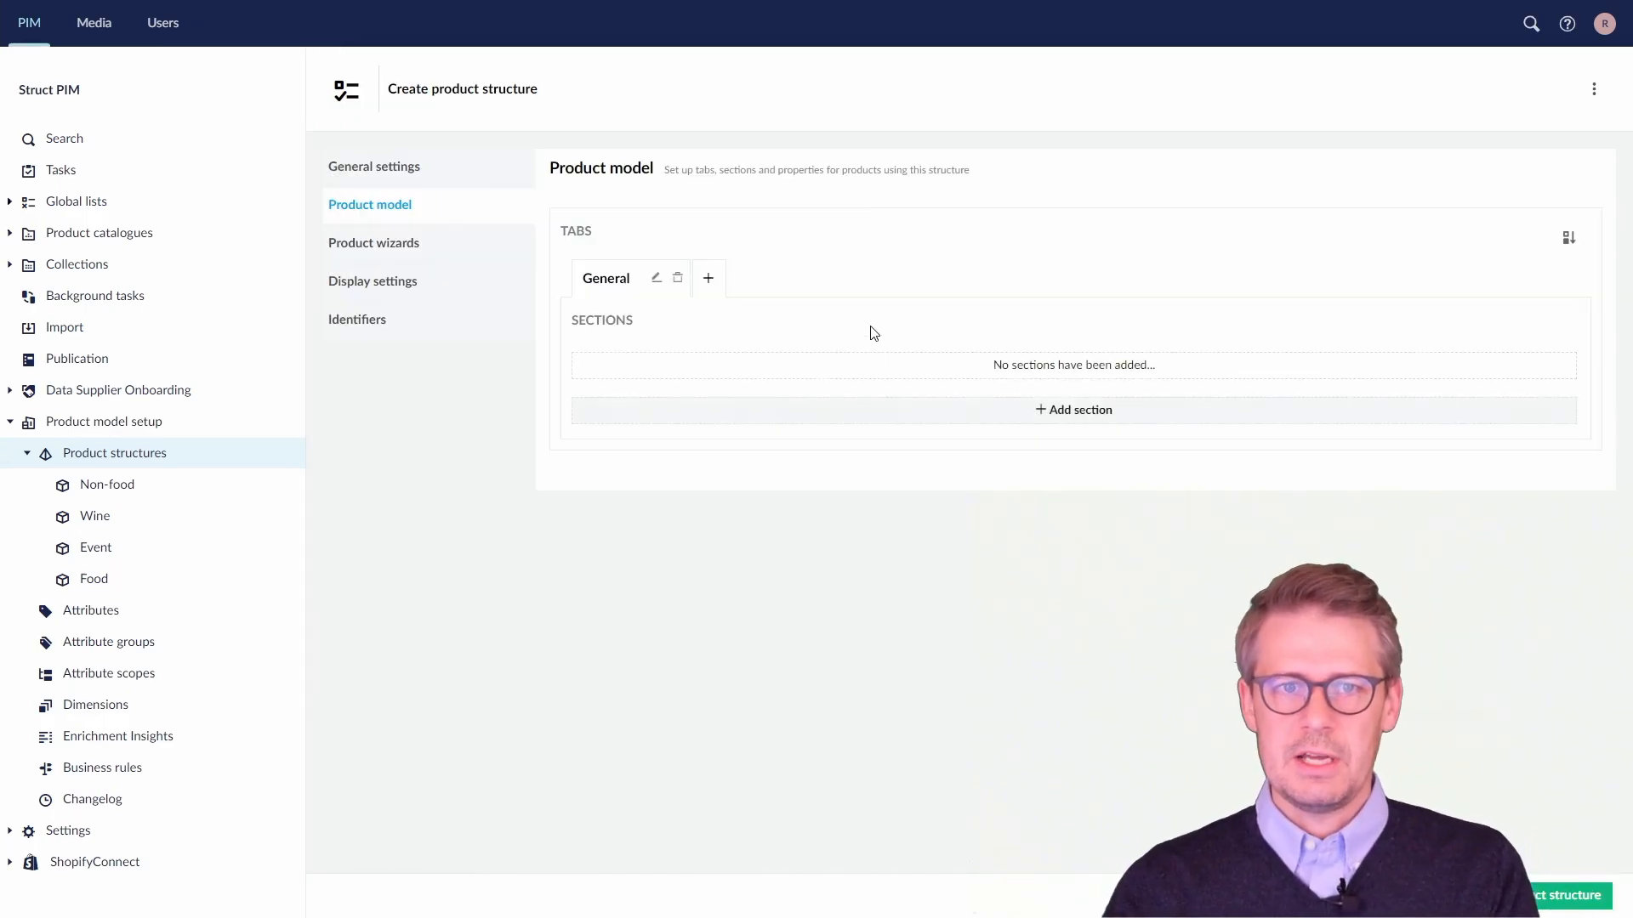
Step: Add a section of type Dynamic section to the General tab with headline Basic Information and description "sdaf sgg fdgfg sfdgs fd"
{"action": "left_click", "coordinate": [1080, 412]}
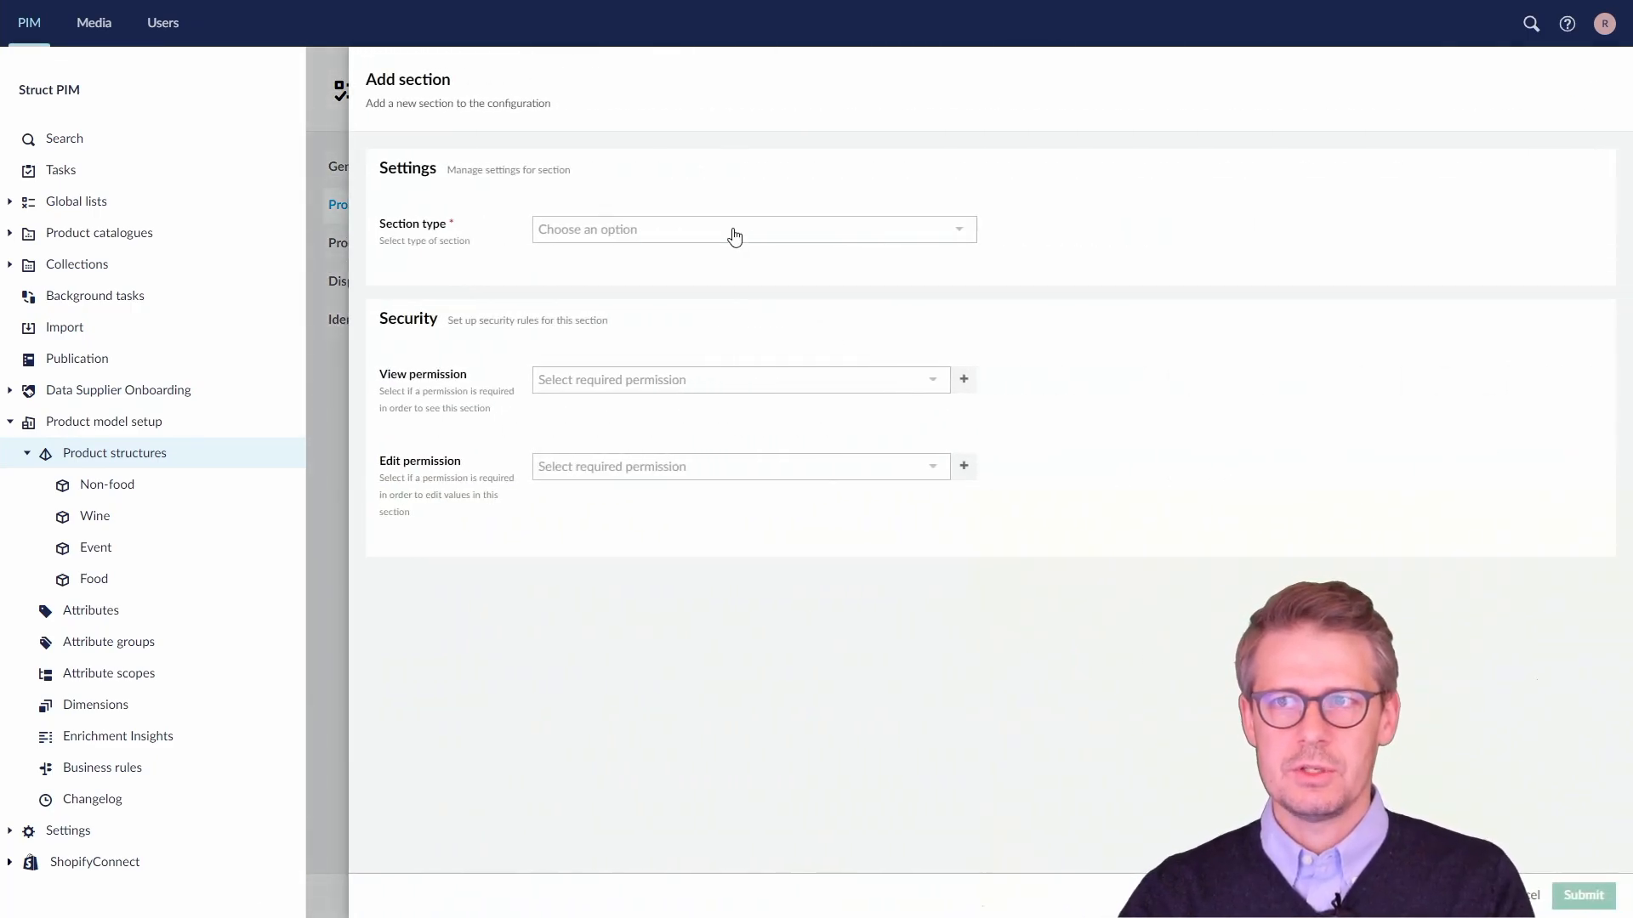
{"action": "left_click", "coordinate": [740, 235]}
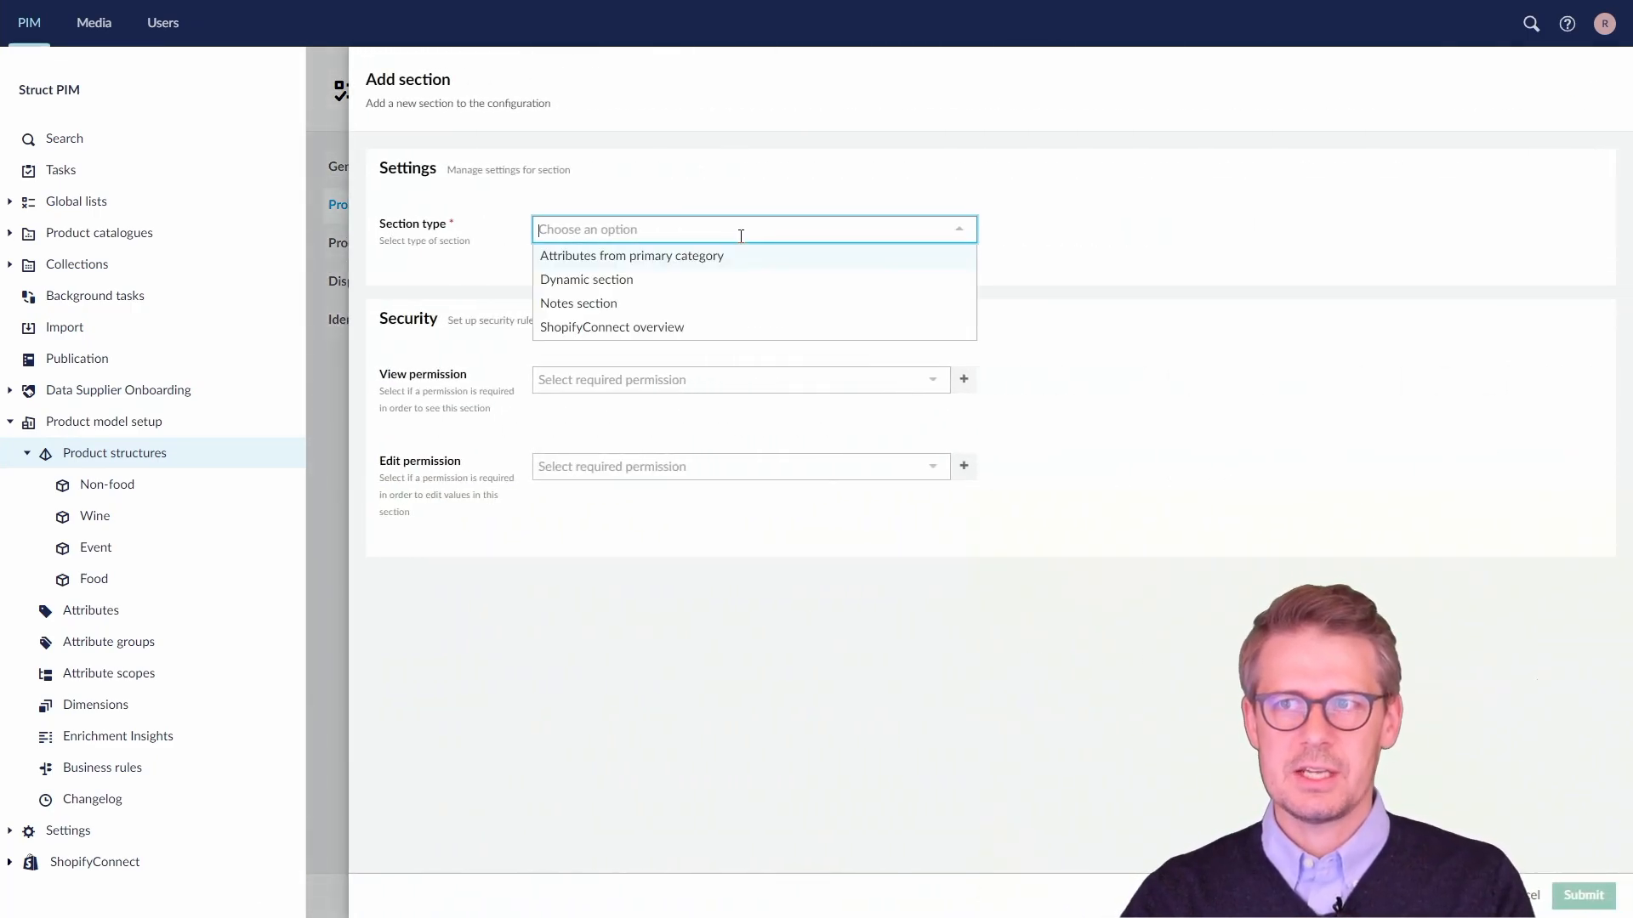
{"action": "left_click", "coordinate": [701, 286]}
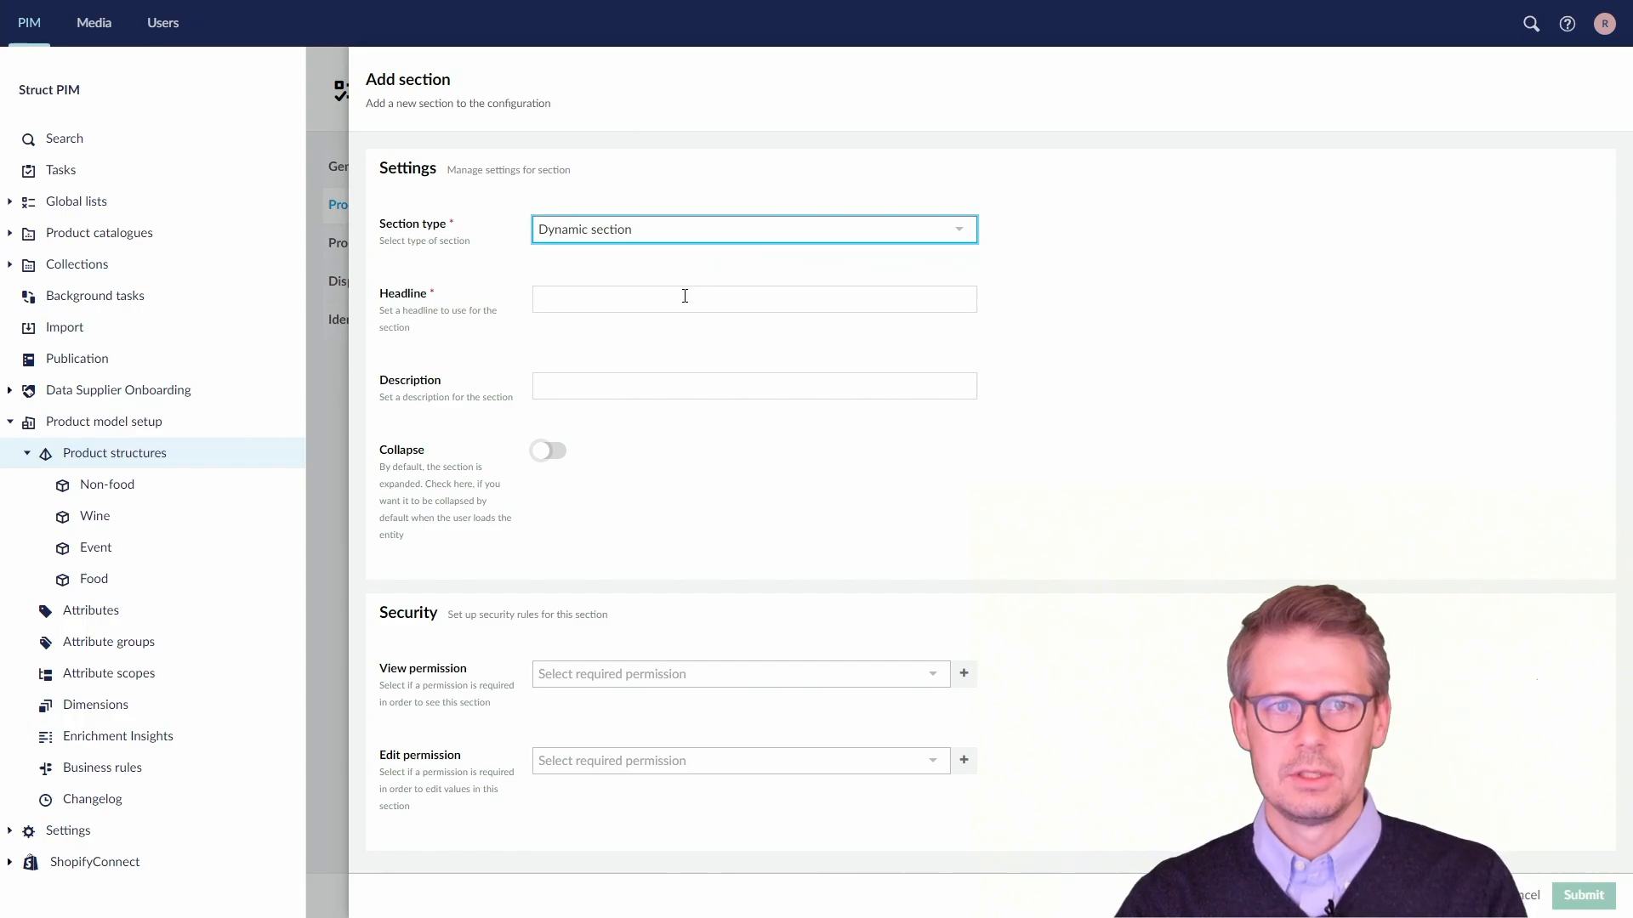
{"action": "left_click", "coordinate": [679, 302]}
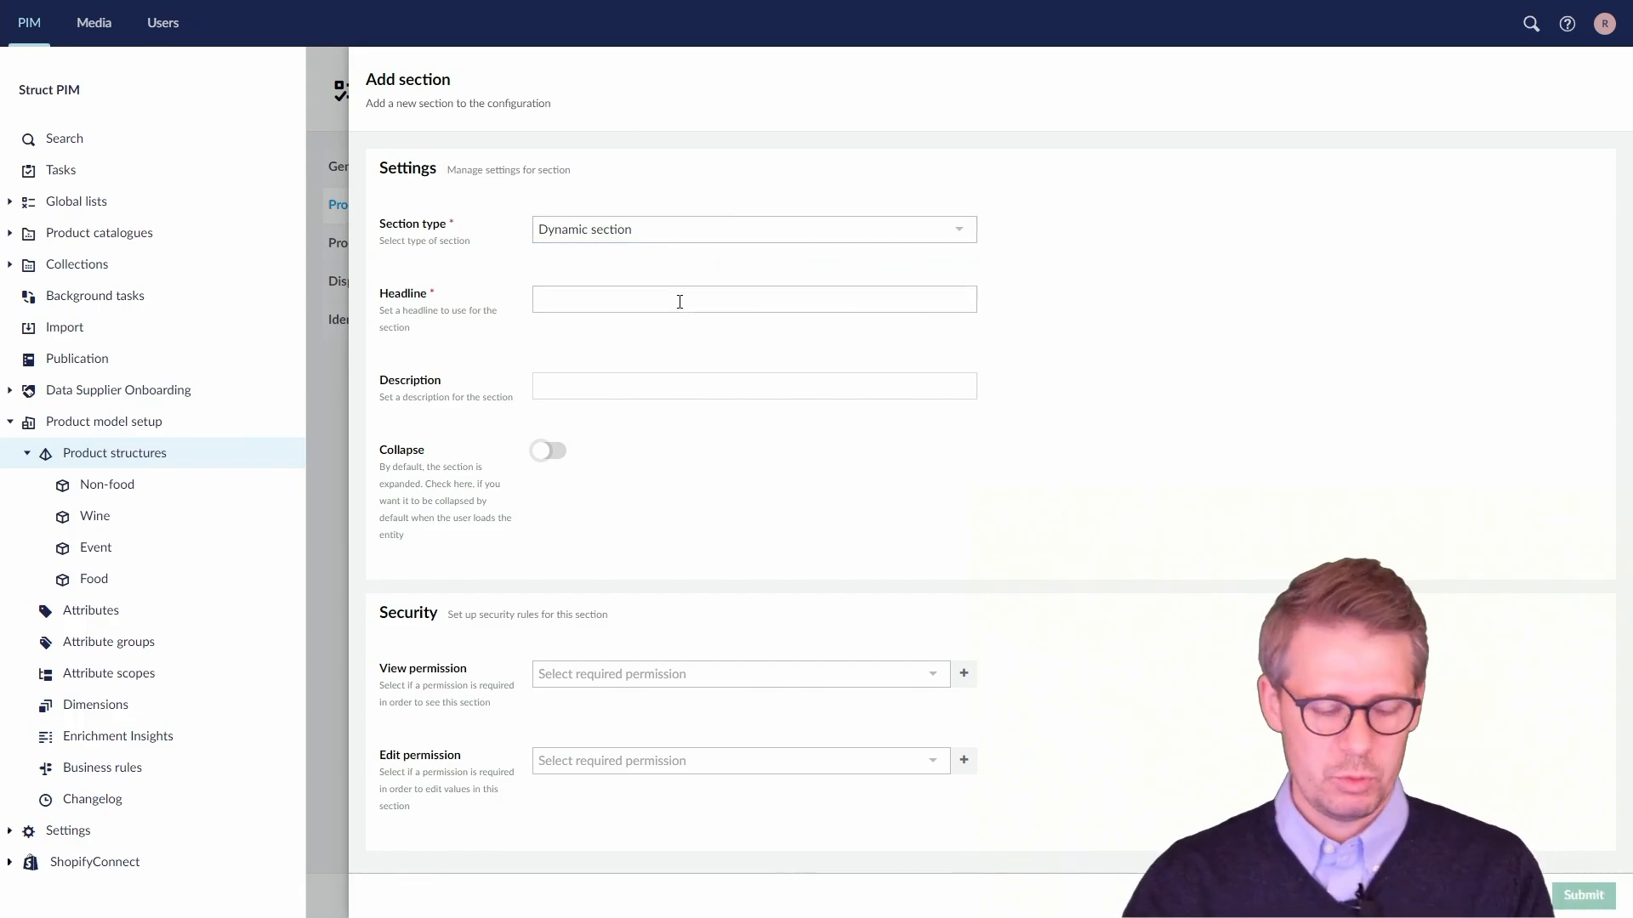
{"action": "key", "text": "BackSpace"}
{"action": "key", "text": "BackSpace"}
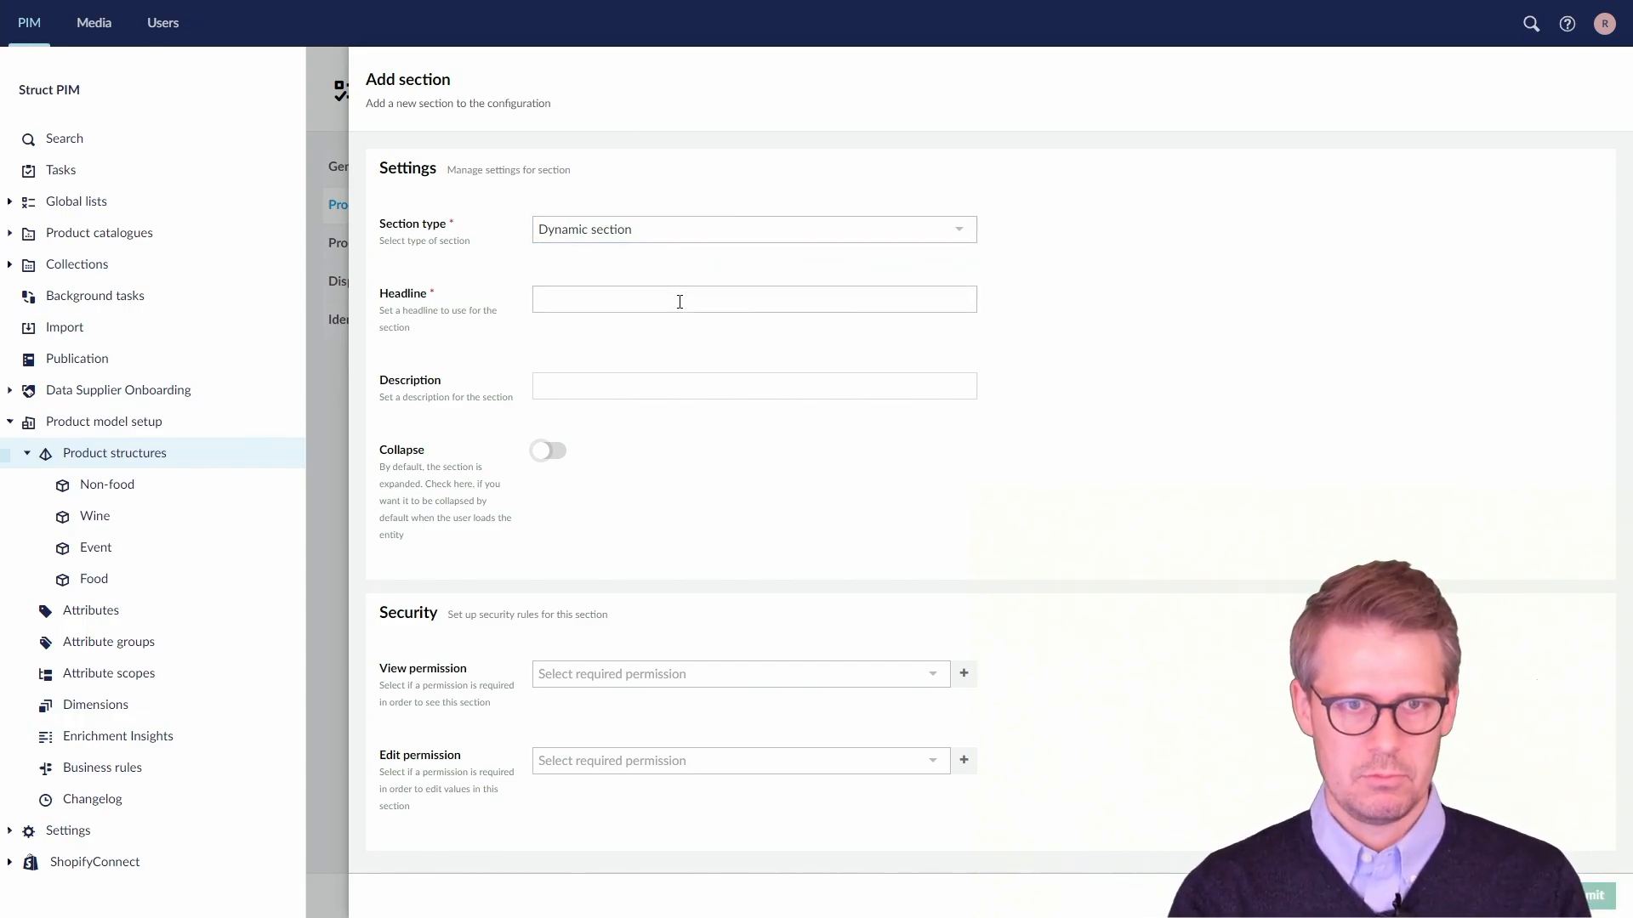
{"action": "type", "text": "Basic "}
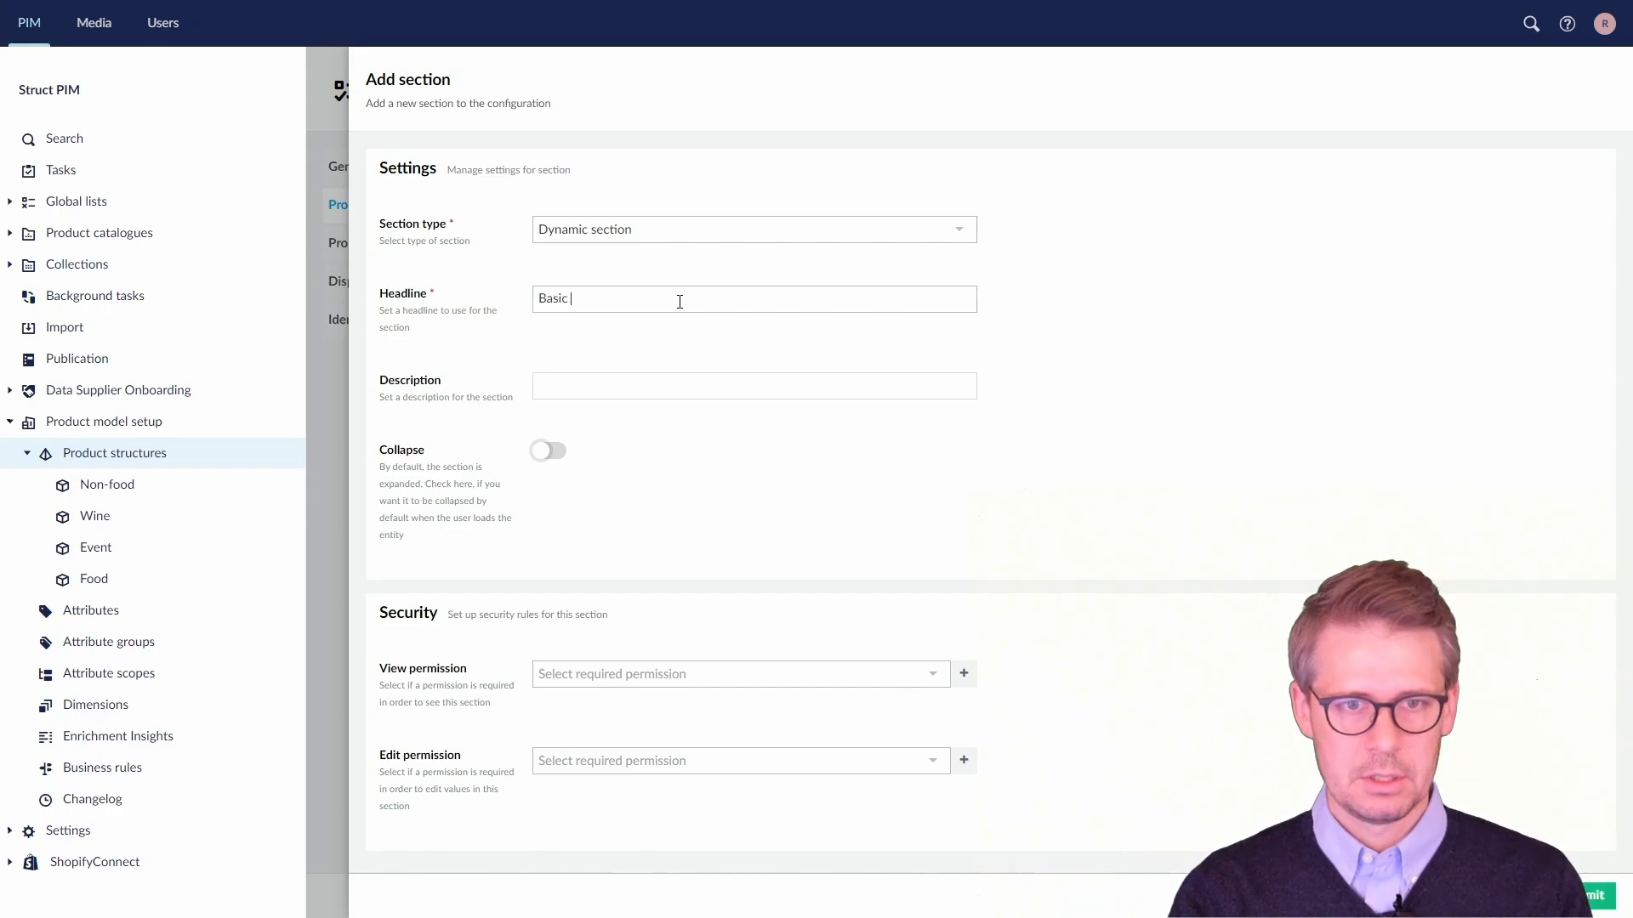
{"action": "type", "text": "Information"}
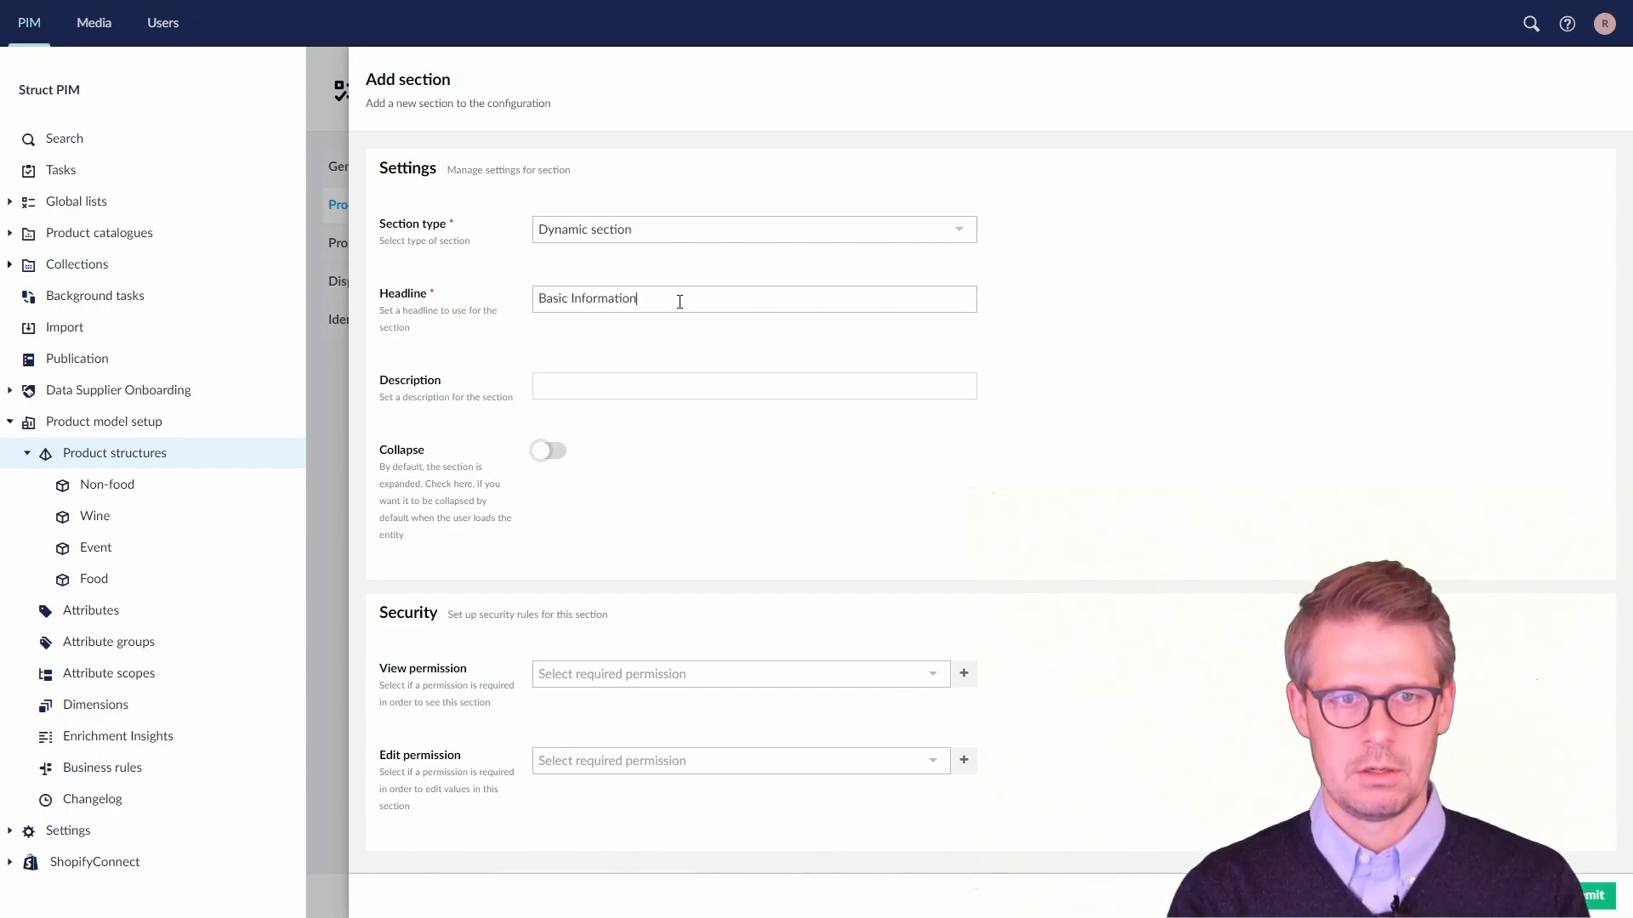
{"action": "left_click", "coordinate": [638, 385]}
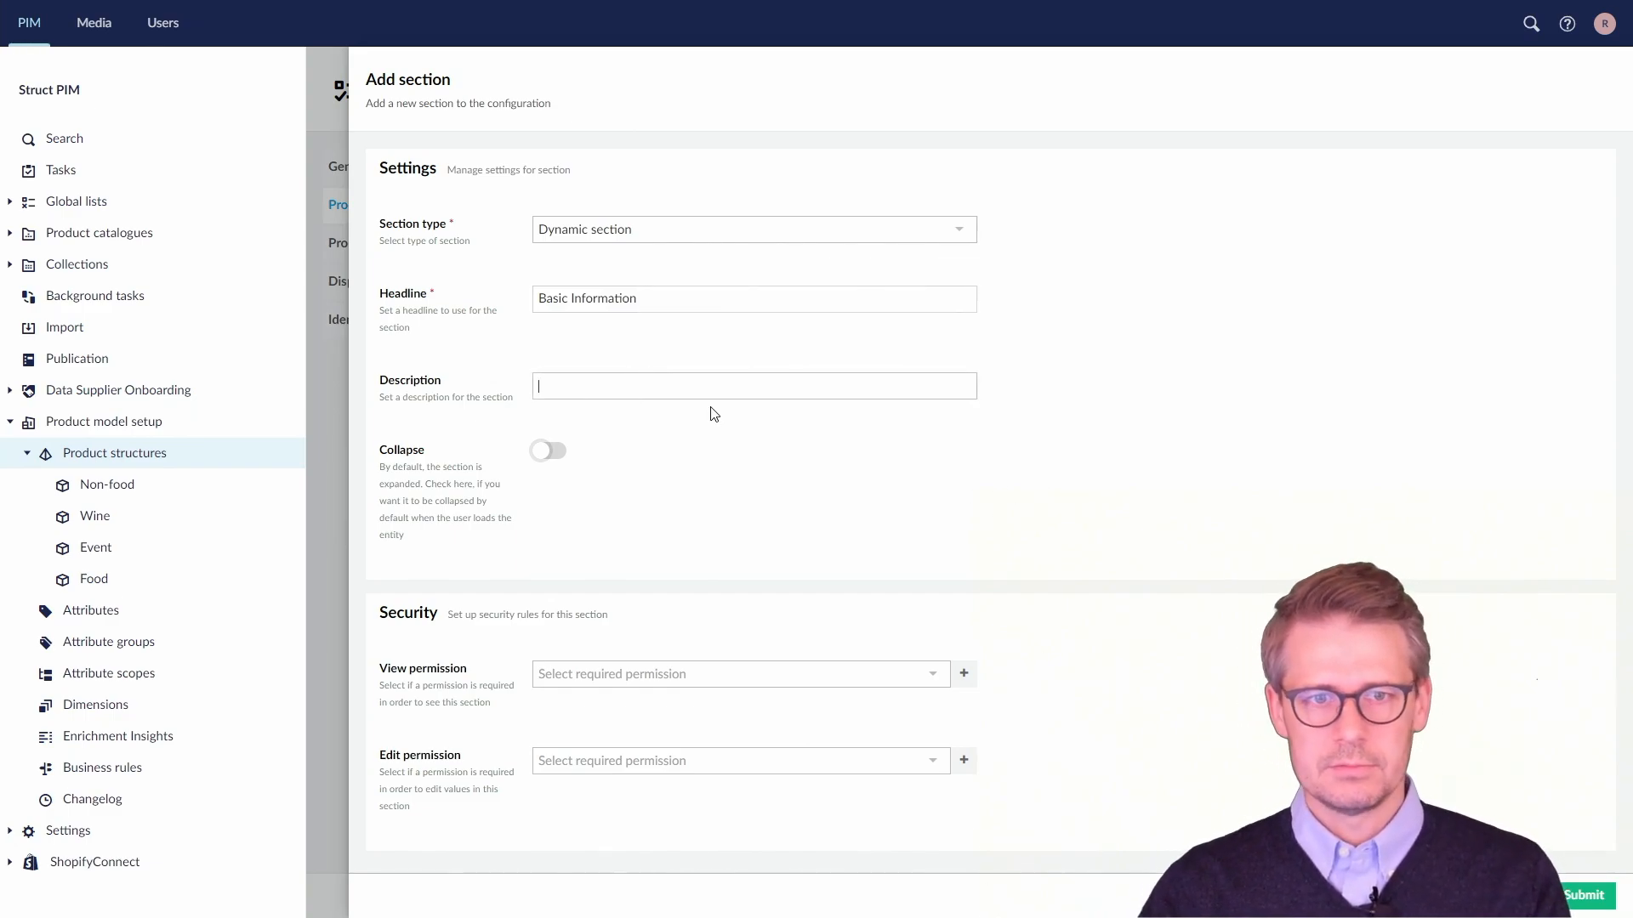
{"action": "type", "text": "sdaf sgg fdgfg sfdgs fd"}
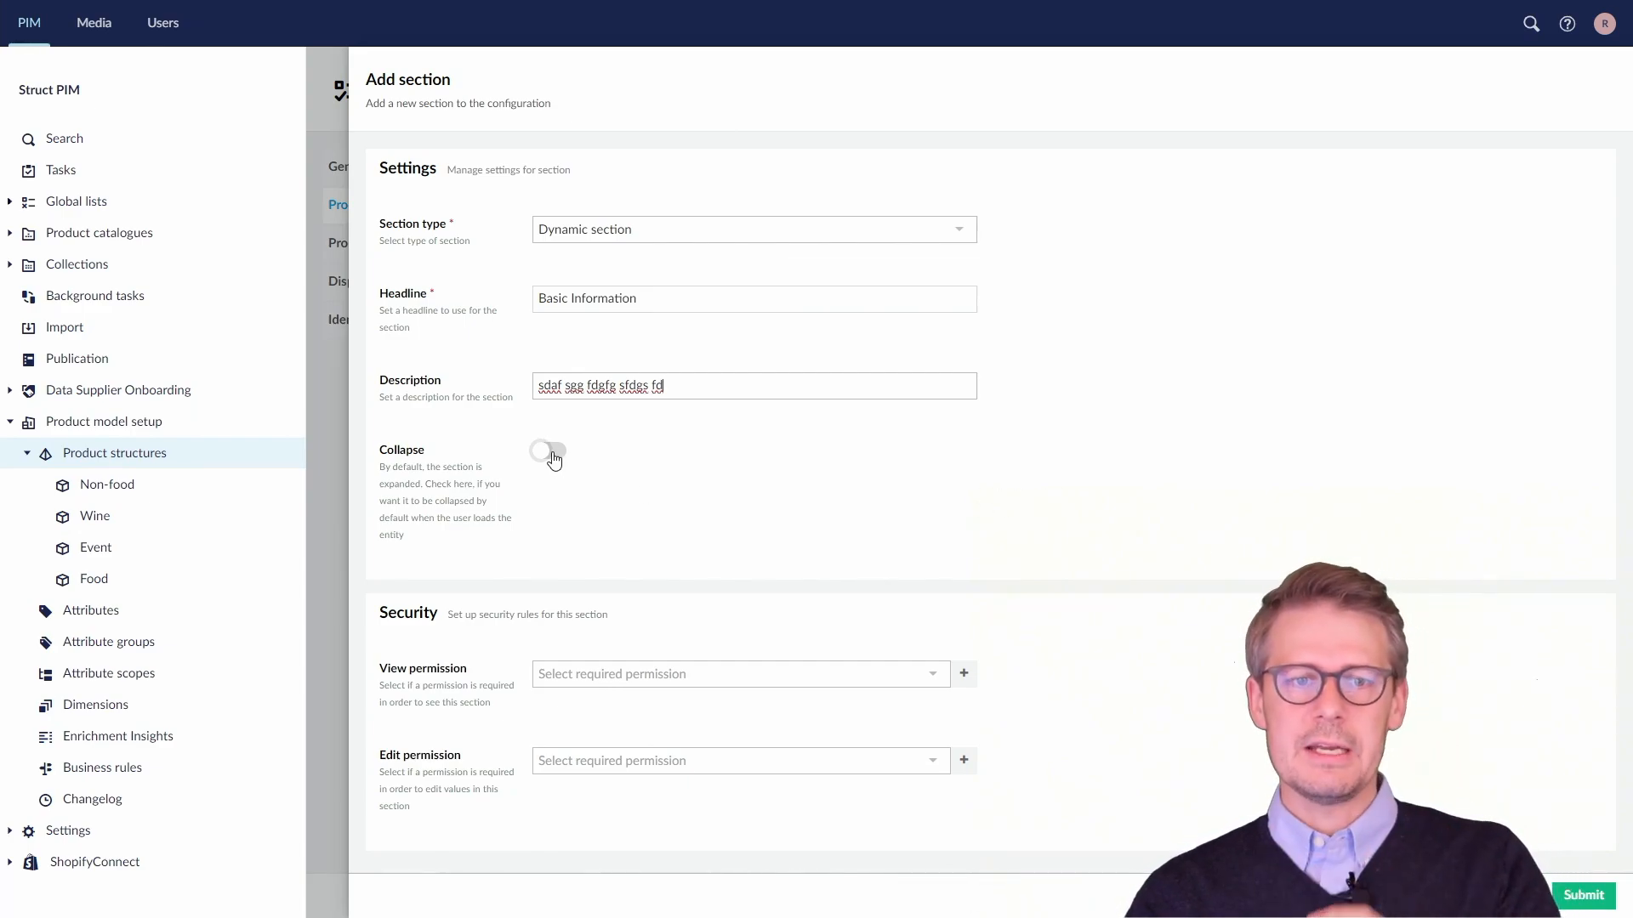
{"action": "left_click", "coordinate": [1578, 905]}
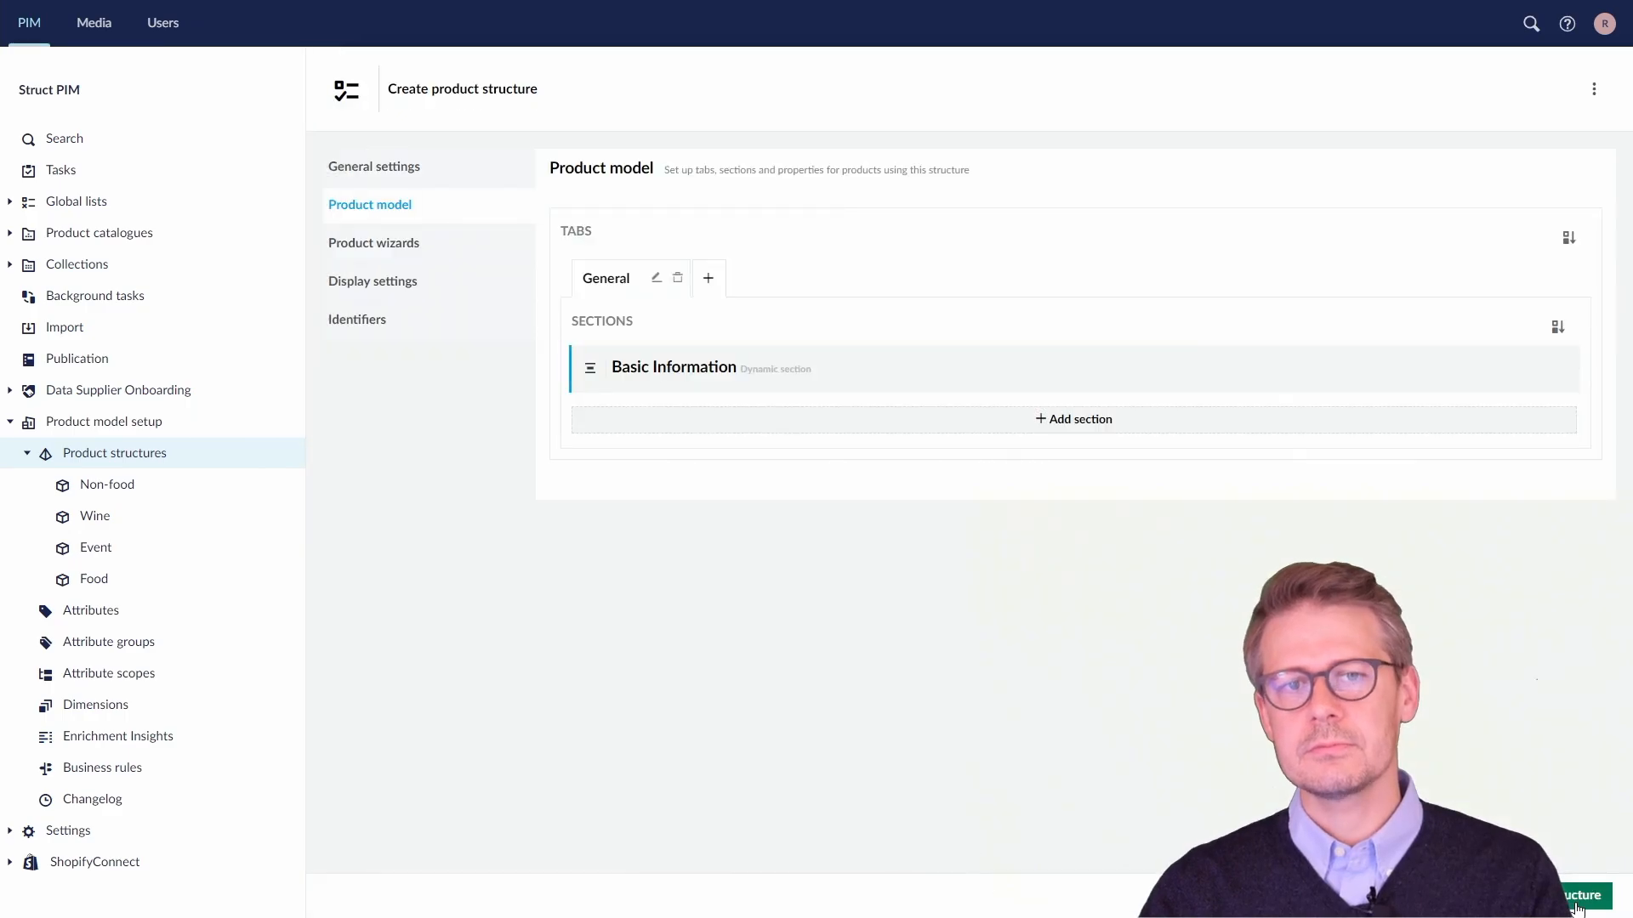
Step: Add the DemoSKUNumber attribute as a mandatory property of the Basic Information section
{"action": "left_click", "coordinate": [630, 379]}
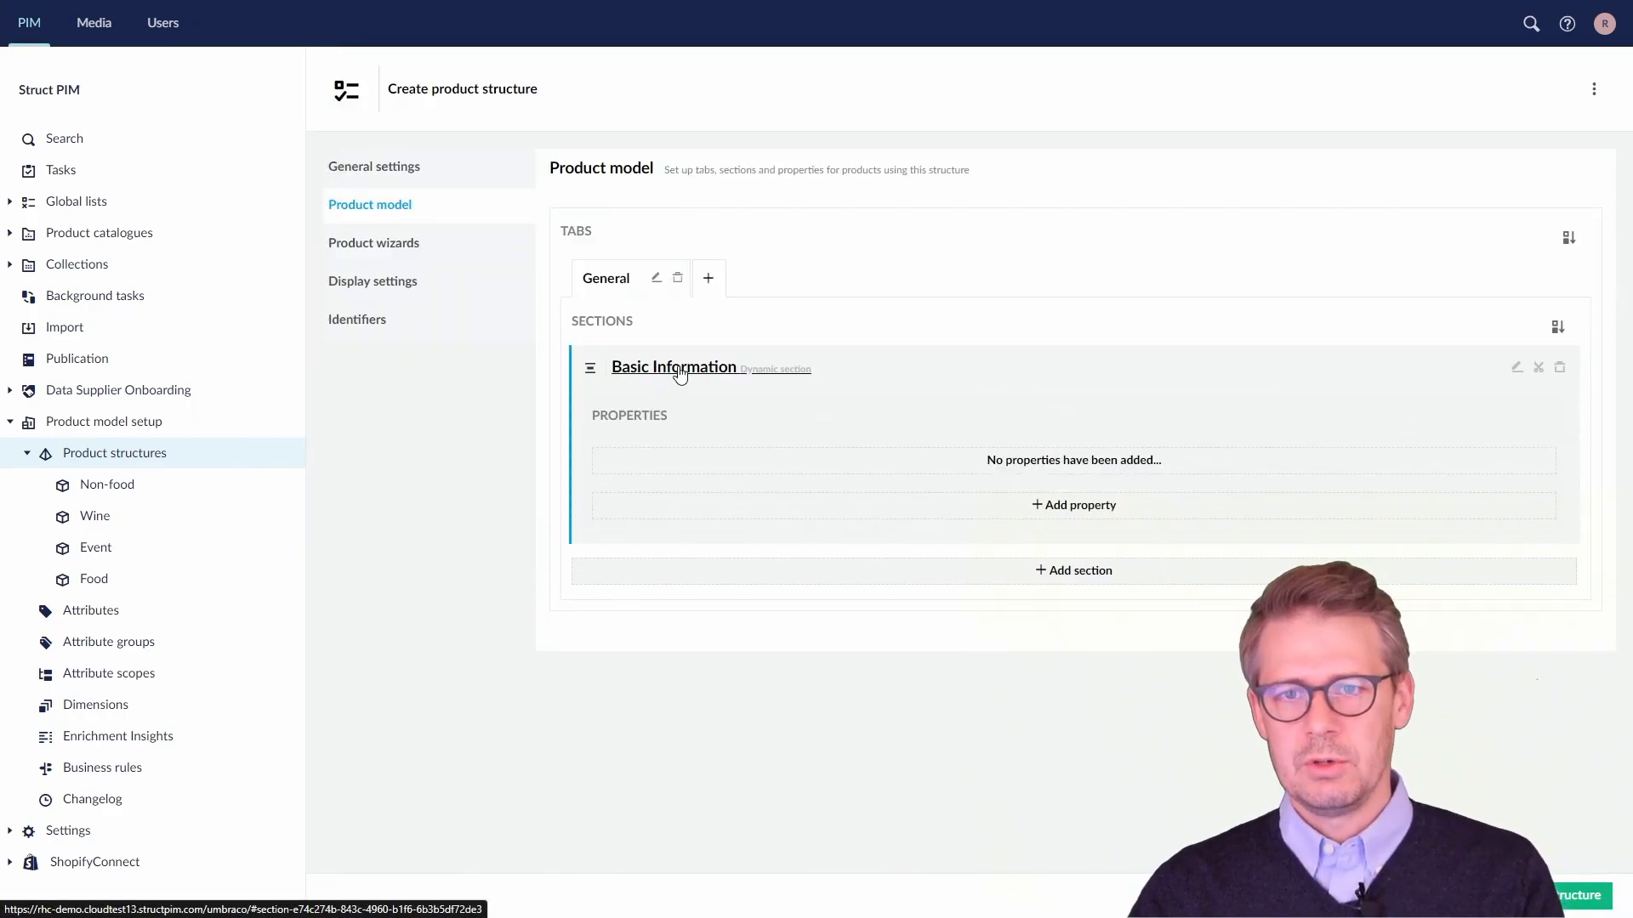
{"action": "left_click", "coordinate": [1057, 509]}
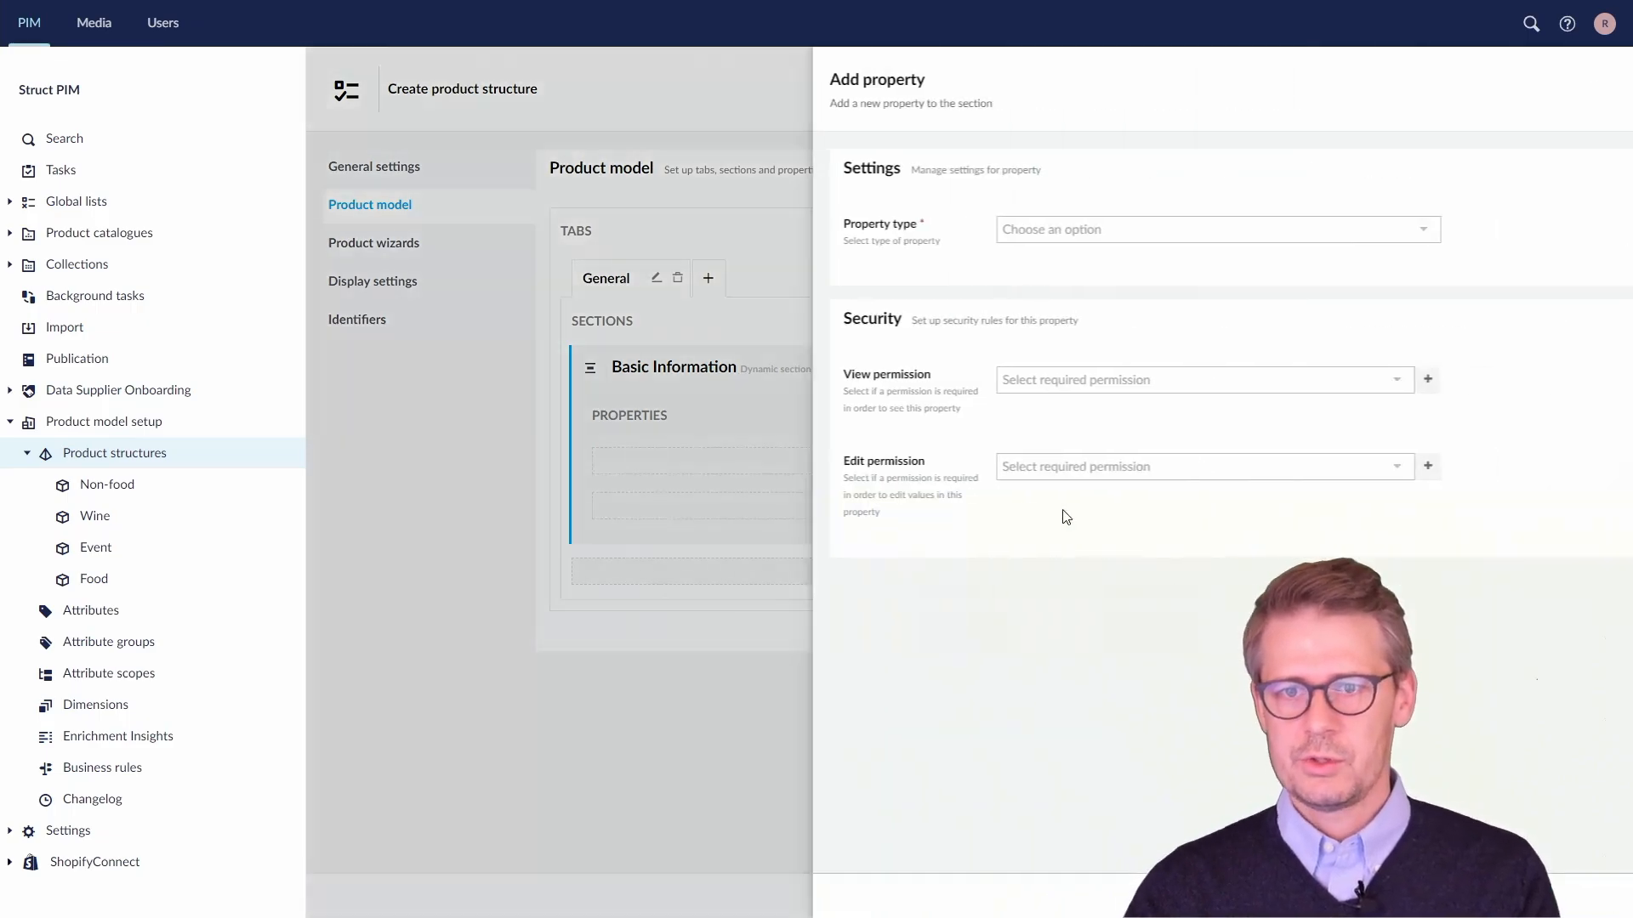
{"action": "left_click", "coordinate": [744, 231]}
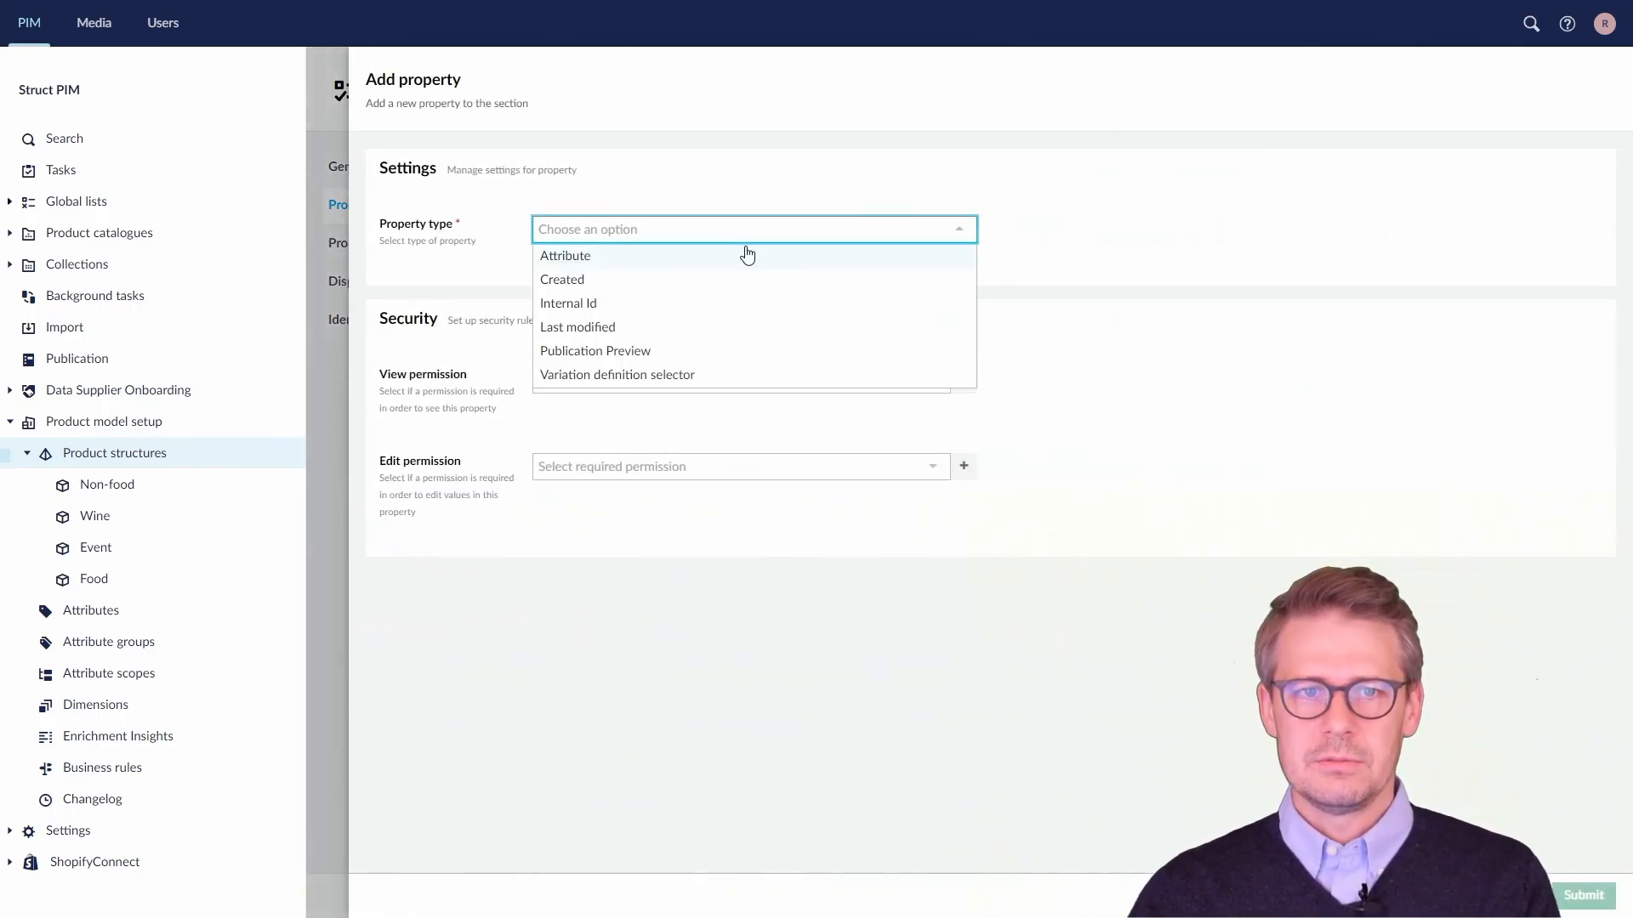
{"action": "left_click", "coordinate": [747, 255]}
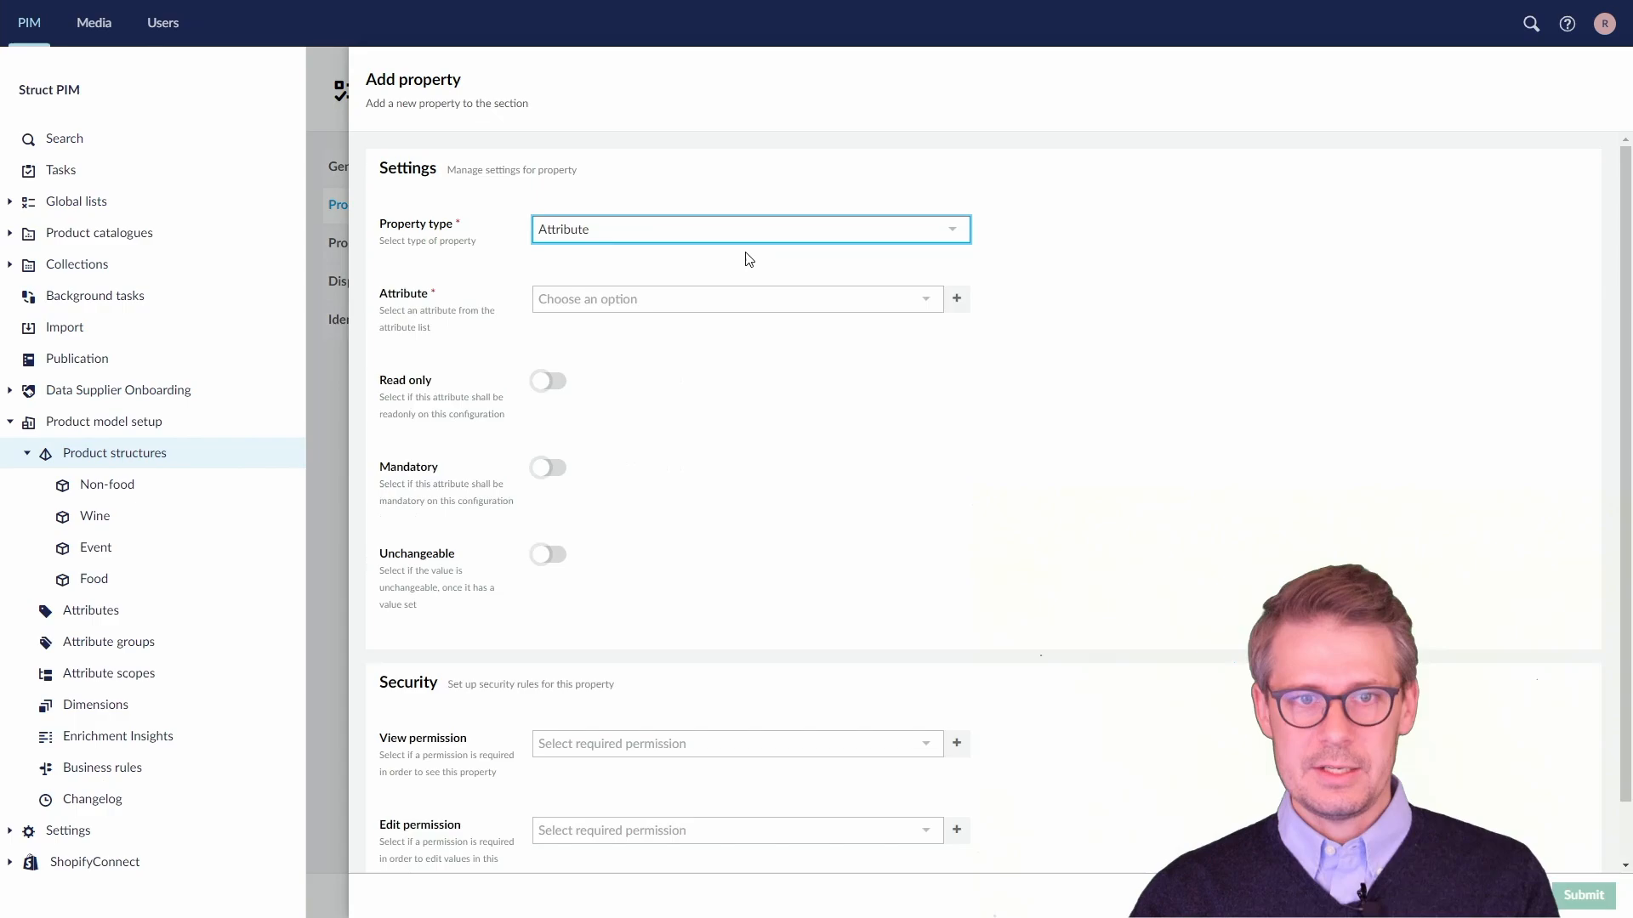
{"action": "left_click", "coordinate": [741, 298]}
{"action": "type", "text": "demo"}
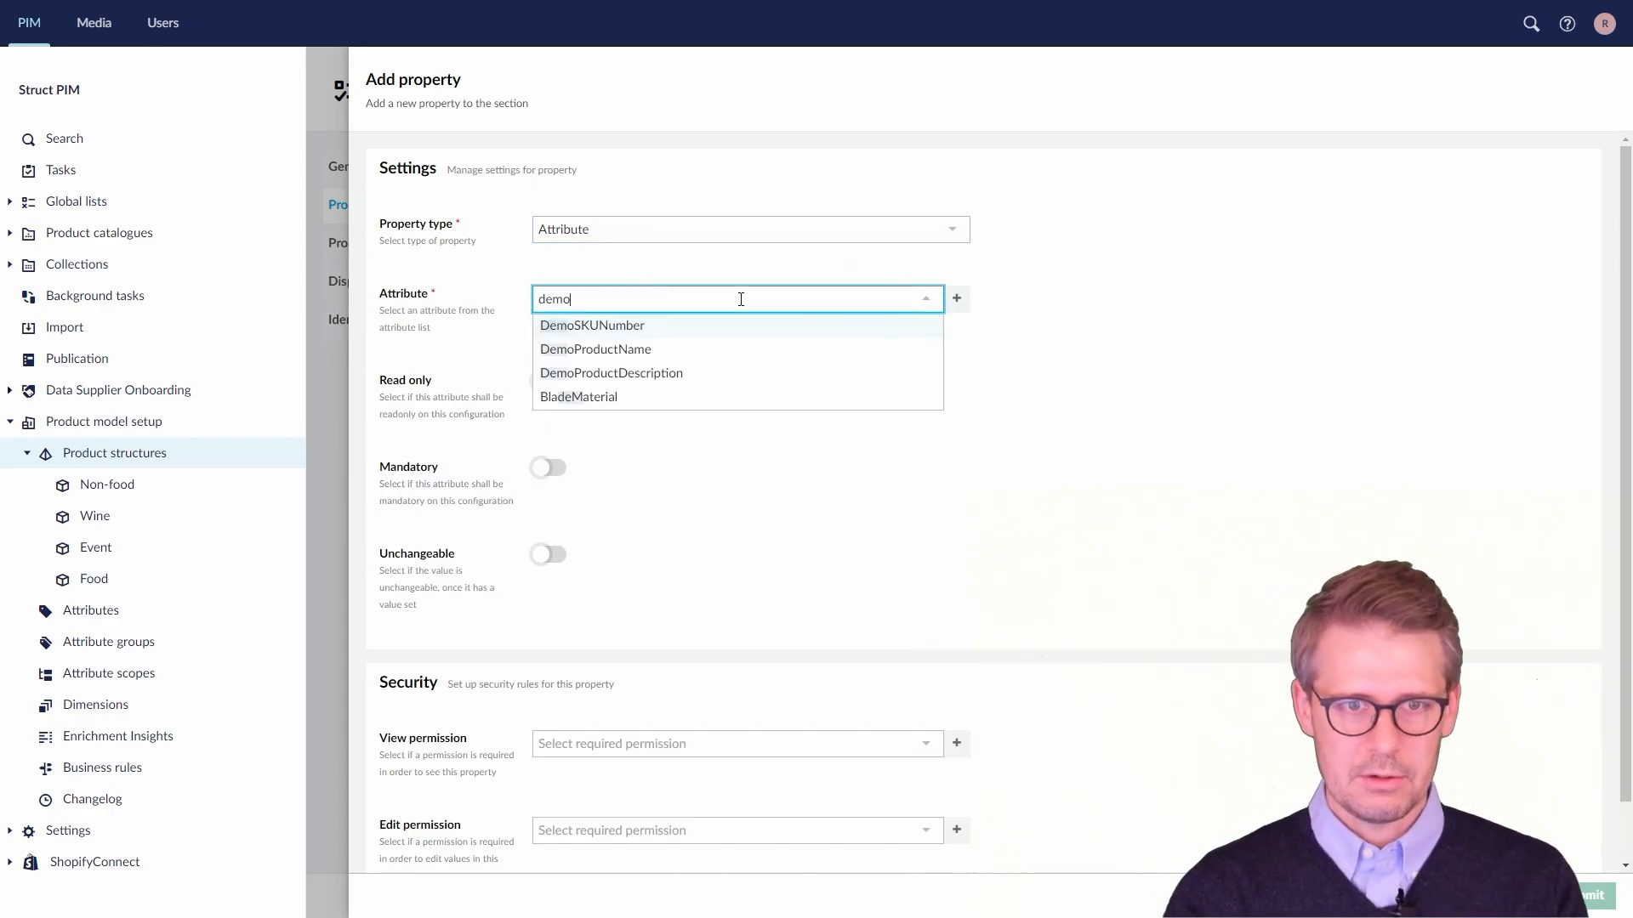
{"action": "left_click", "coordinate": [684, 328]}
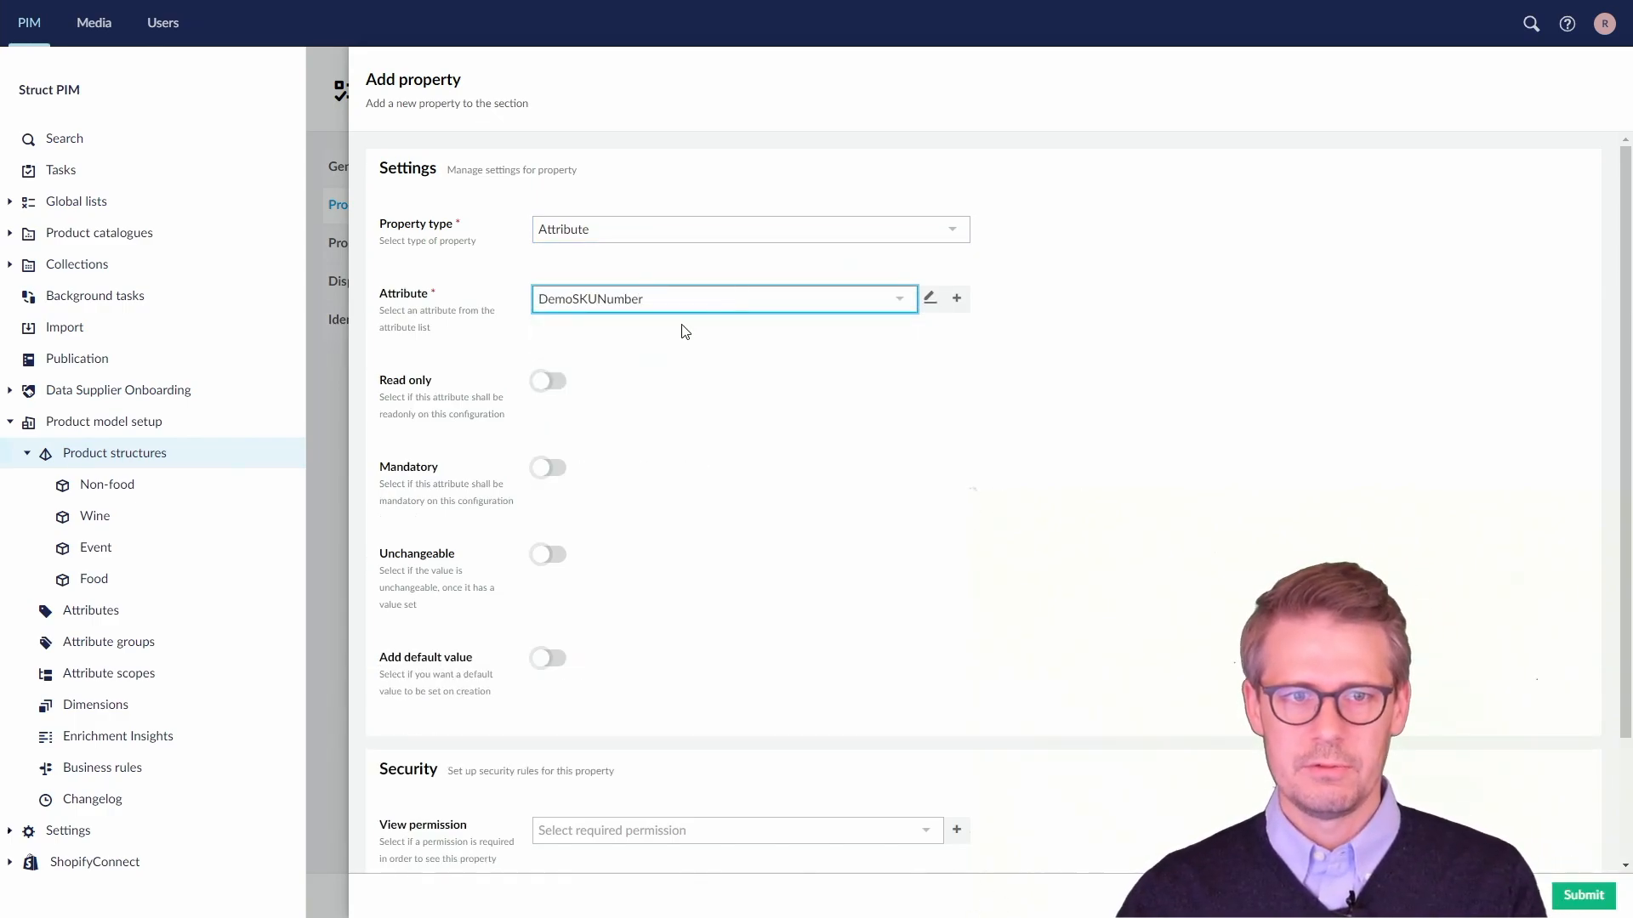
{"action": "left_click", "coordinate": [554, 483]}
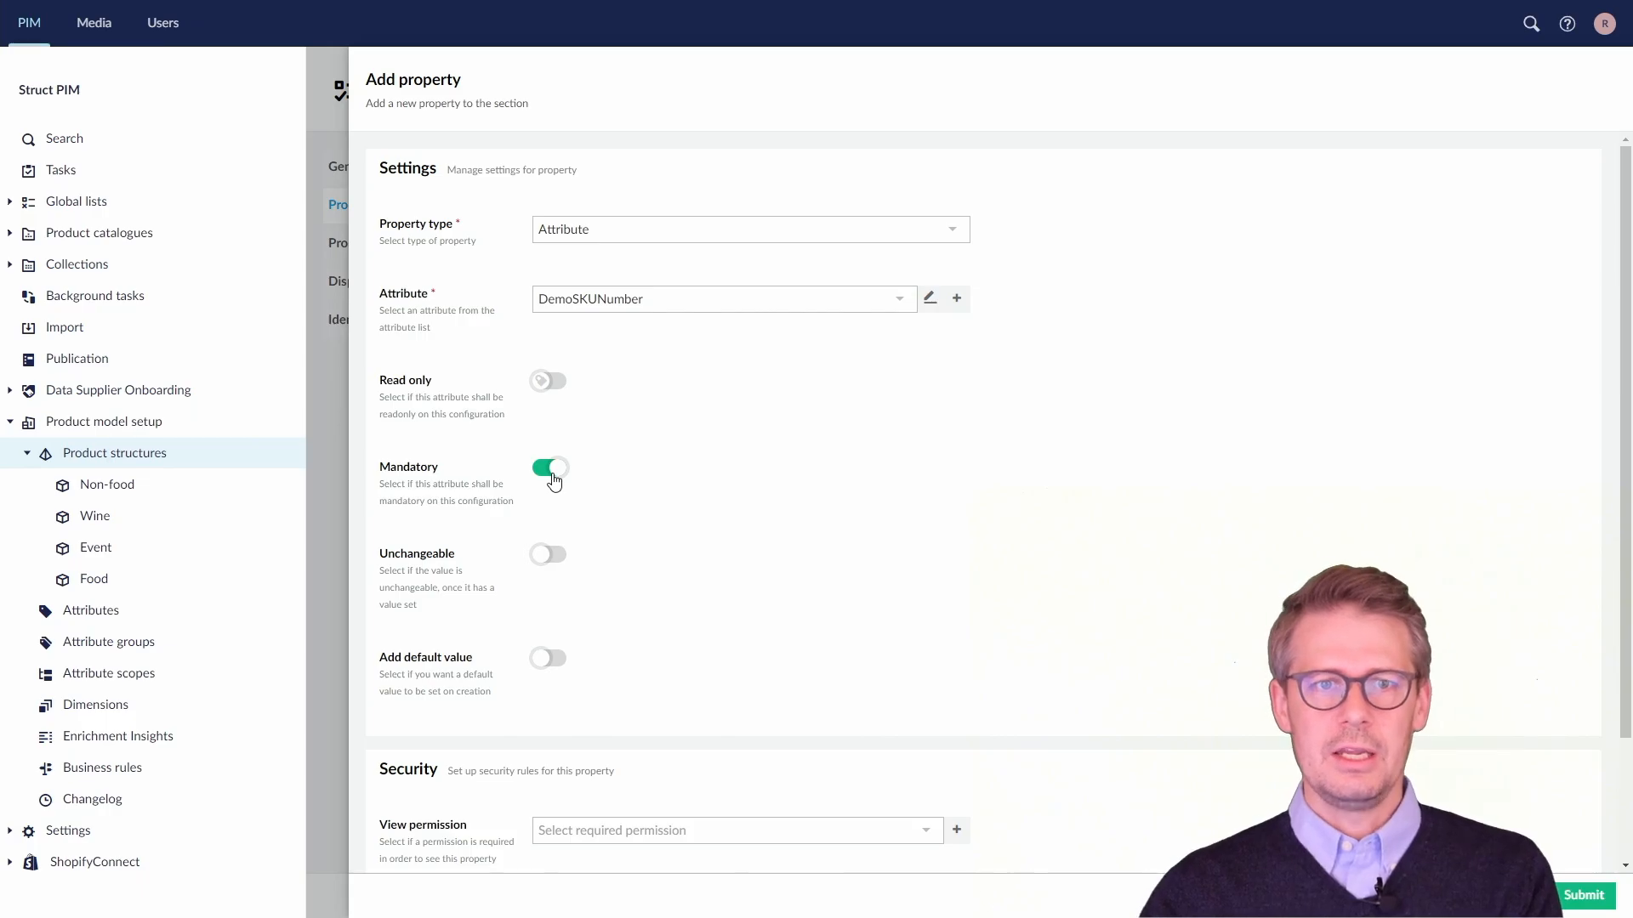
{"action": "scroll", "coordinate": [868, 649], "scroll_direction": "down", "scroll_amount": 2}
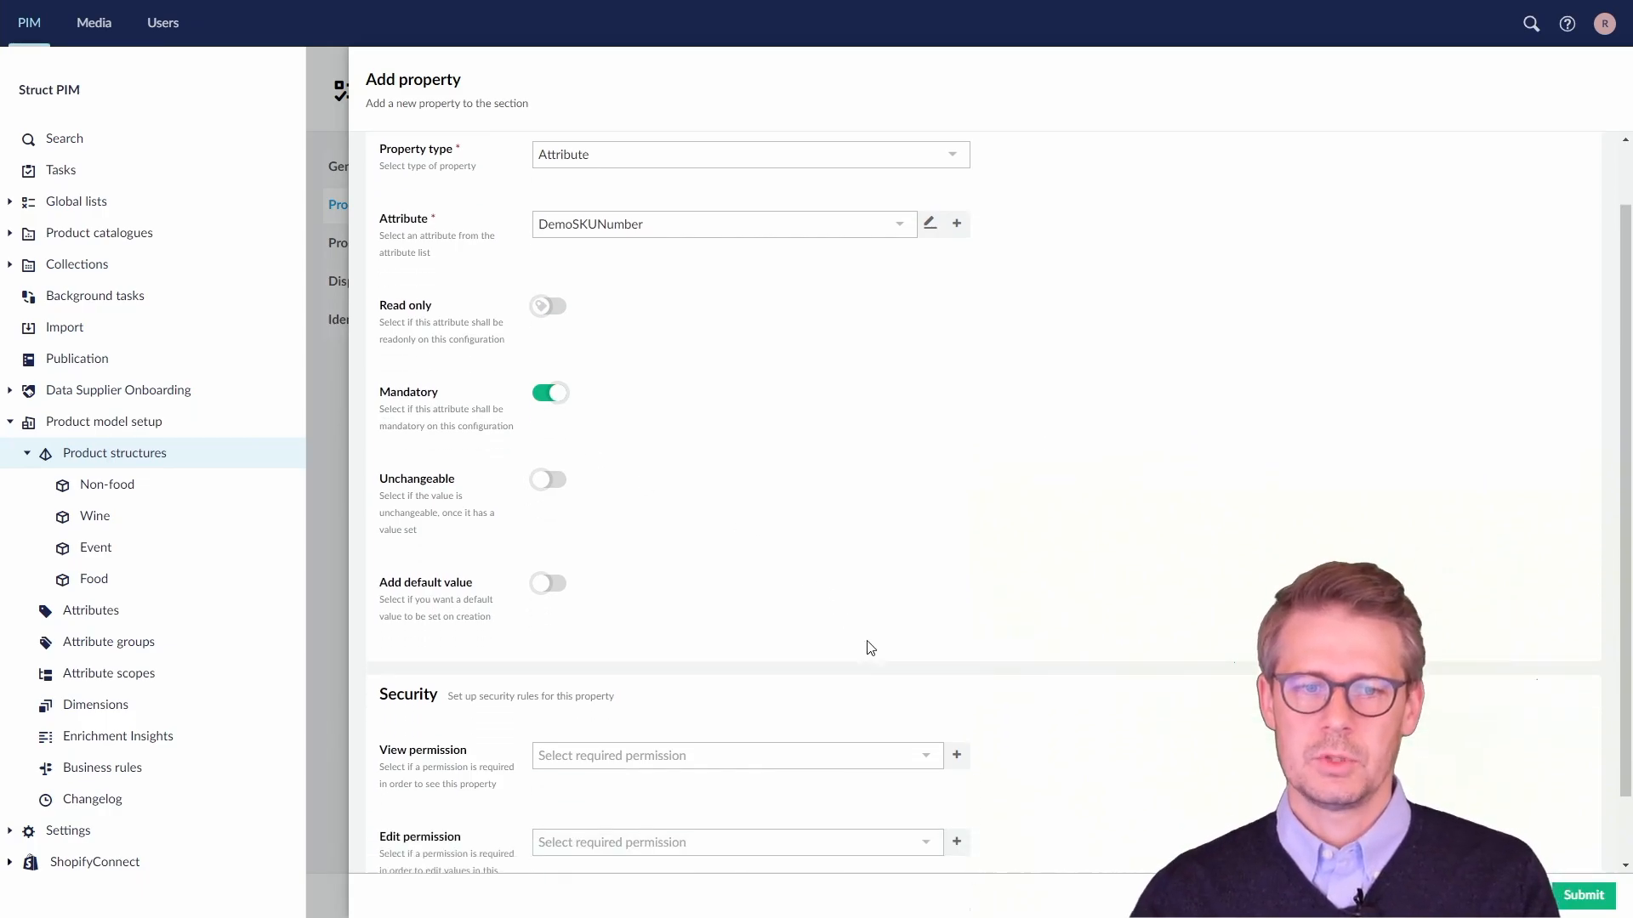
{"action": "left_click", "coordinate": [1579, 898]}
Step: Add a second attribute property, DemoProductName, to the Basic Information section and make it mandatory
{"action": "left_click", "coordinate": [1067, 520]}
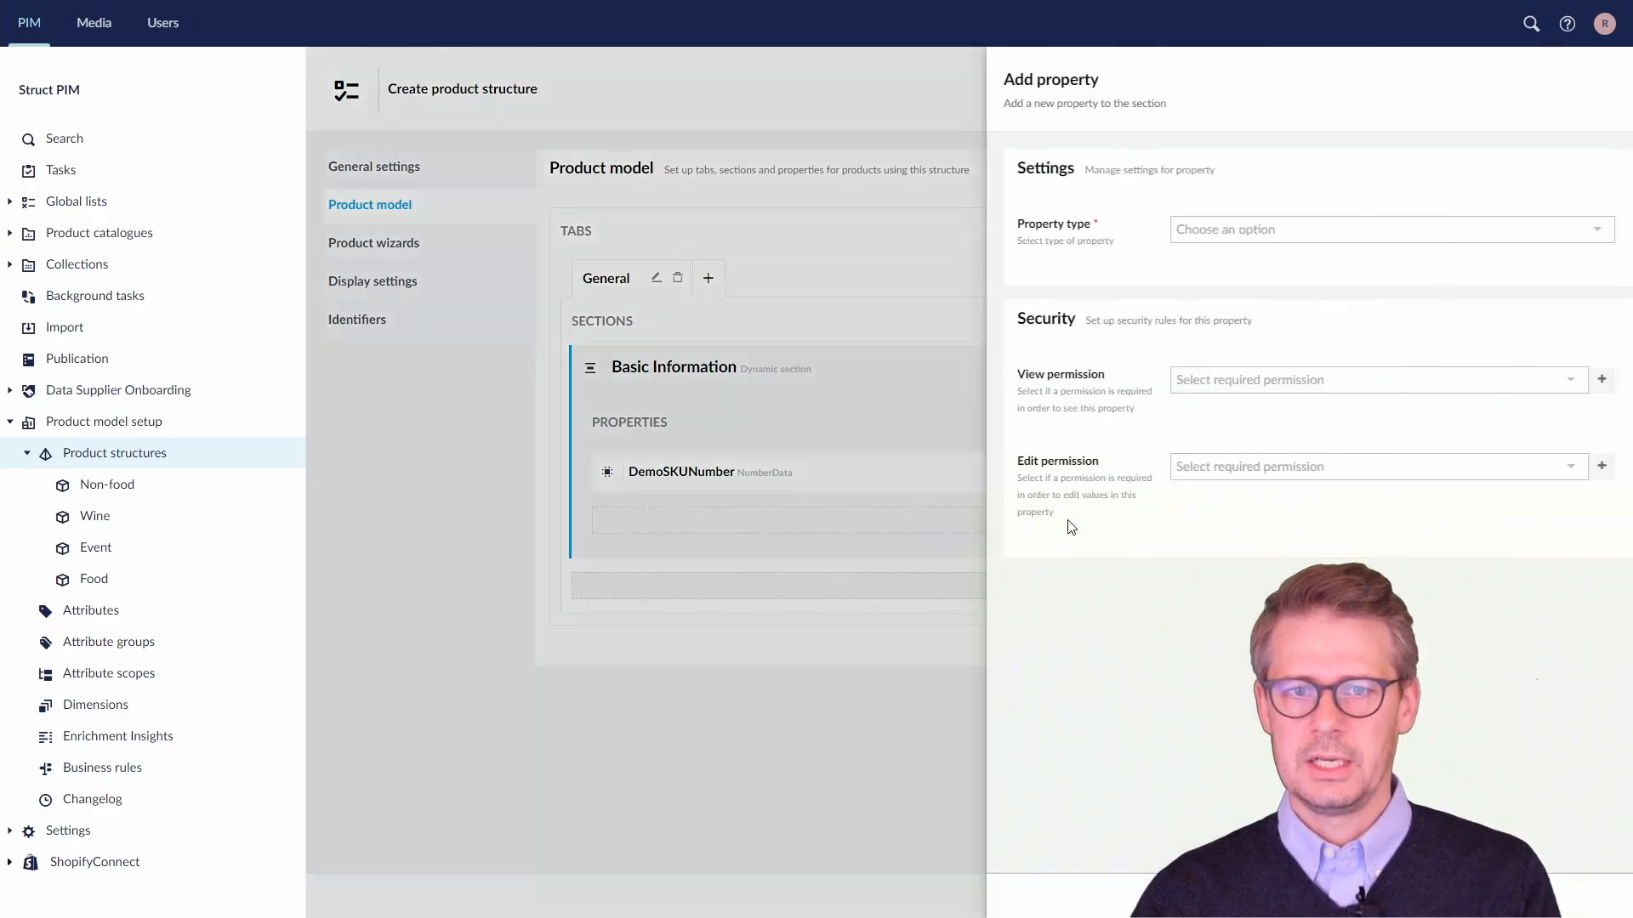
{"action": "left_click", "coordinate": [731, 240]}
{"action": "left_click", "coordinate": [730, 262]}
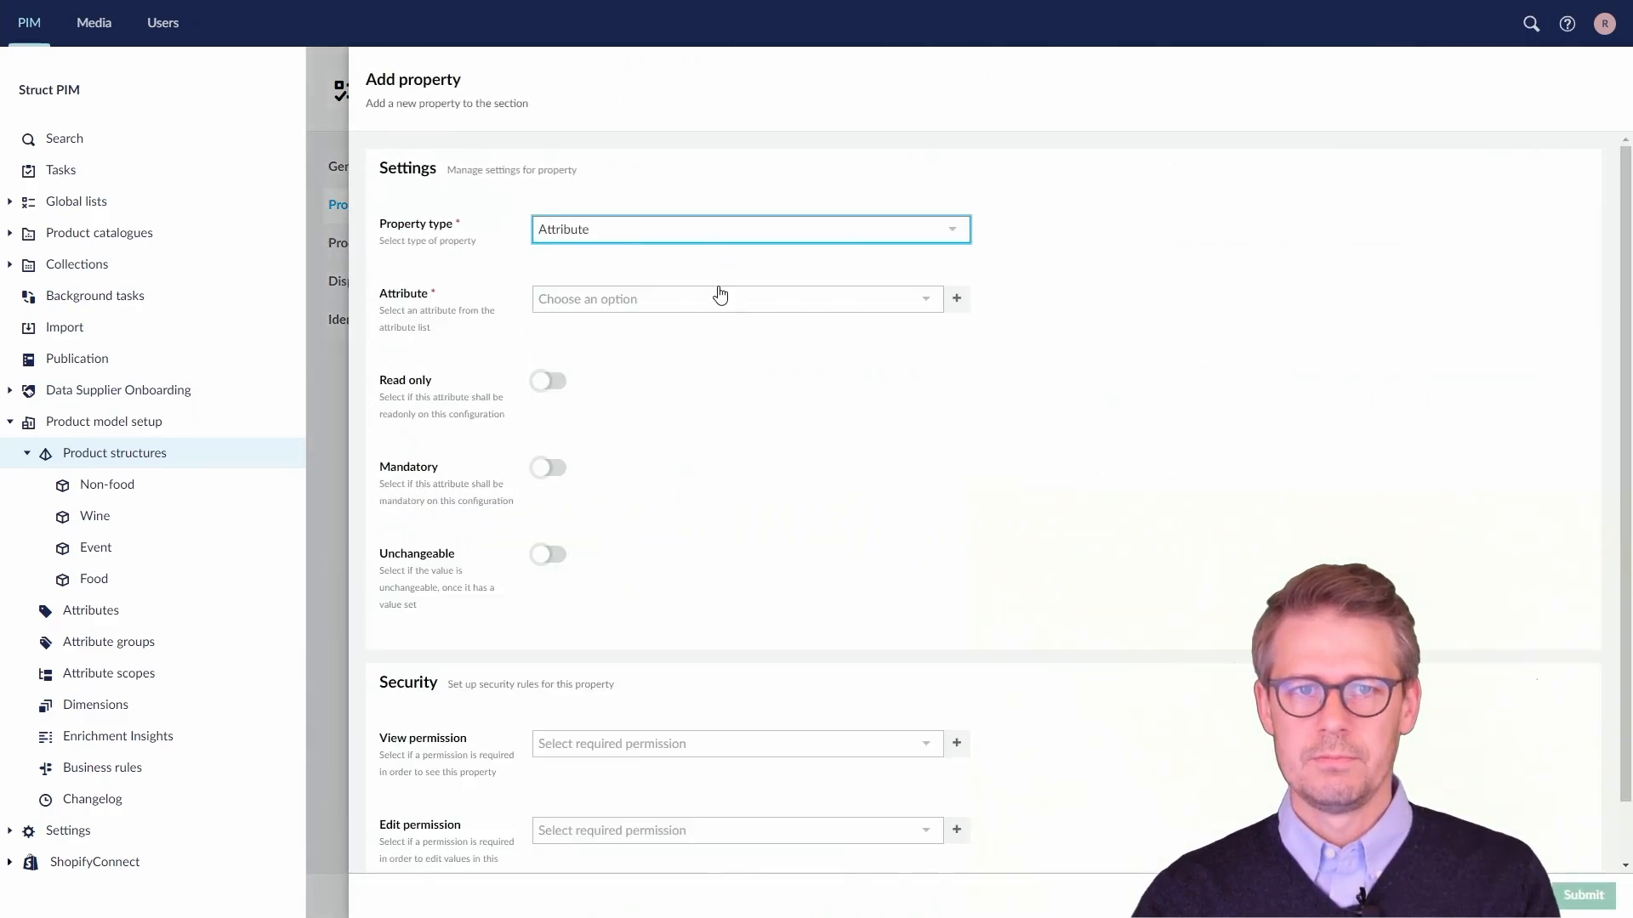
{"action": "left_click", "coordinate": [720, 293]}
{"action": "type", "text": "demo"}
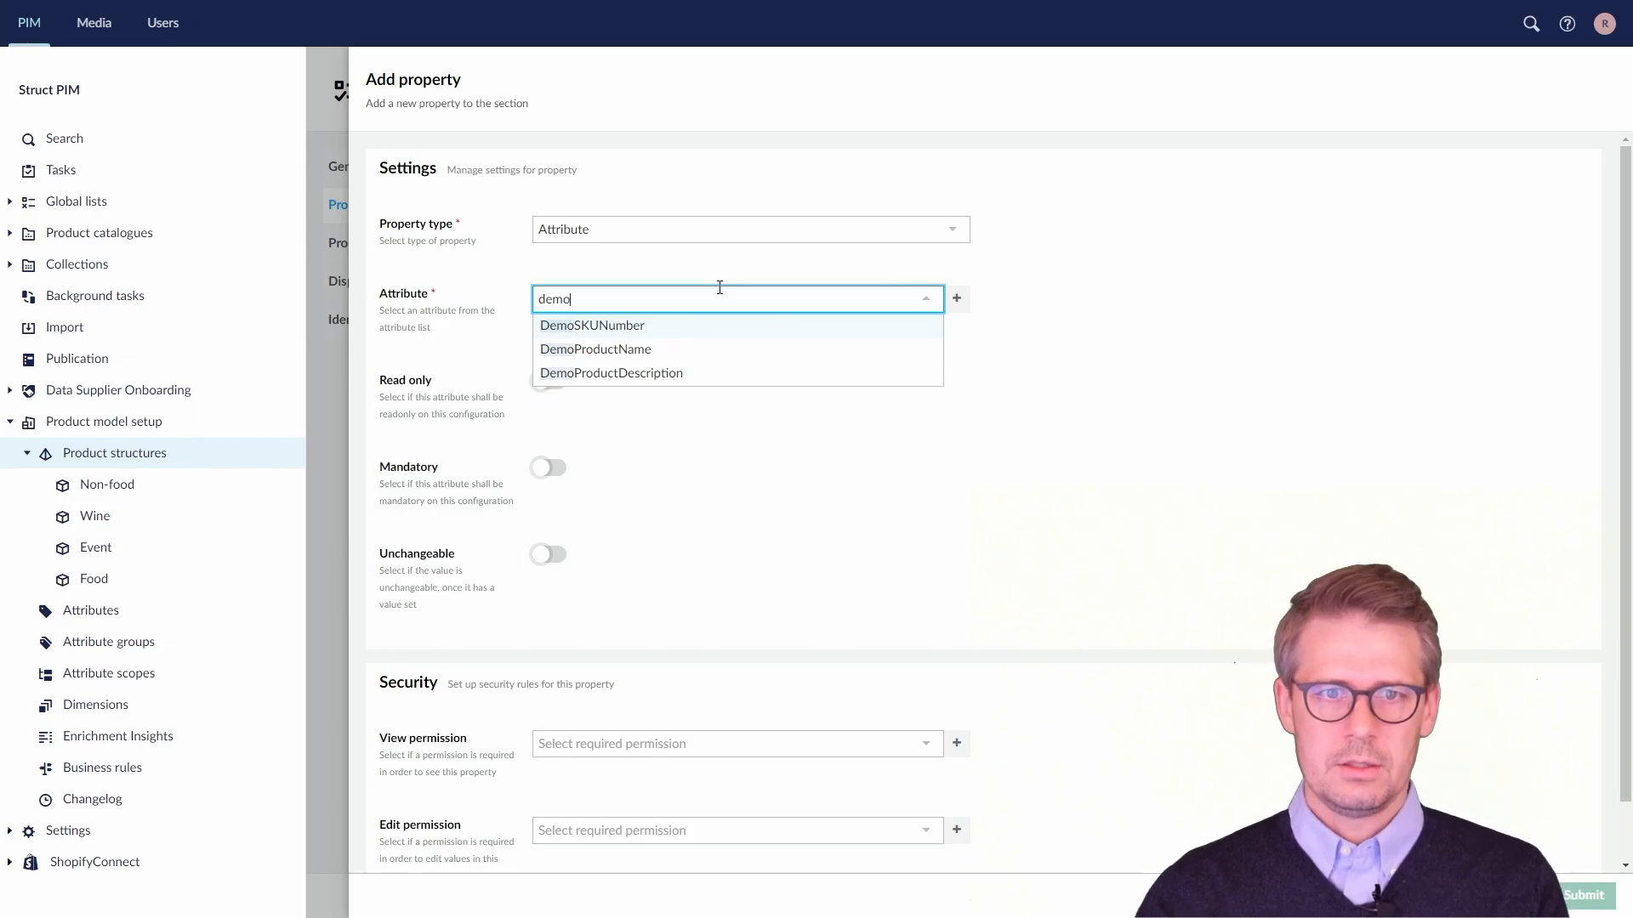
{"action": "left_click", "coordinate": [704, 346]}
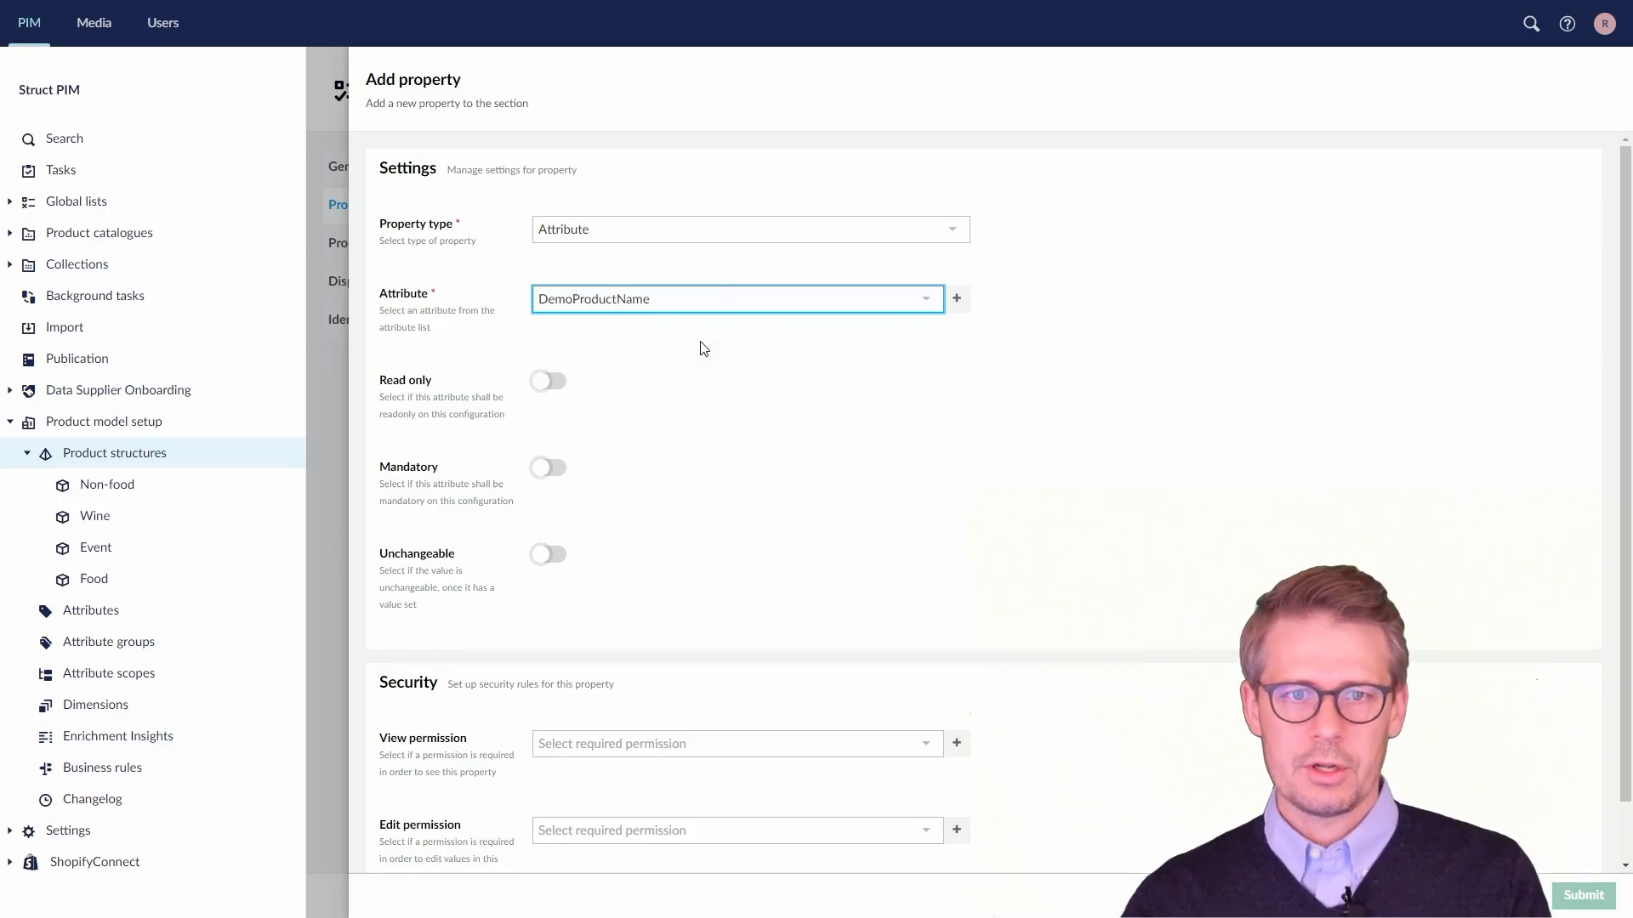
{"action": "left_click", "coordinate": [560, 473]}
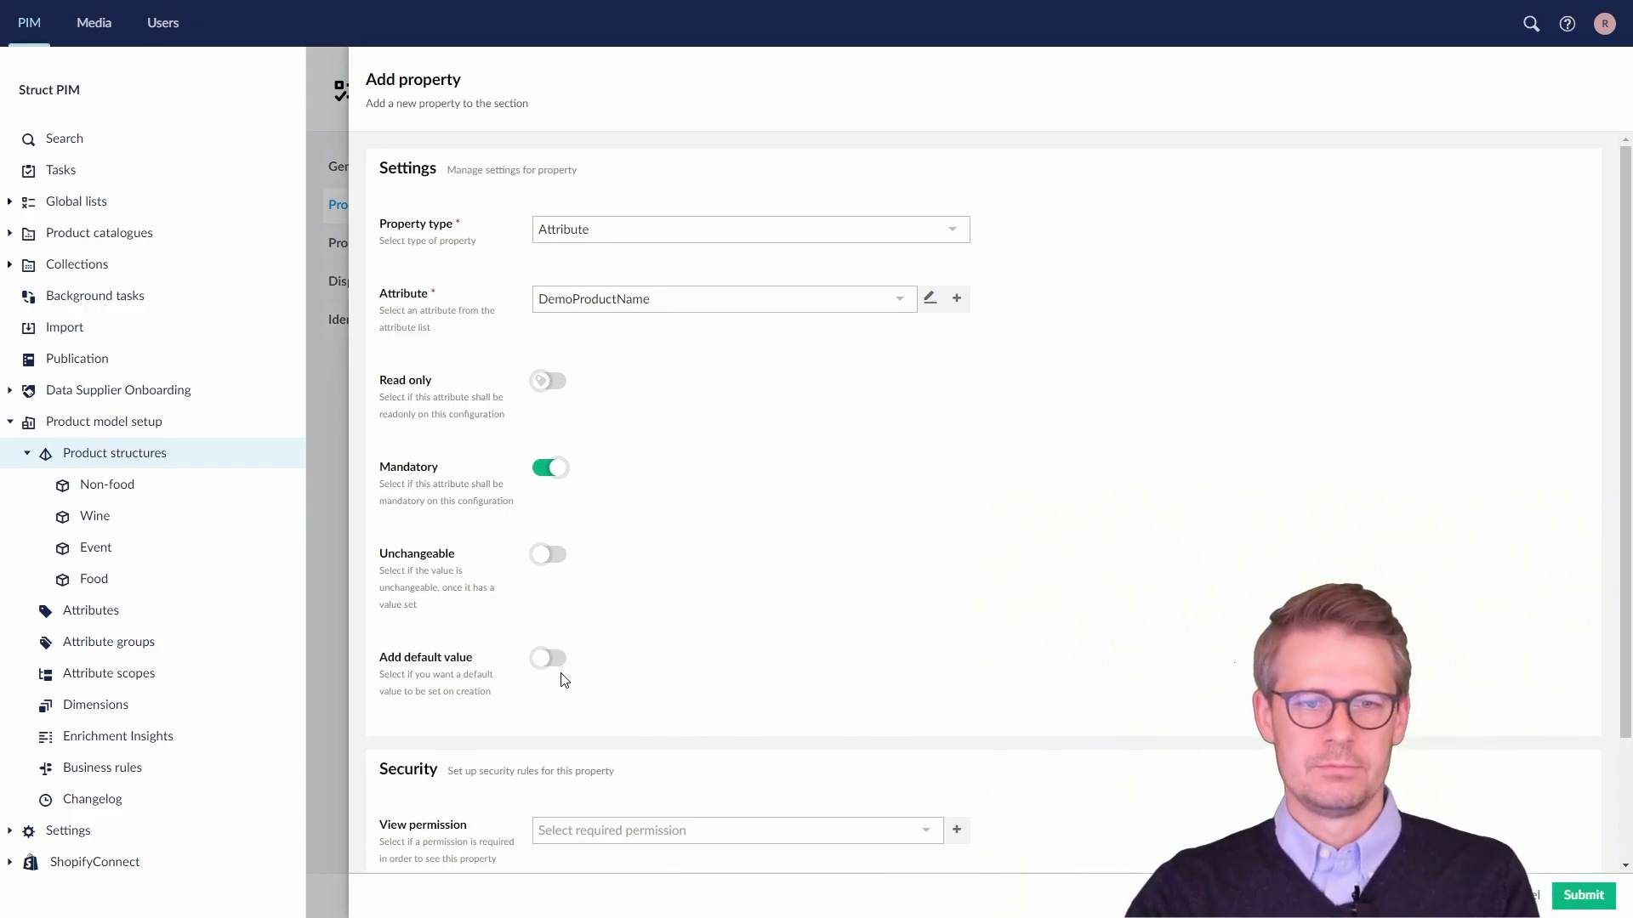
{"action": "scroll", "coordinate": [620, 656], "scroll_direction": "down", "scroll_amount": 2}
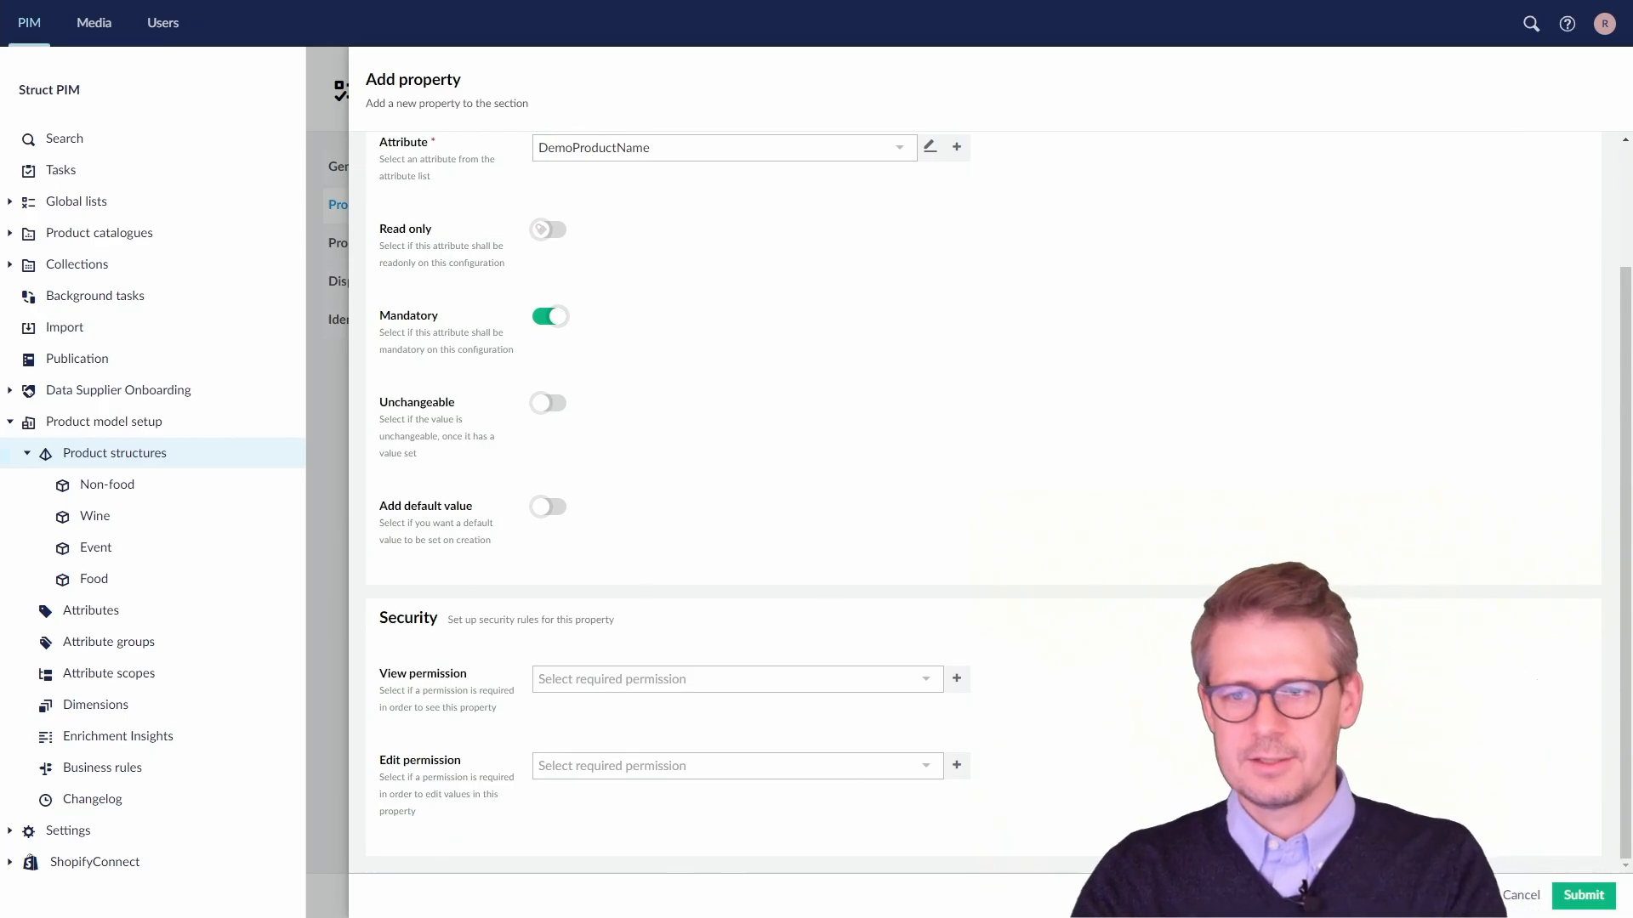
{"action": "left_click", "coordinate": [1584, 900]}
Step: Add the DemoProductDescription attribute as a property of the Basic Information section, leaving all its options off
{"action": "left_click", "coordinate": [1067, 561]}
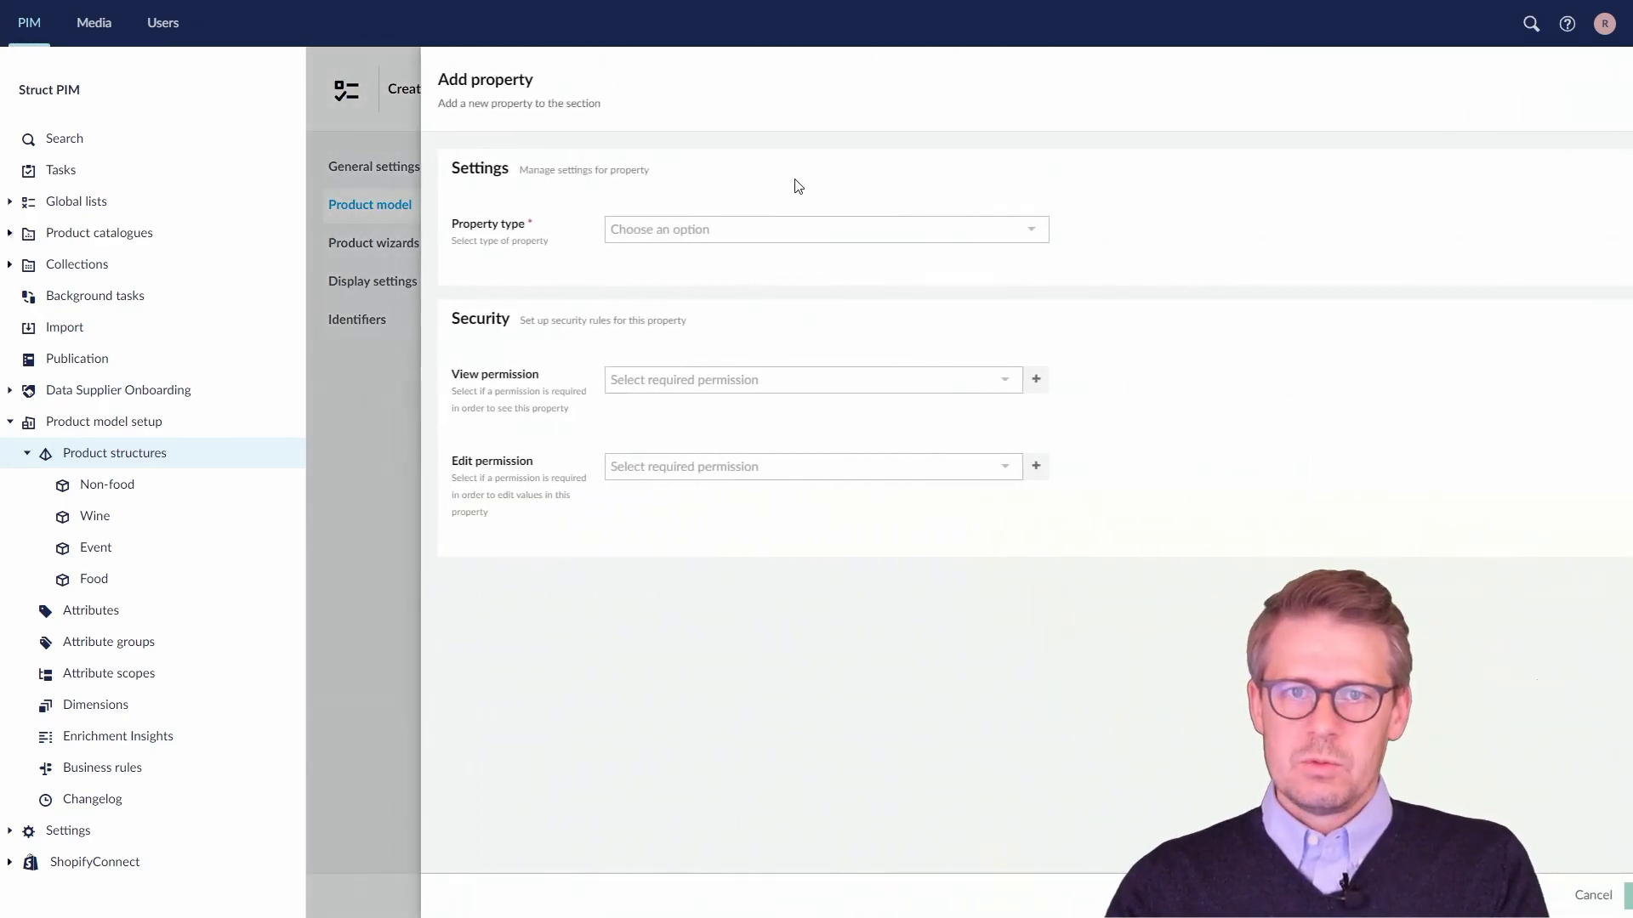
{"action": "left_click", "coordinate": [766, 229]}
{"action": "left_click", "coordinate": [747, 255]}
{"action": "left_click", "coordinate": [726, 299]}
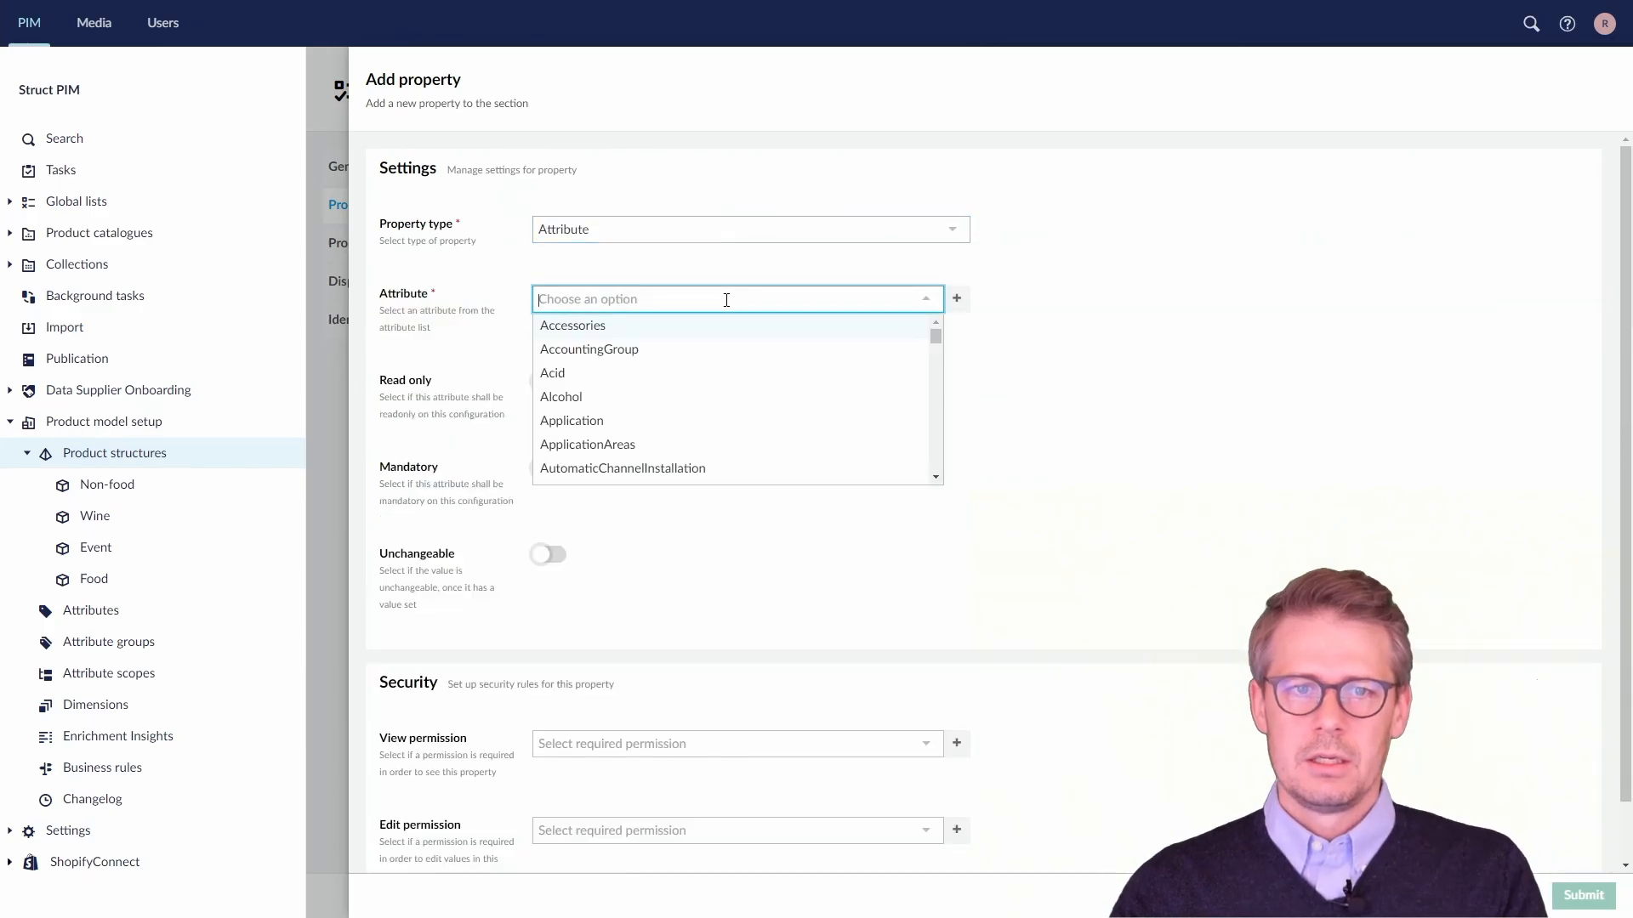
{"action": "type", "text": "produc"}
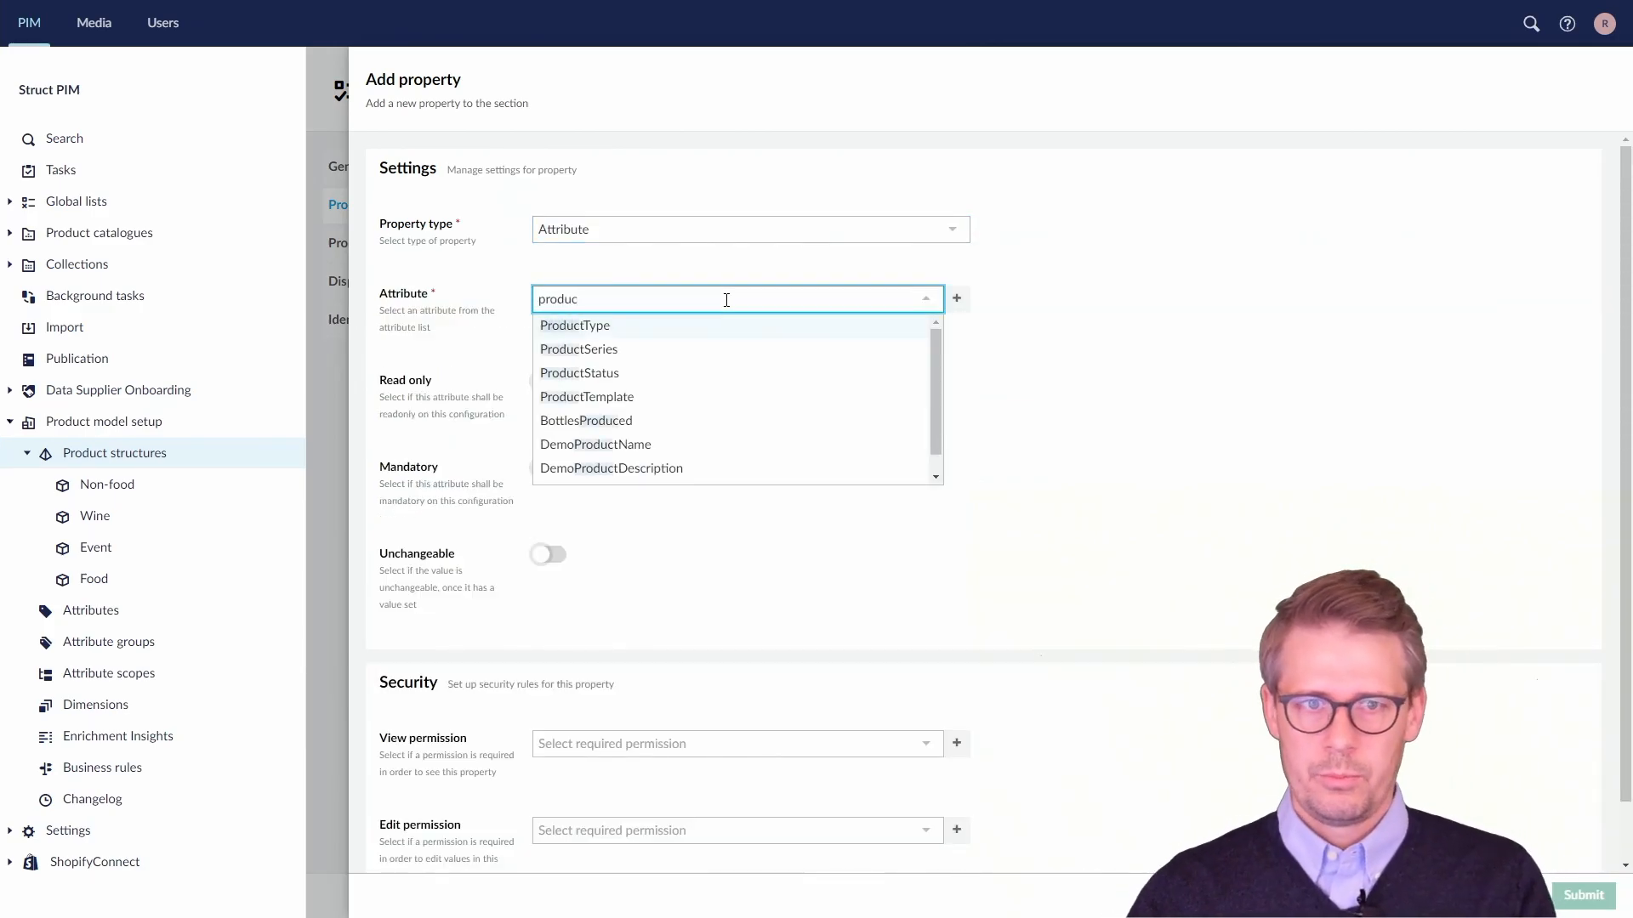
{"action": "key", "text": "ctrl+a"}
{"action": "type", "text": "demo"}
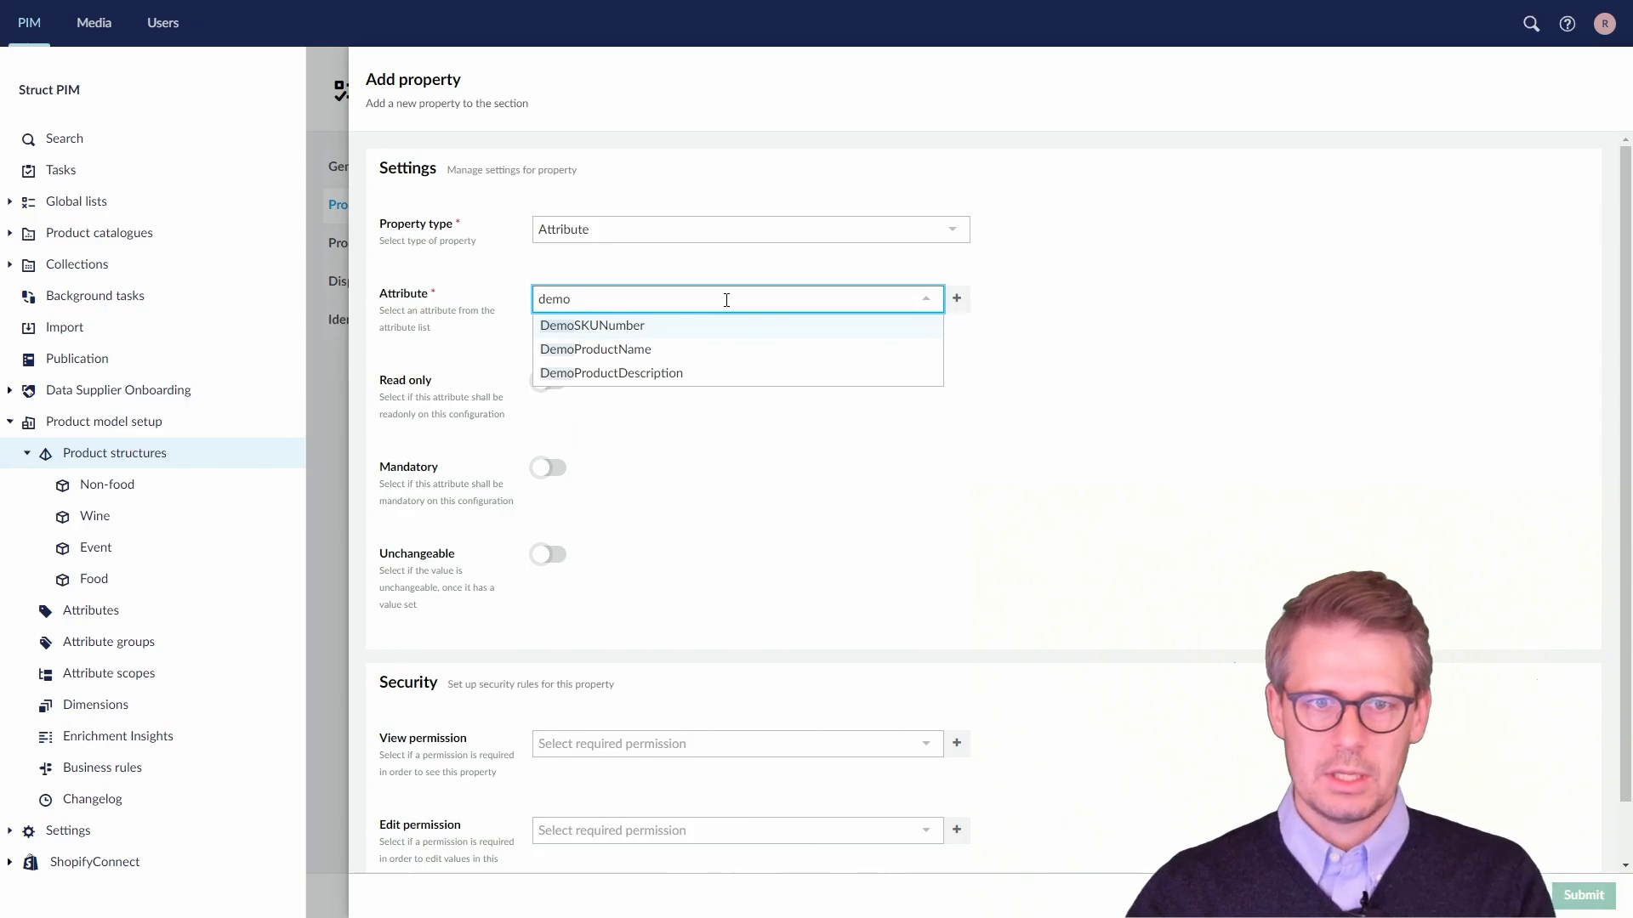
{"action": "left_click", "coordinate": [679, 374]}
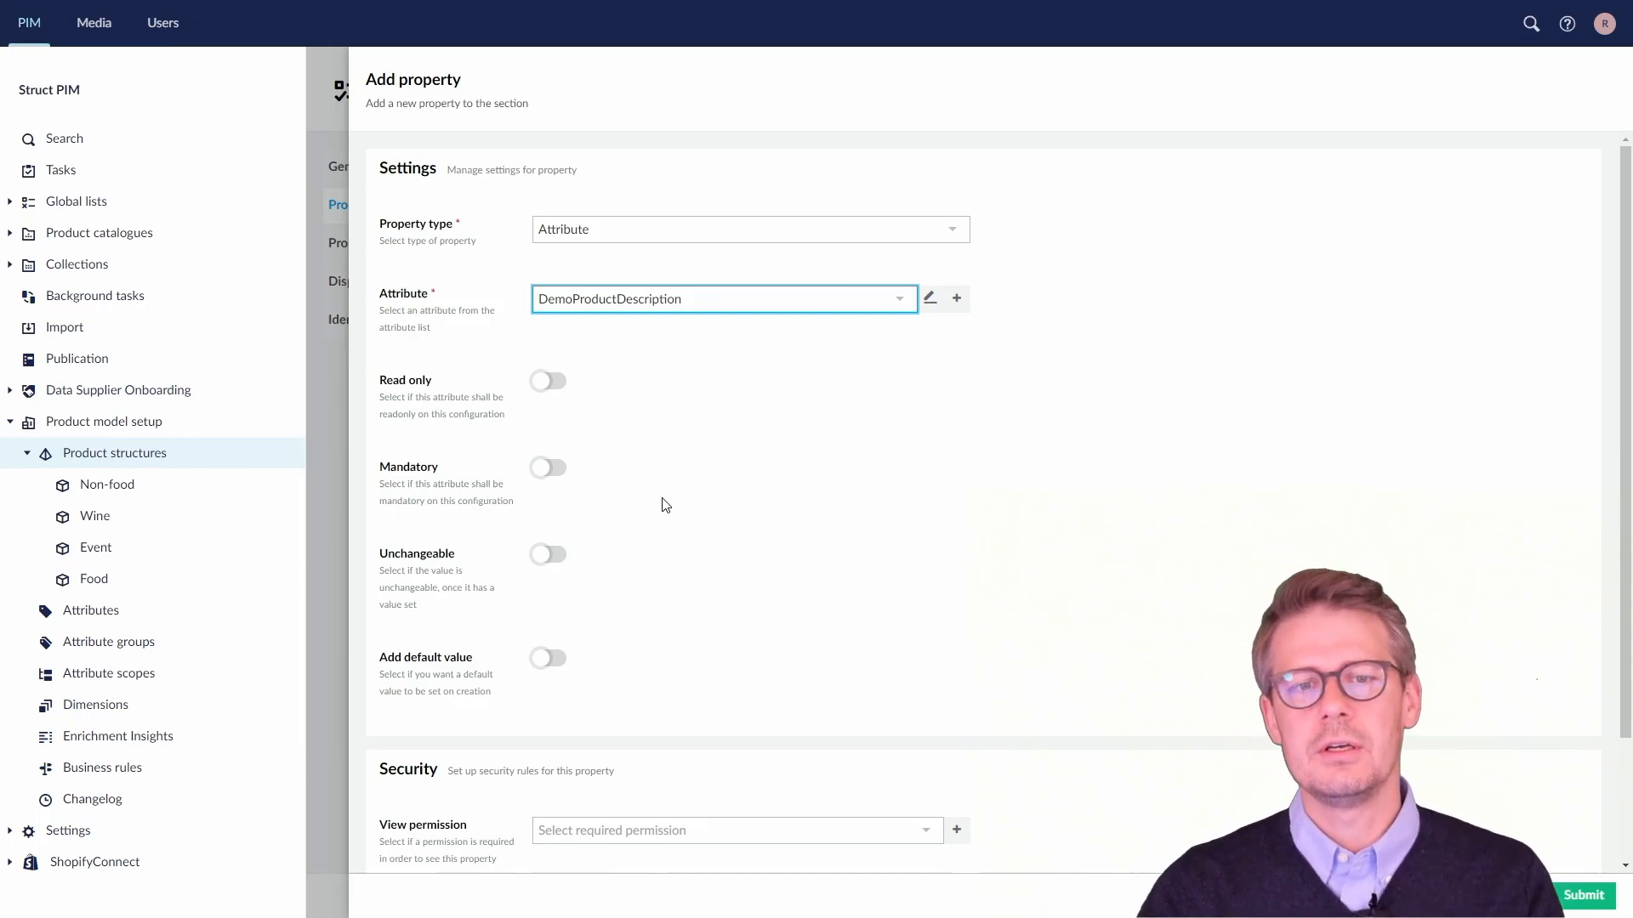
{"action": "left_click", "coordinate": [1583, 895]}
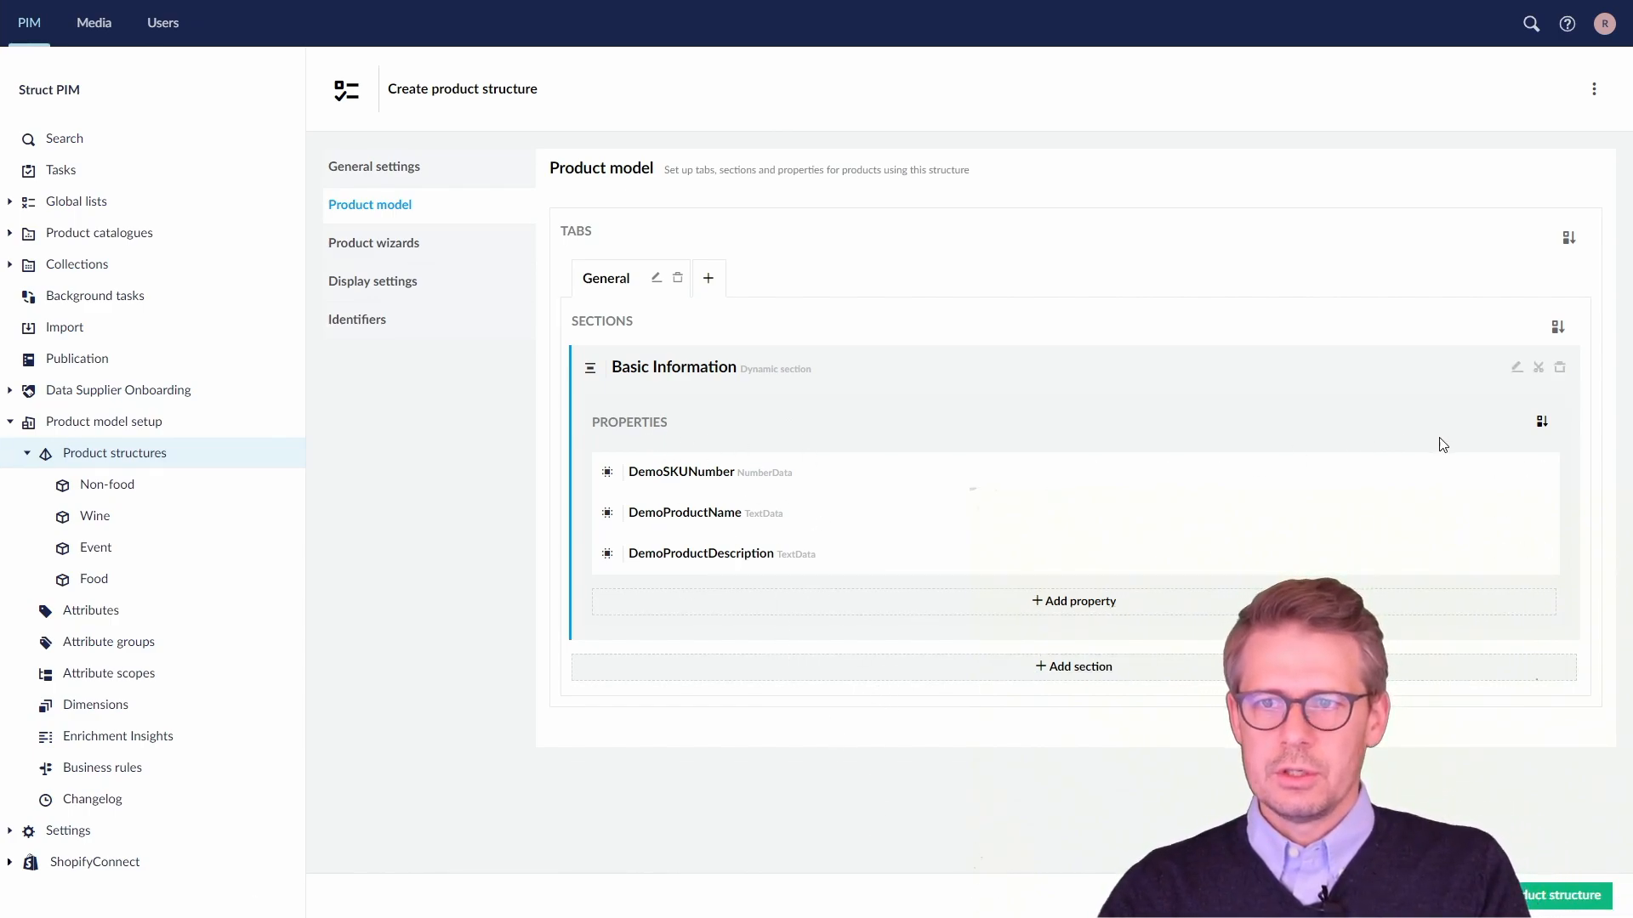
Step: Try reordering the Basic Information properties by moving DemoProductDescription to the first place, and leave sorting mode
{"action": "left_click", "coordinate": [1544, 422]}
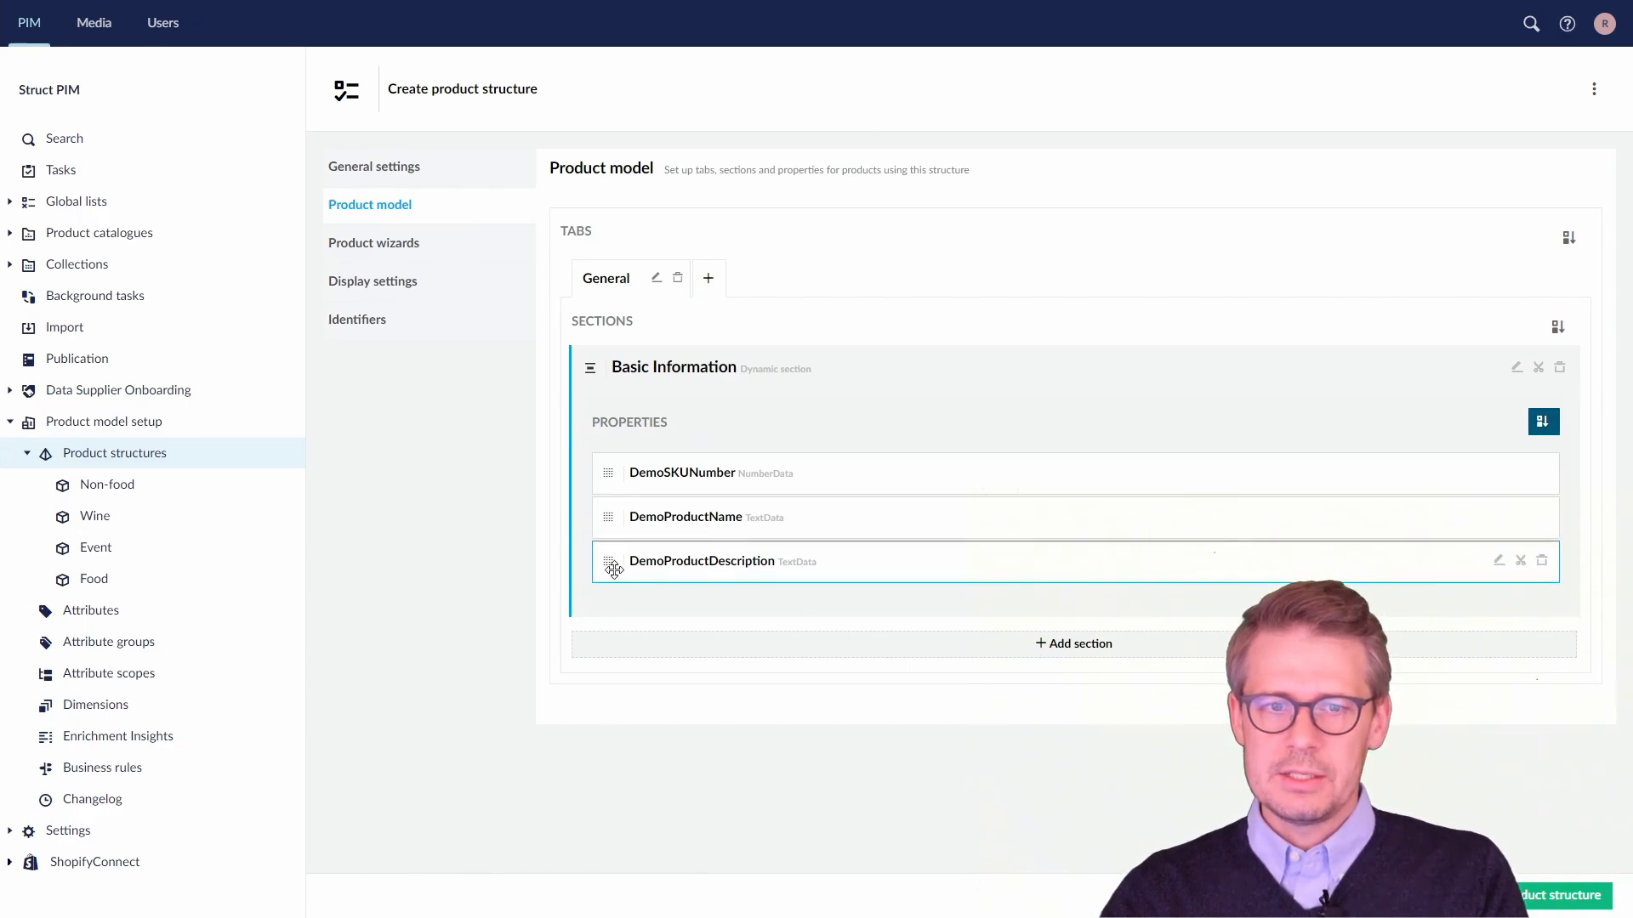
{"action": "left_click_drag", "start_coordinate": [605, 560], "coordinate": [613, 473]}
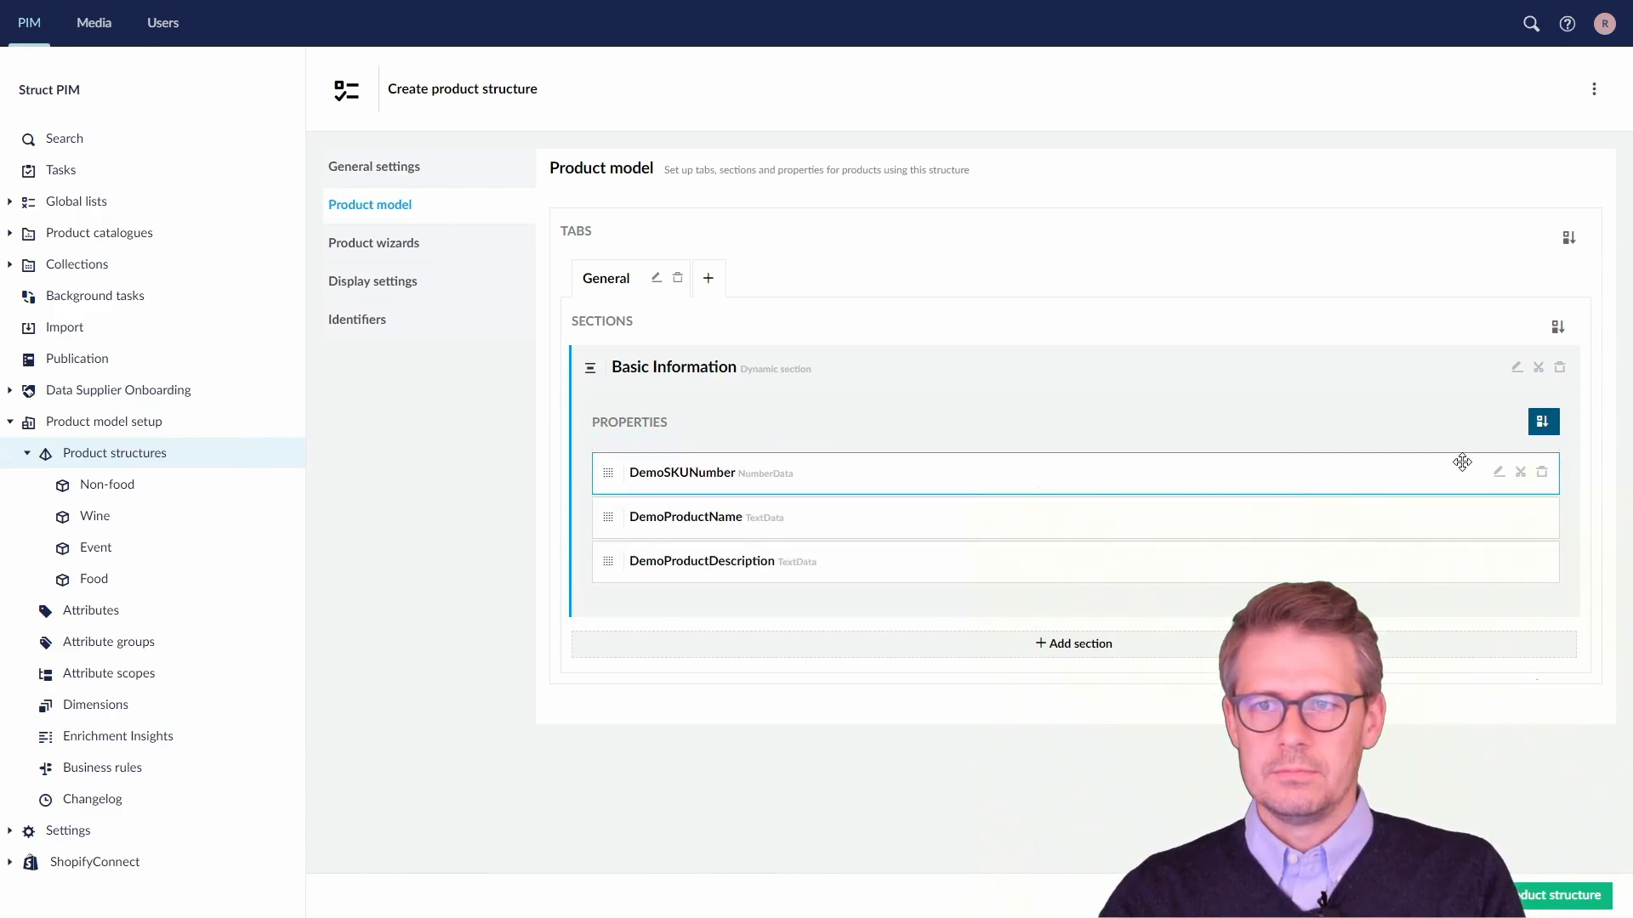
{"action": "left_click", "coordinate": [1541, 421]}
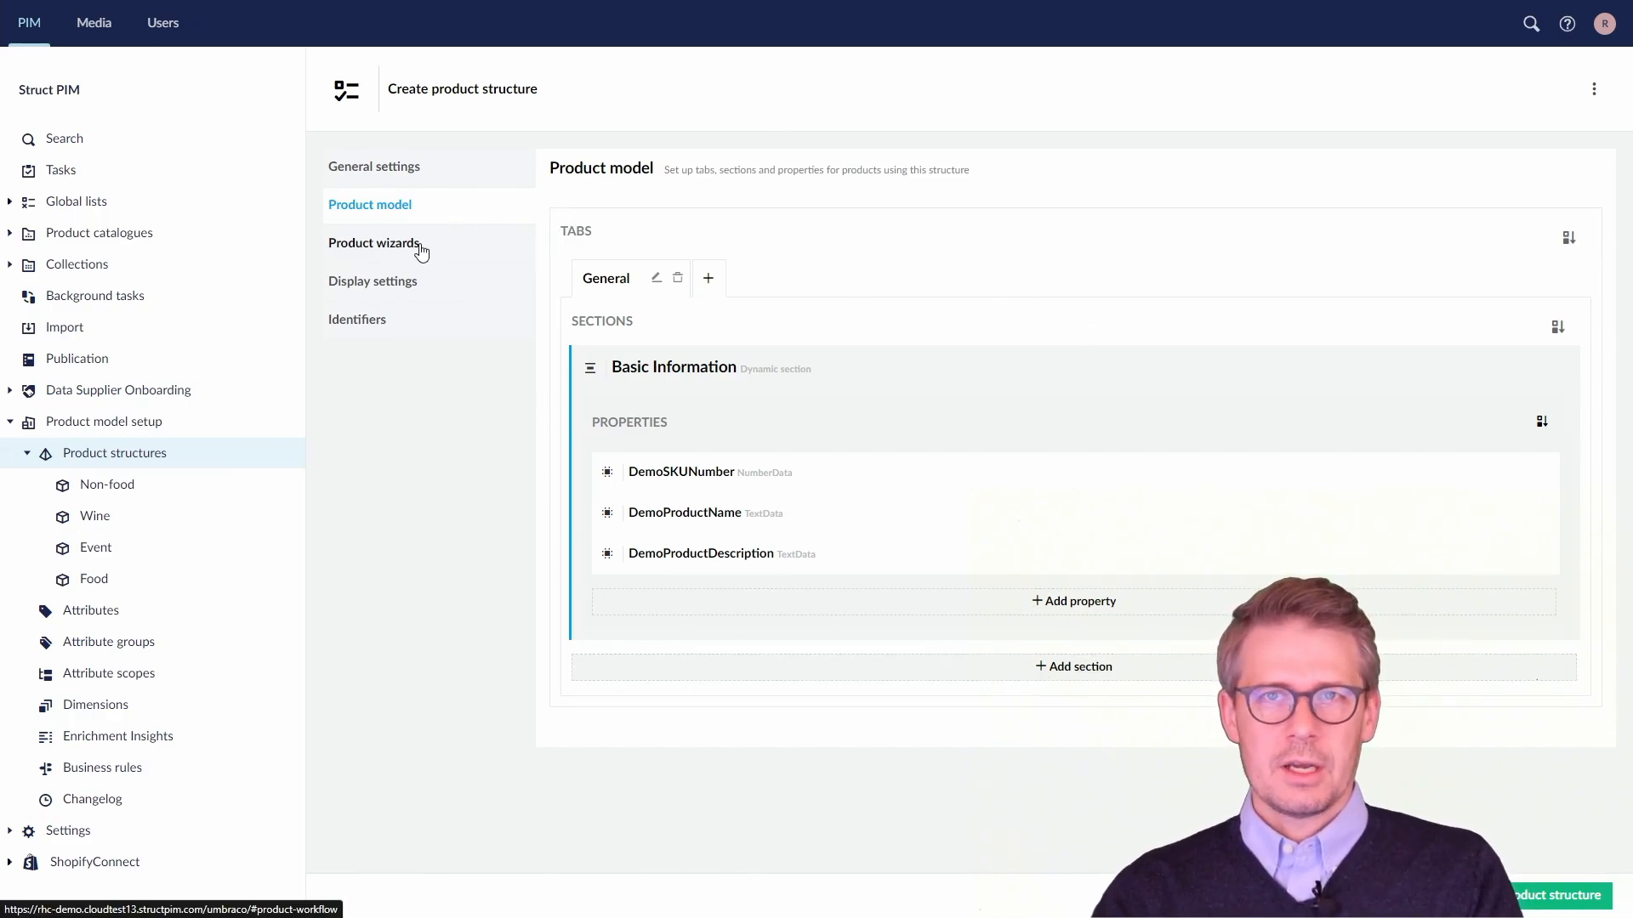
Step: Open the display settings of the new product structure, where the product display name is configured
{"action": "left_click", "coordinate": [357, 290]}
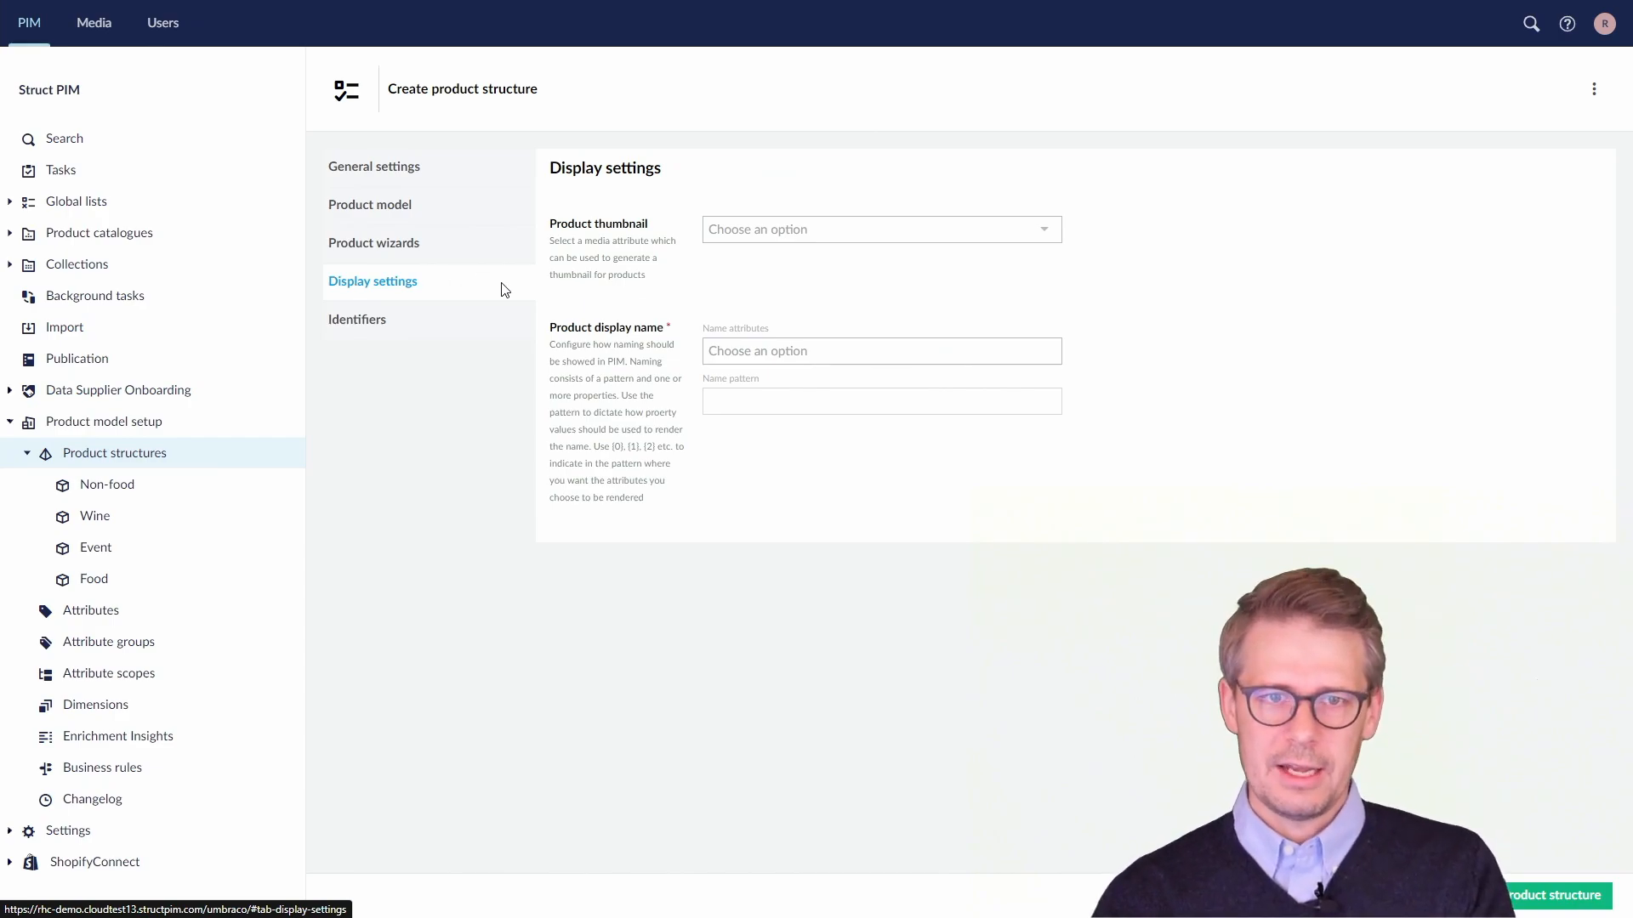
{"action": "left_click_drag", "start_coordinate": [678, 329], "coordinate": [664, 330]}
{"action": "left_click", "coordinate": [685, 350]}
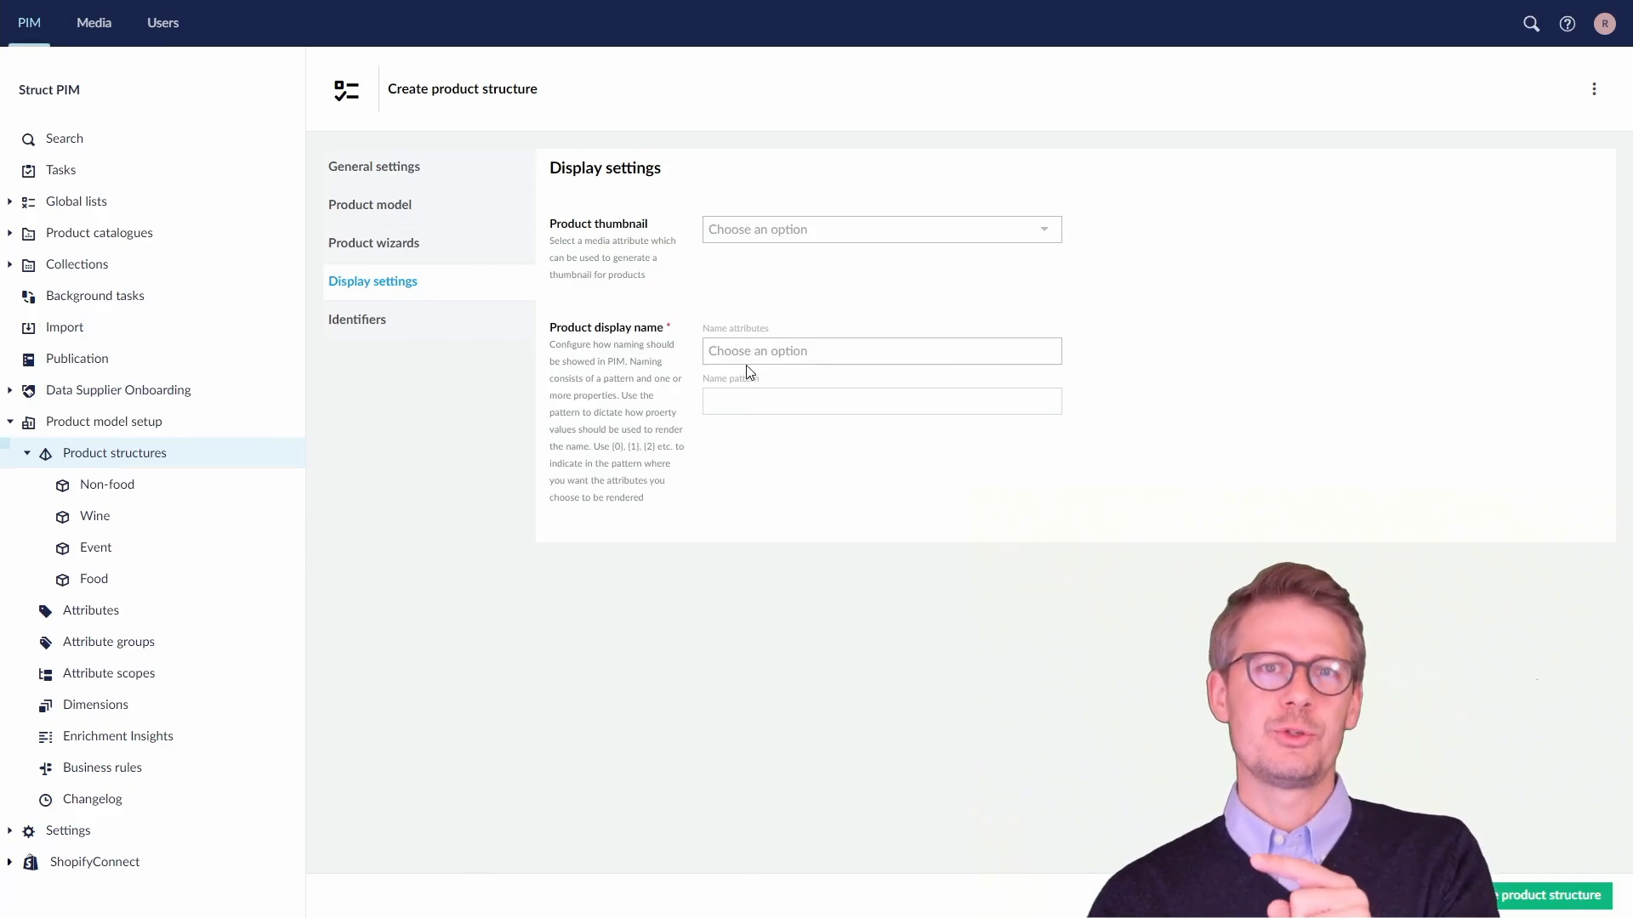
Step: Build the product display name from the attributes DemoSKUNumber and DemoProductName, in that order
{"action": "left_click", "coordinate": [372, 209]}
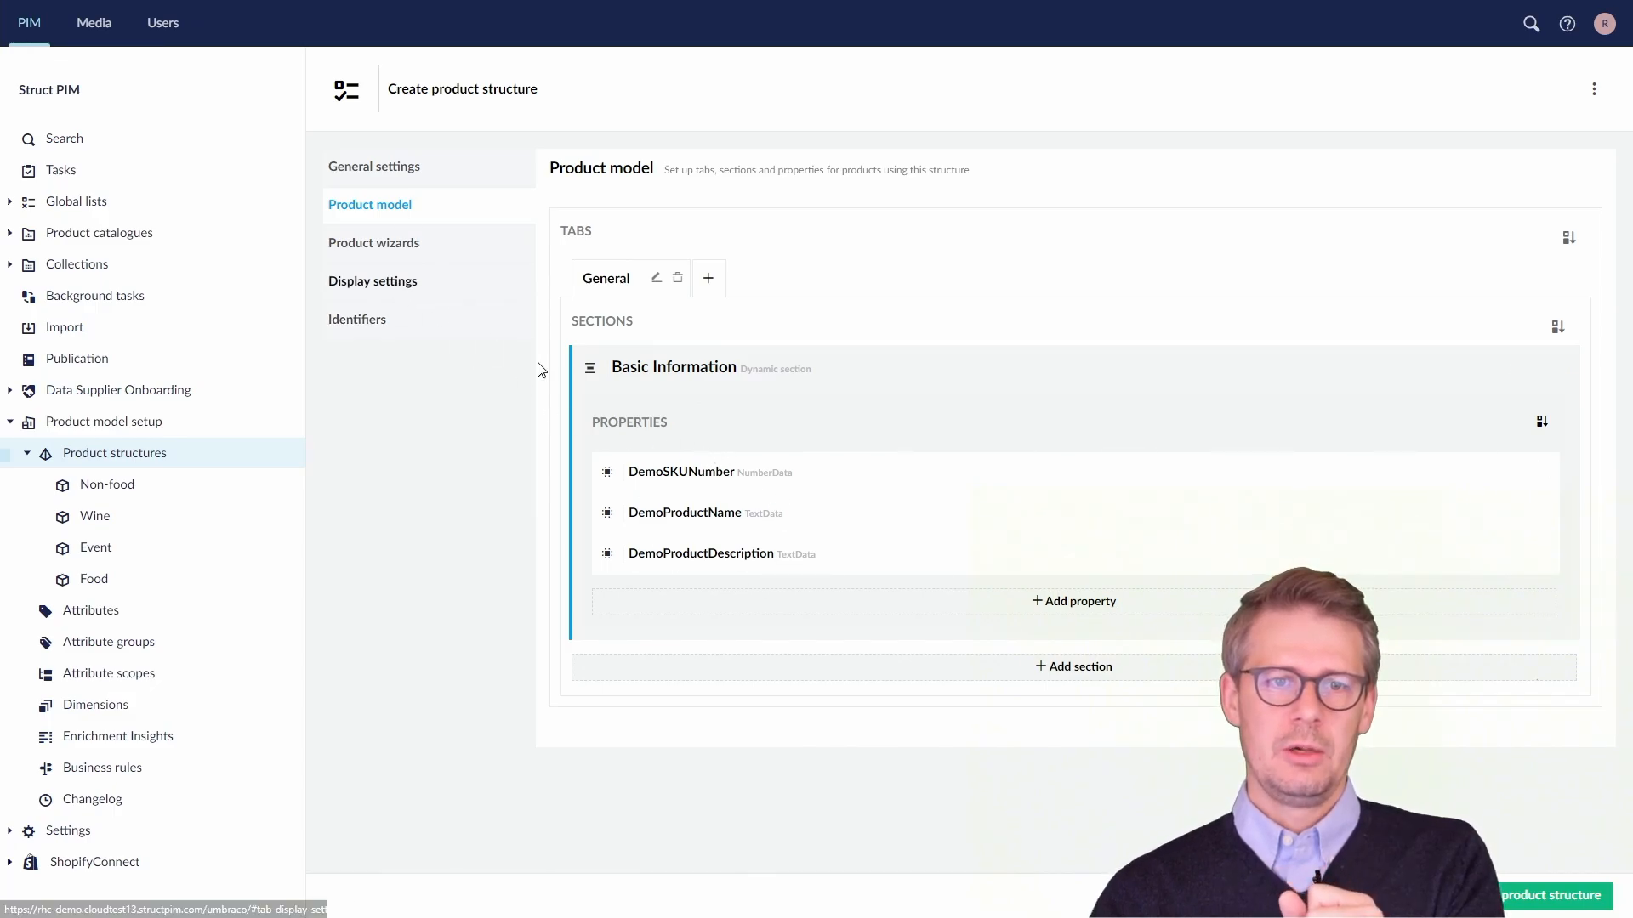
{"action": "left_click", "coordinate": [400, 284]}
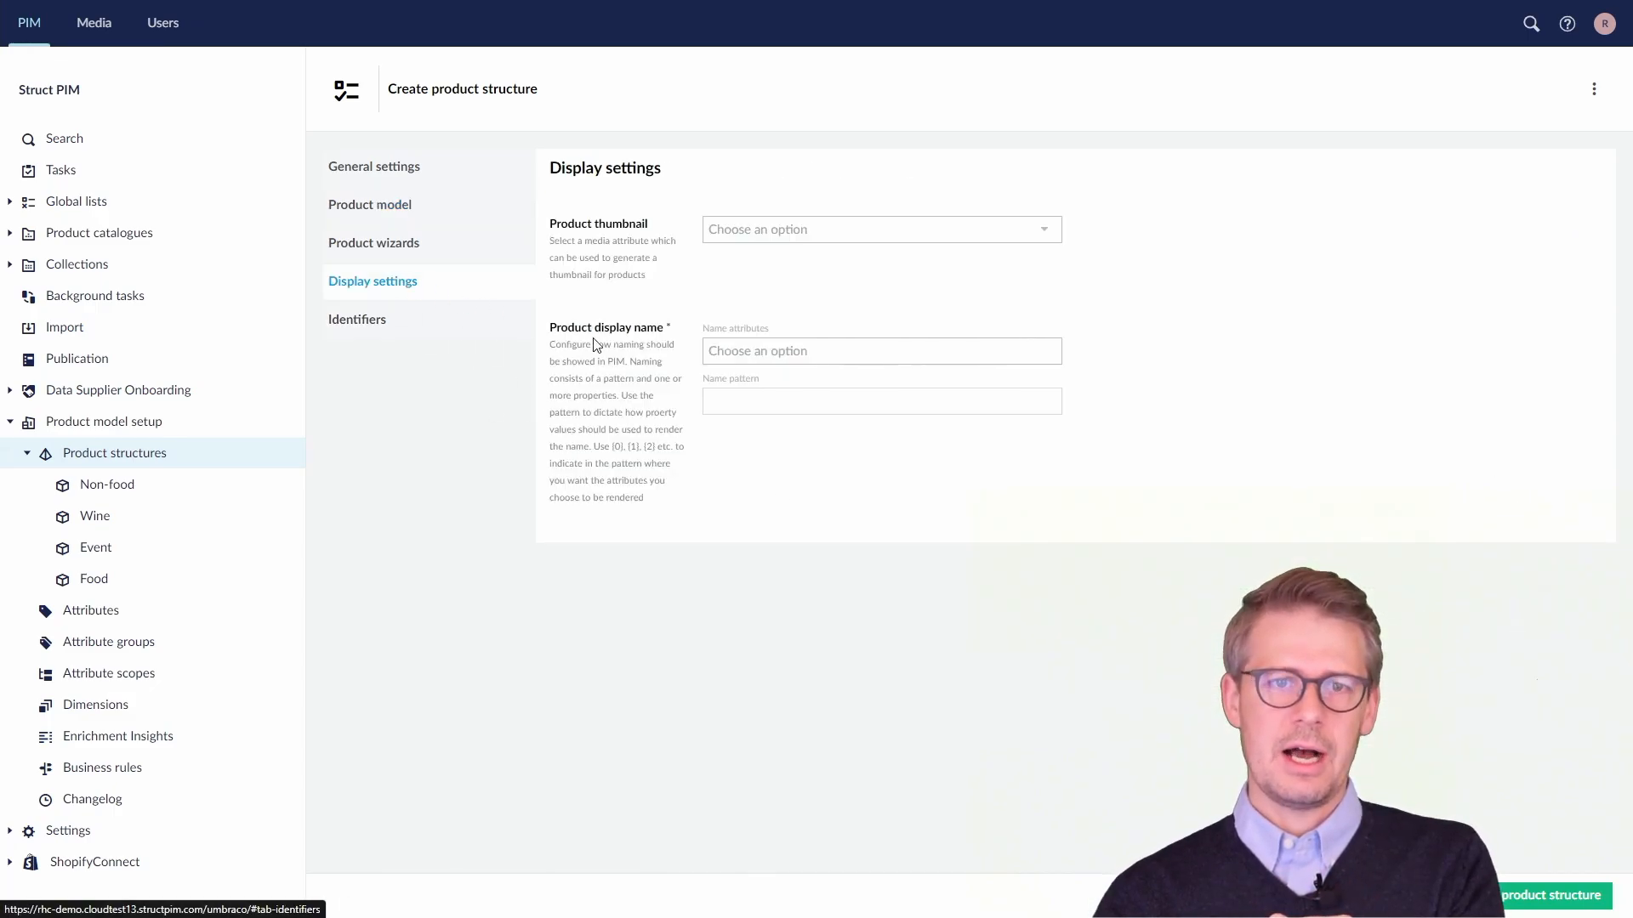
{"action": "left_click", "coordinate": [743, 349]}
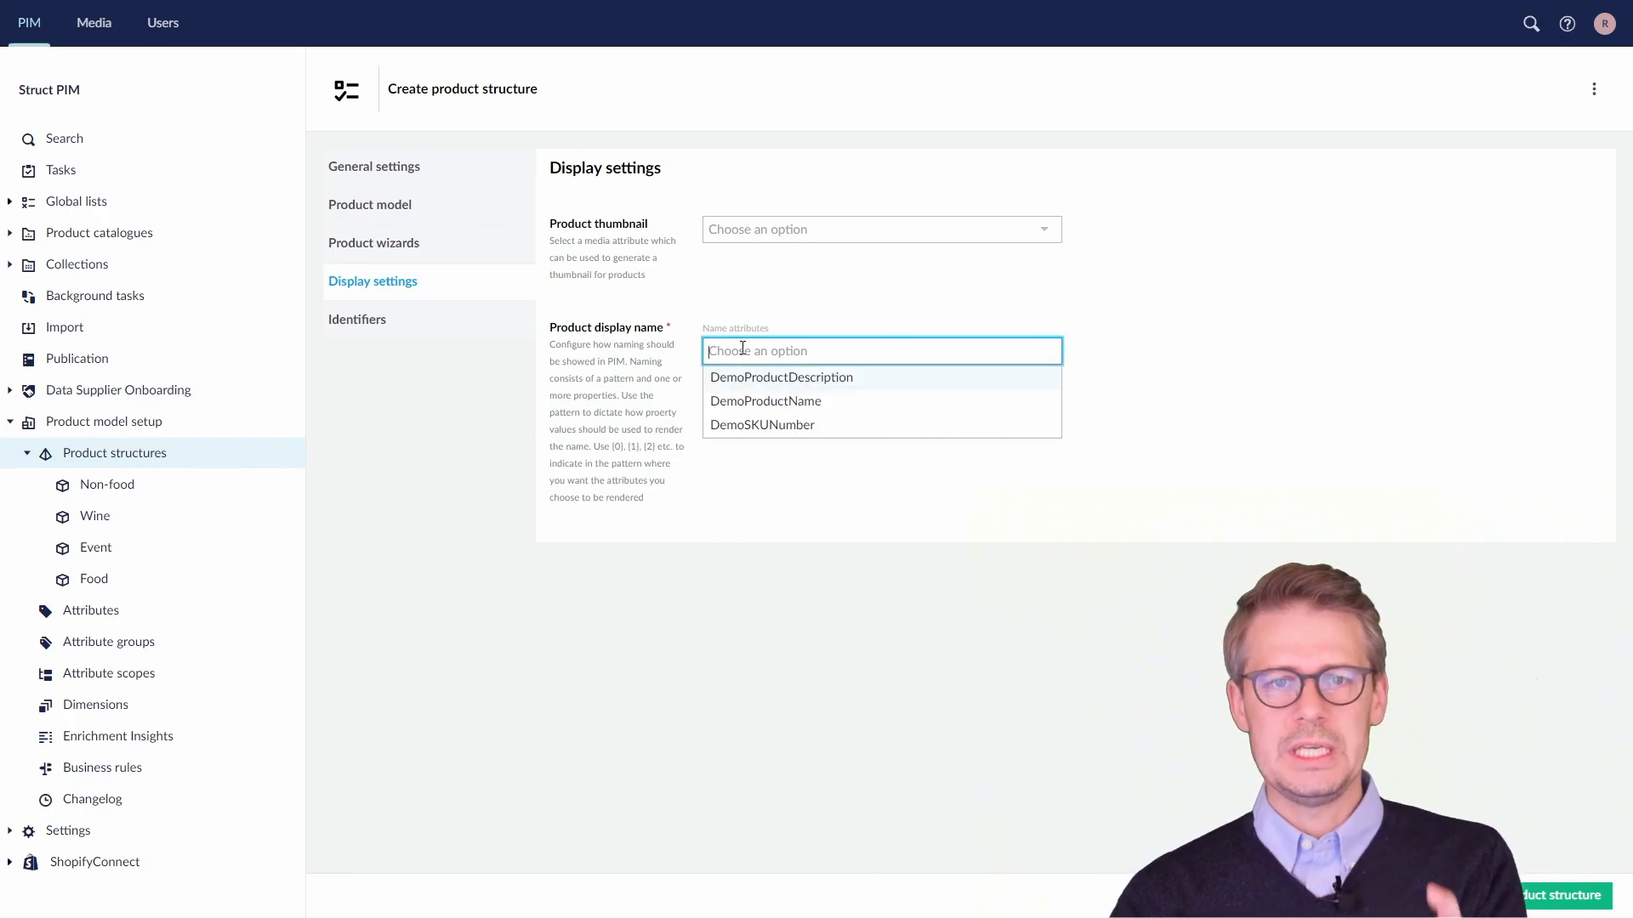
{"action": "left_click", "coordinate": [752, 434]}
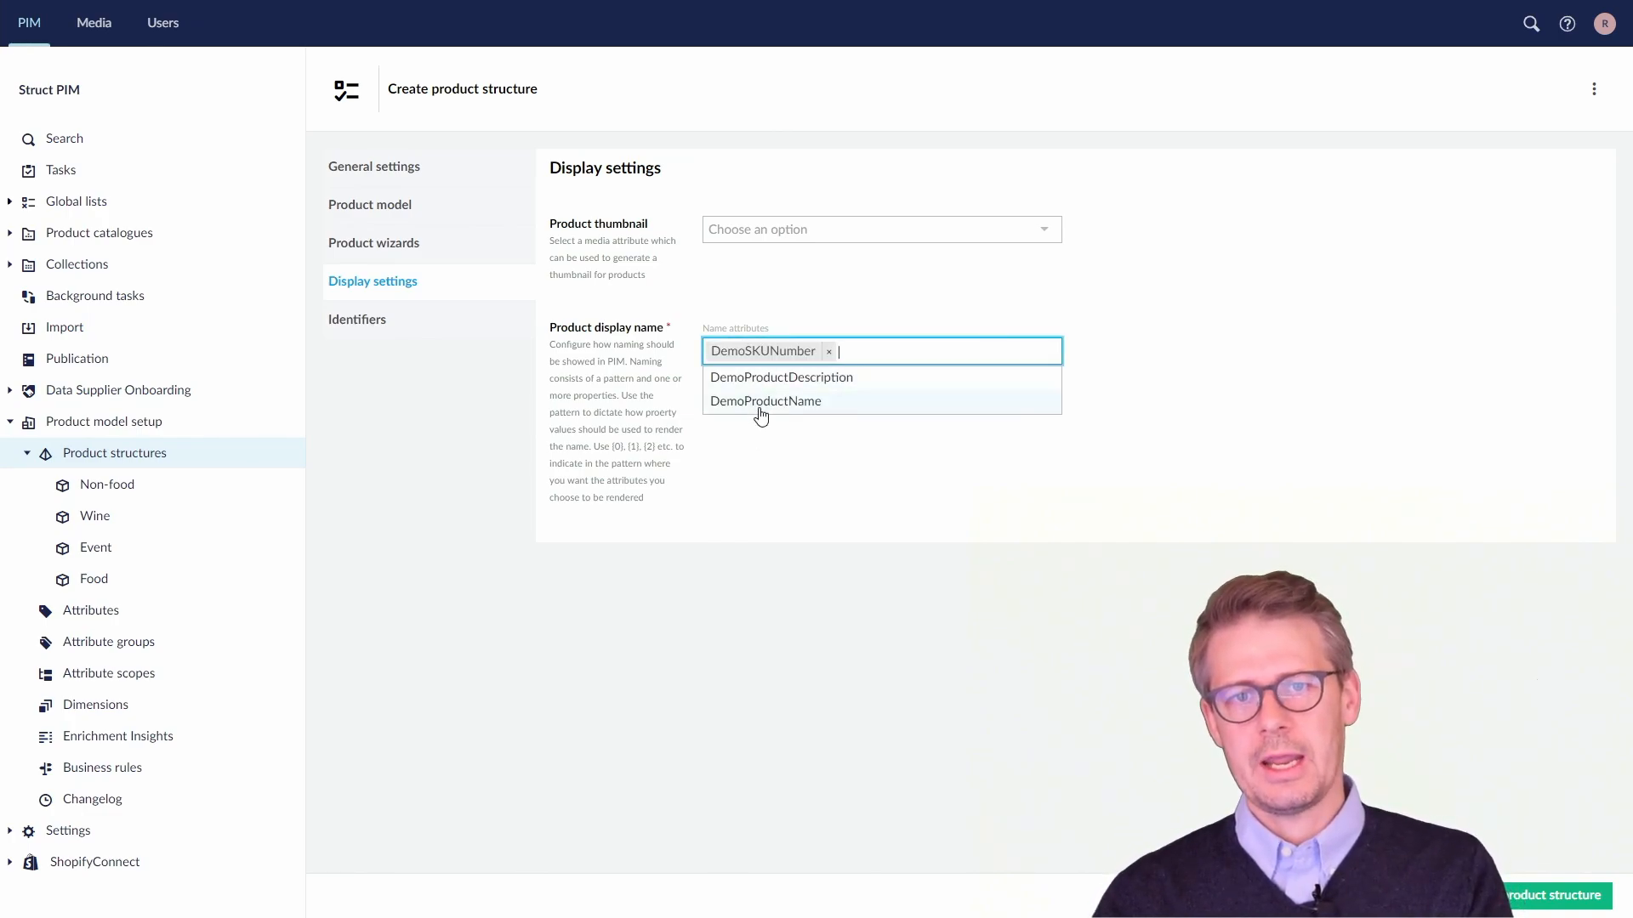
{"action": "left_click", "coordinate": [760, 407]}
{"action": "left_click", "coordinate": [771, 302]}
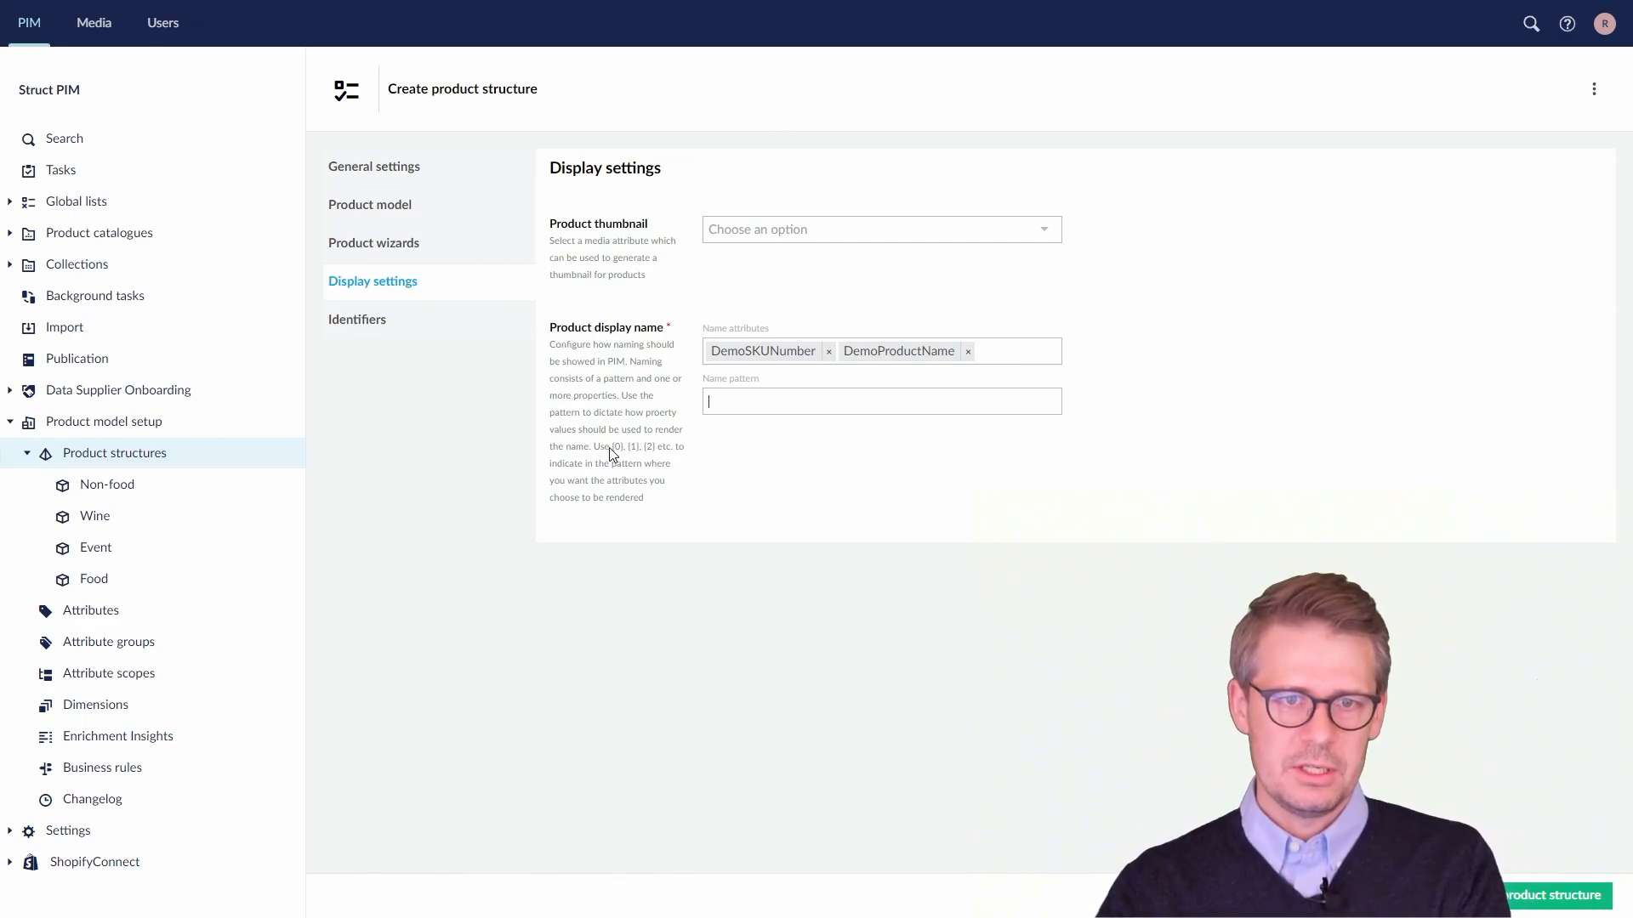
Step: Set the display name pattern to {0} - {1} and create the product structure
{"action": "left_click_drag", "start_coordinate": [610, 447], "coordinate": [634, 452]}
{"action": "left_click", "coordinate": [732, 400]}
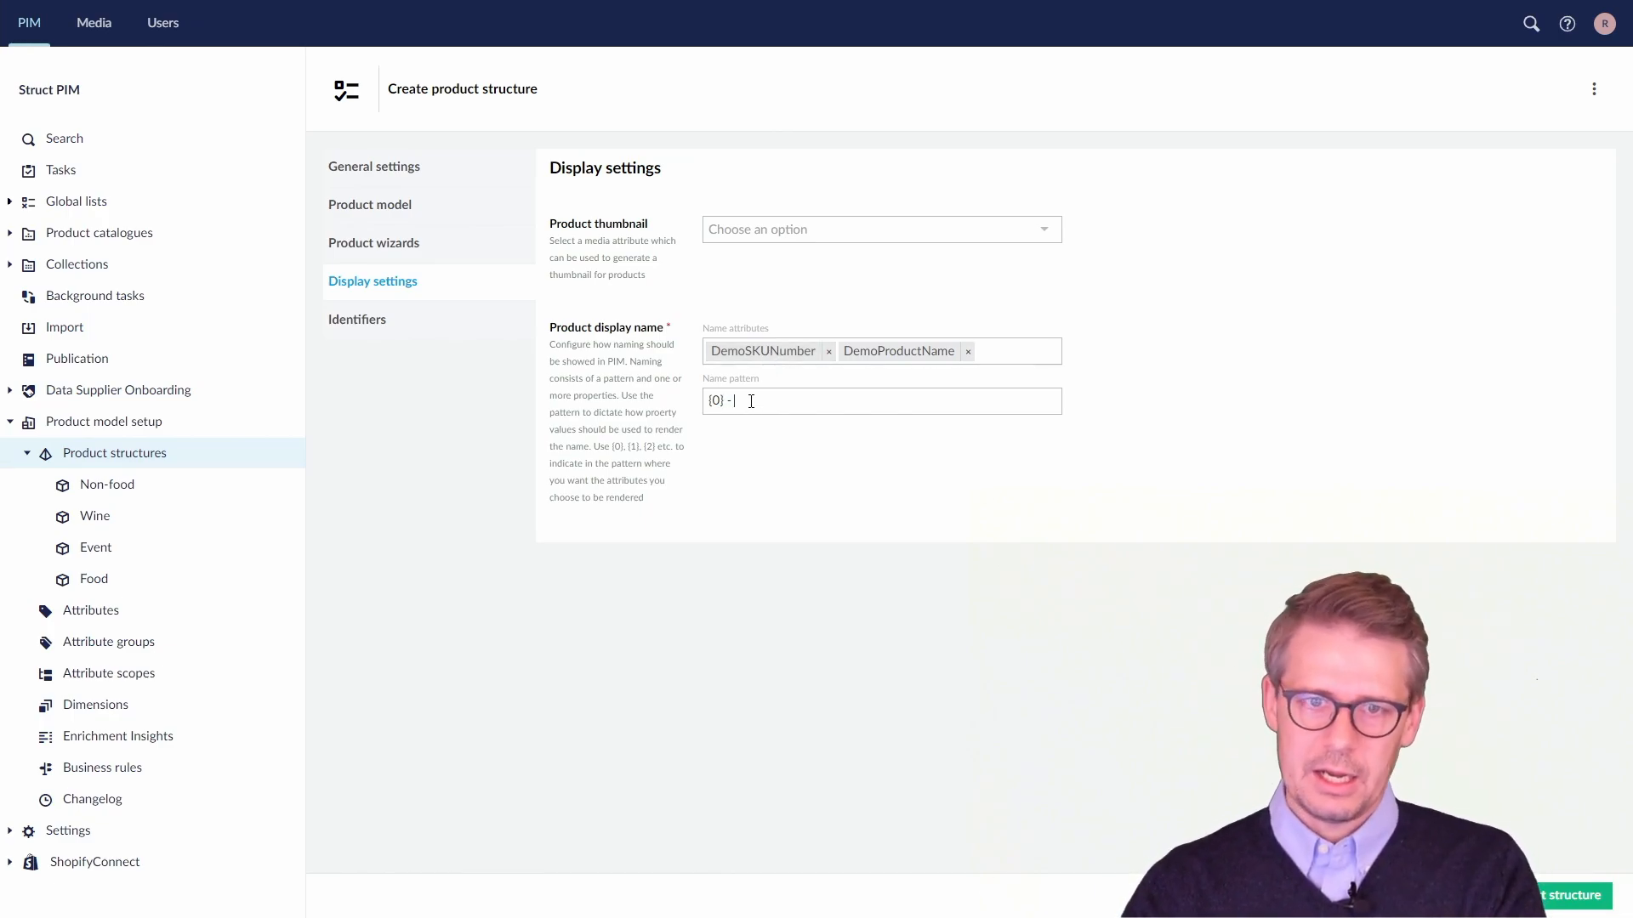
{"action": "type", "text": "{1"}
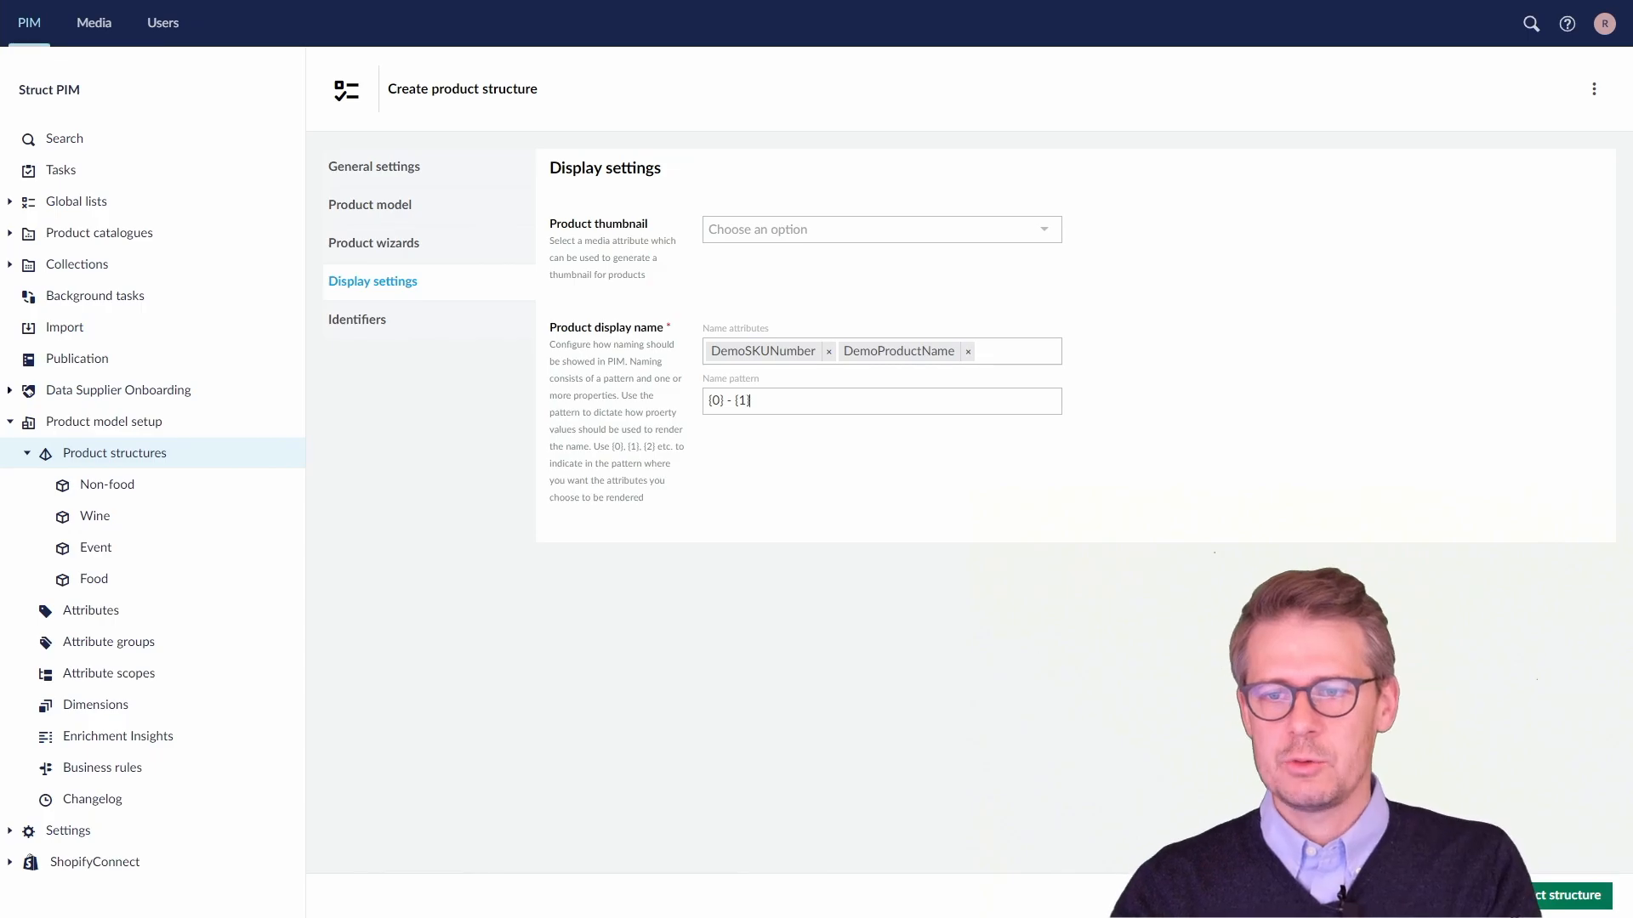
{"action": "left_click", "coordinate": [1569, 895]}
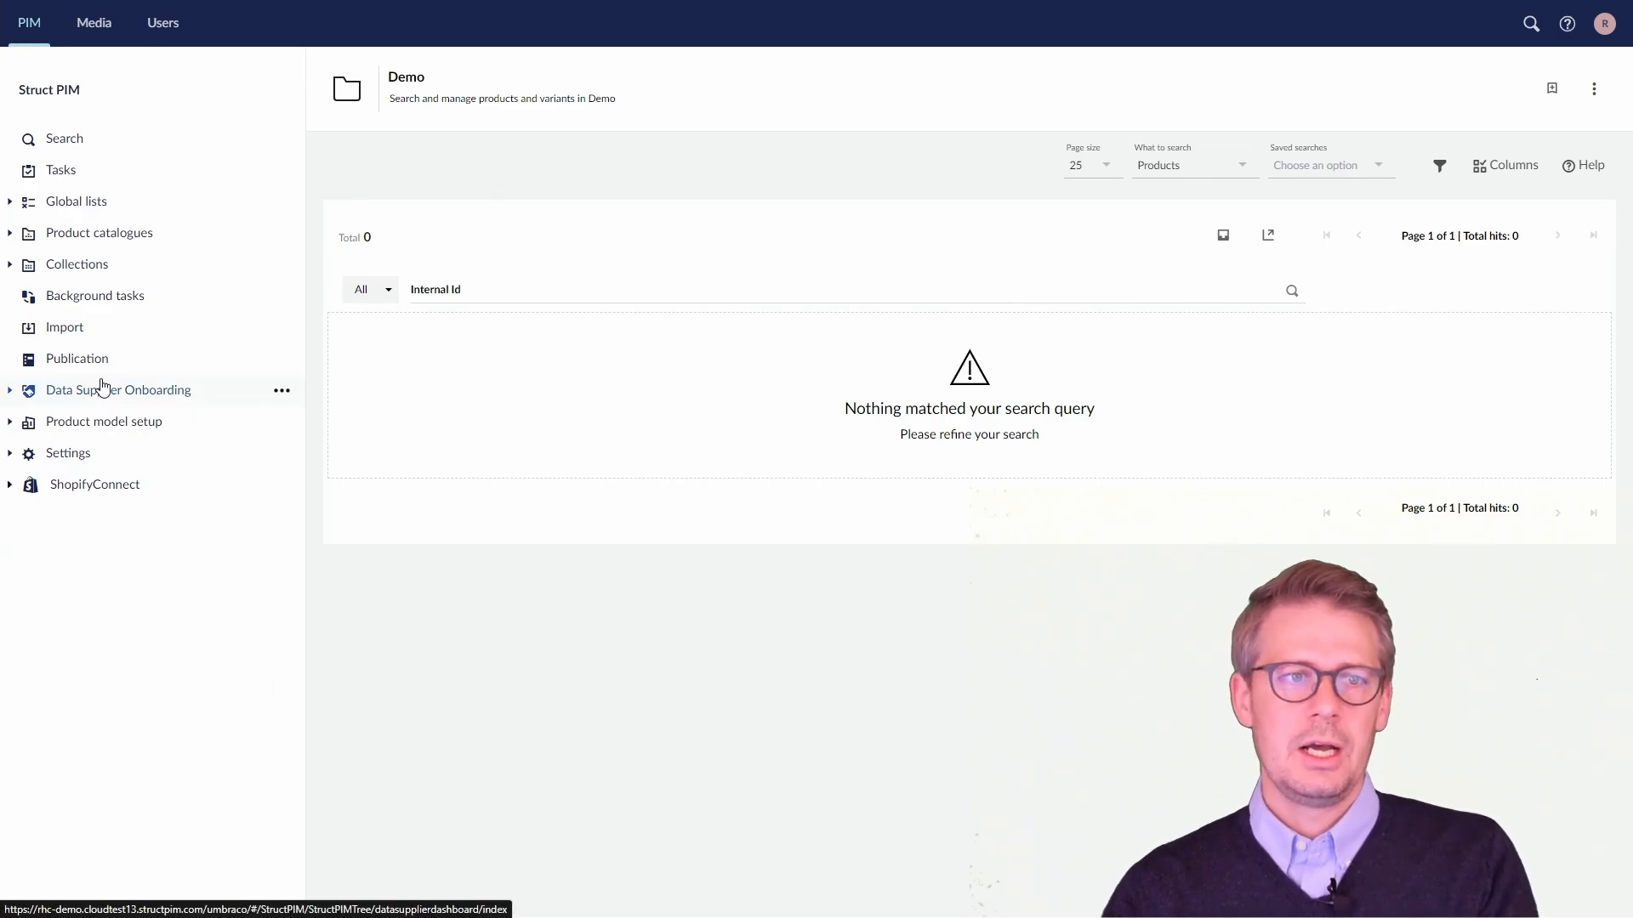
Step: Start creating a new product in the Demo category of Demo Catalogue, based on the Demo Product structure
{"action": "left_click", "coordinate": [12, 234]}
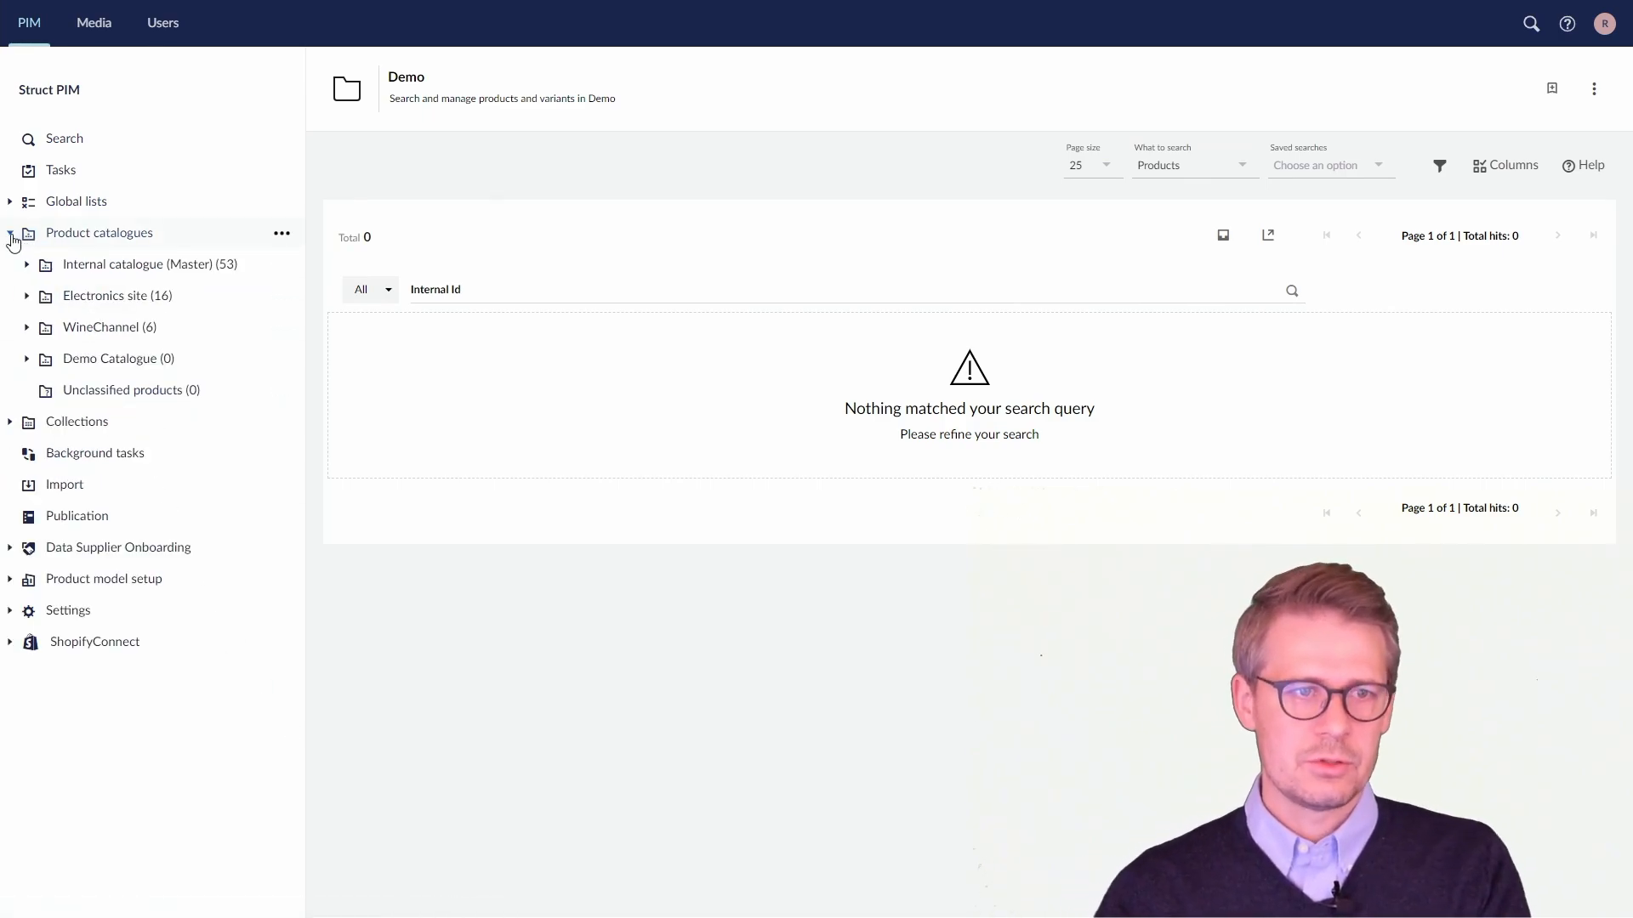
{"action": "left_click", "coordinate": [26, 359]}
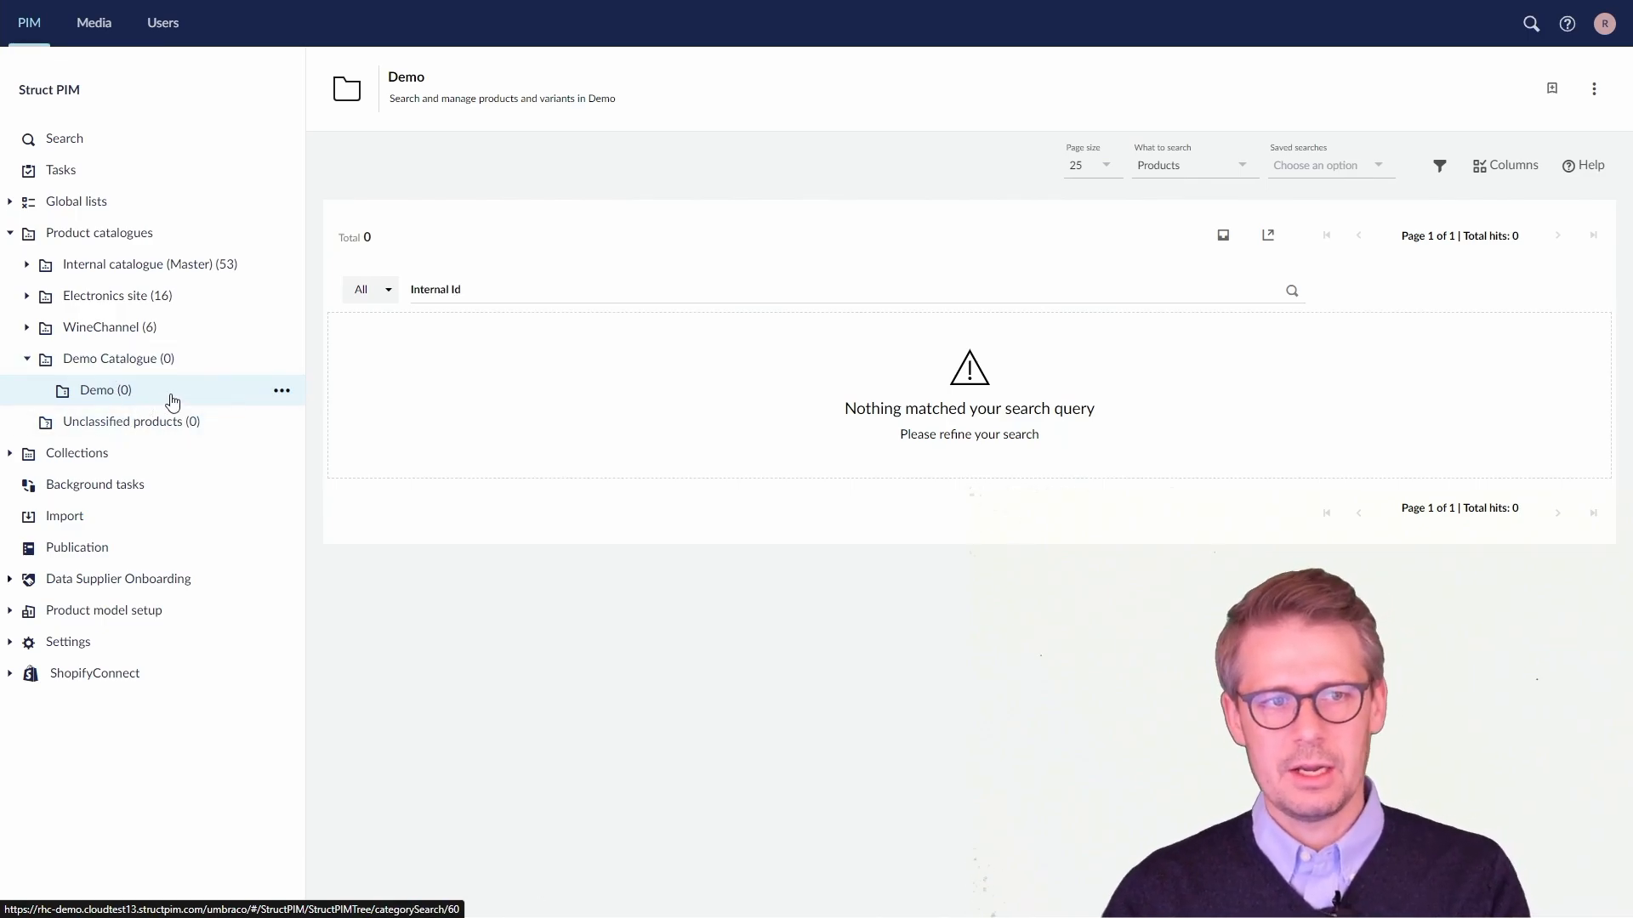
{"action": "left_click", "coordinate": [282, 392]}
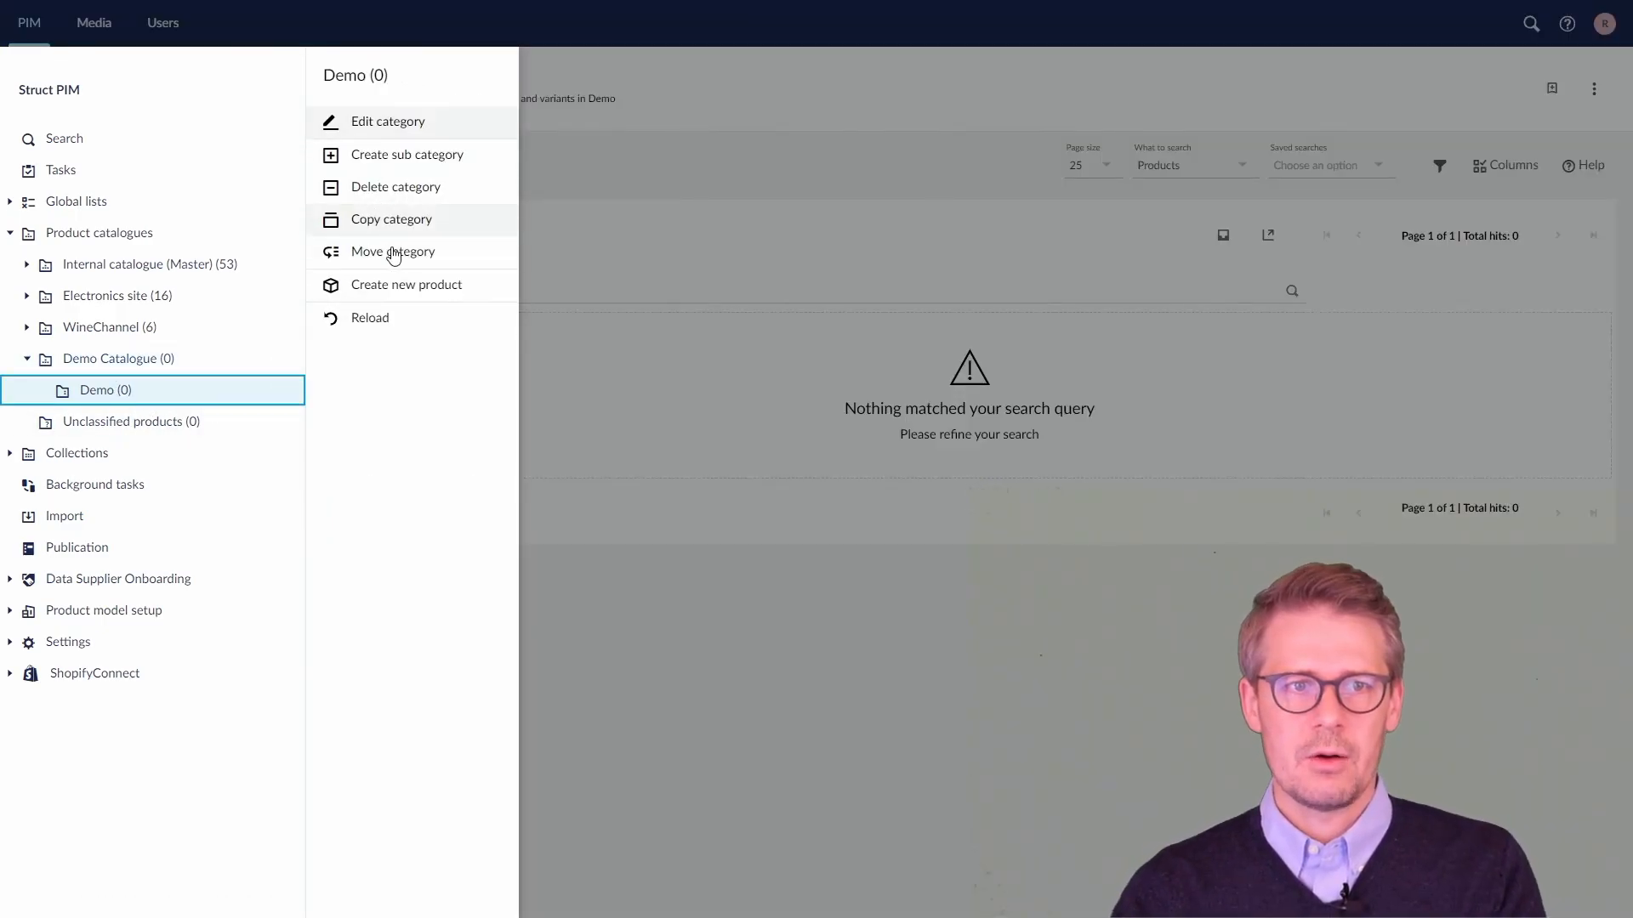
{"action": "left_click", "coordinate": [408, 286]}
{"action": "left_click", "coordinate": [481, 149]}
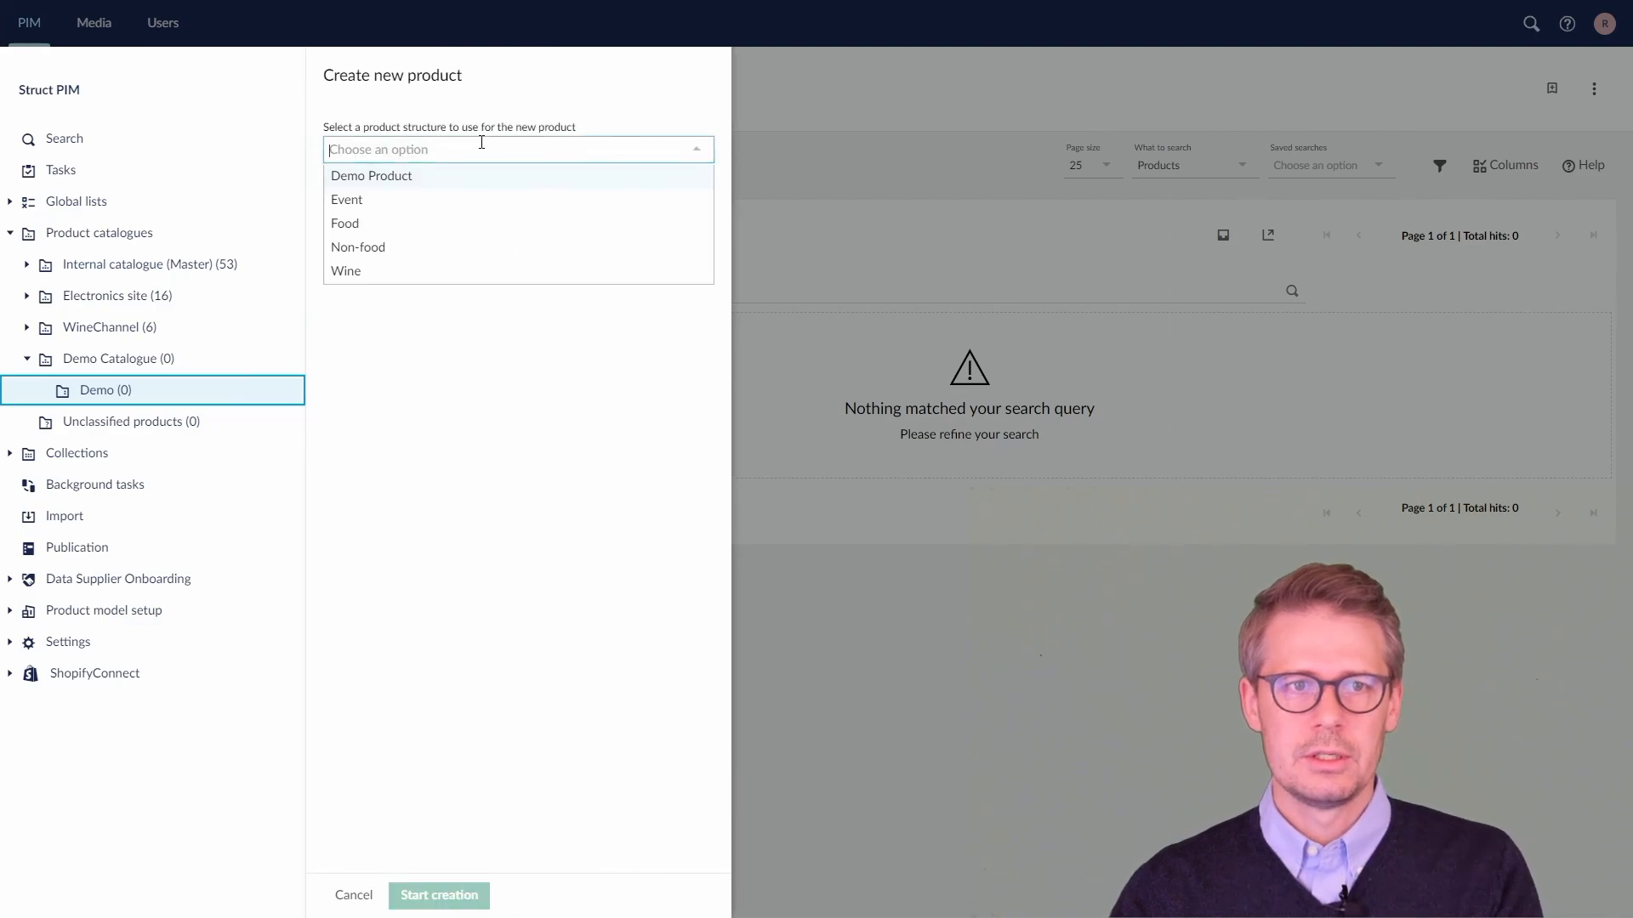
{"action": "left_click", "coordinate": [466, 182]}
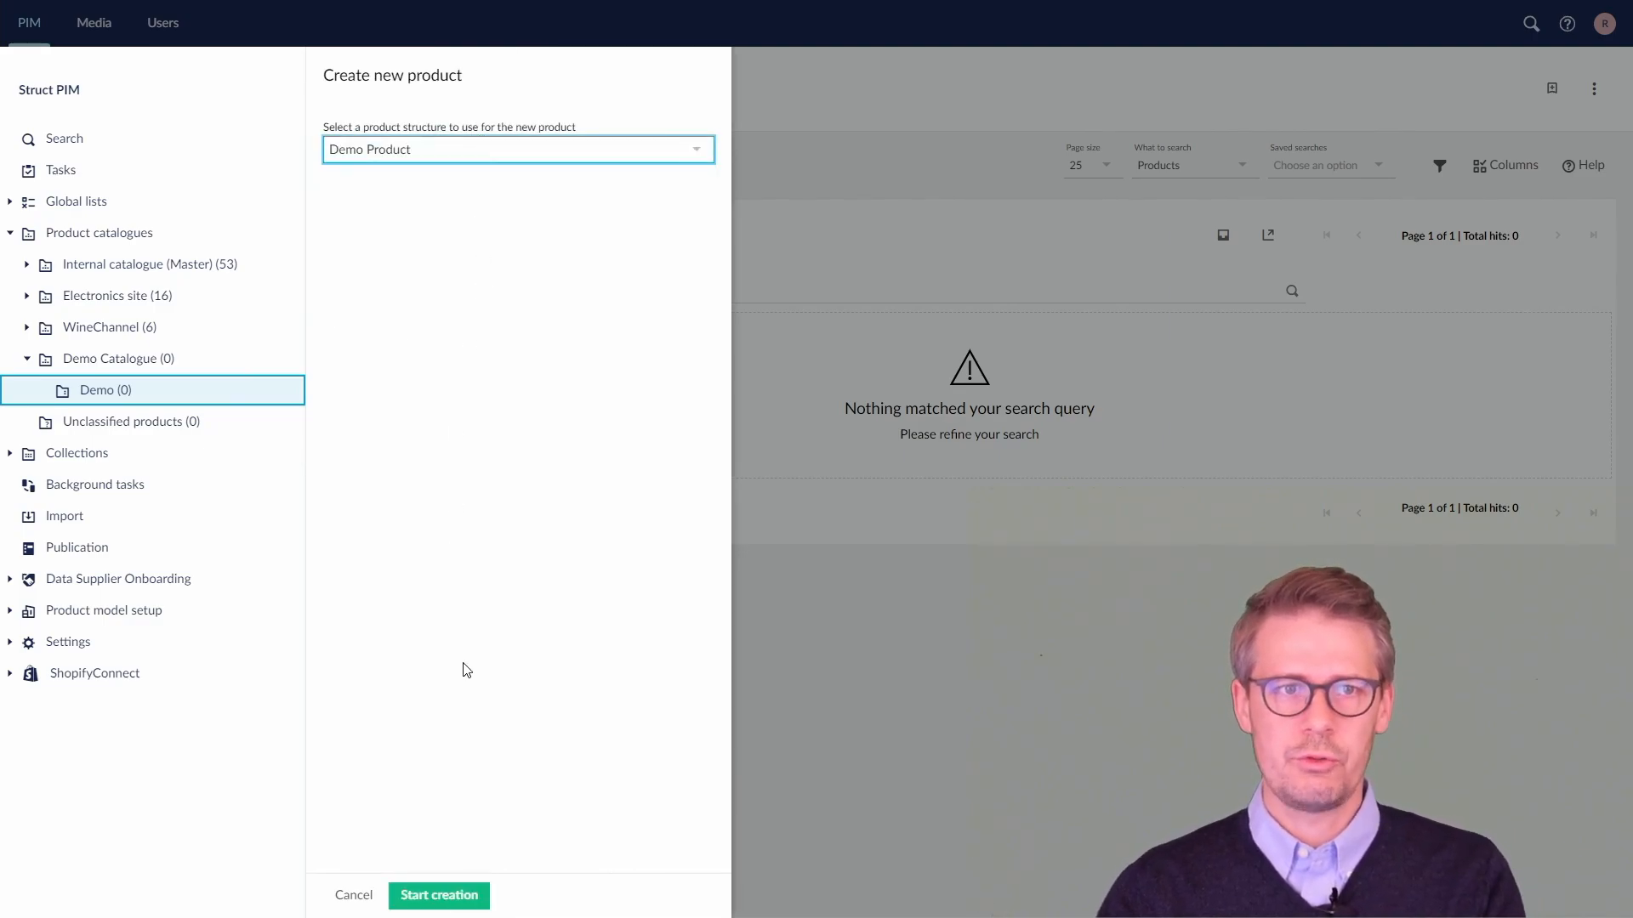
{"action": "left_click", "coordinate": [433, 891]}
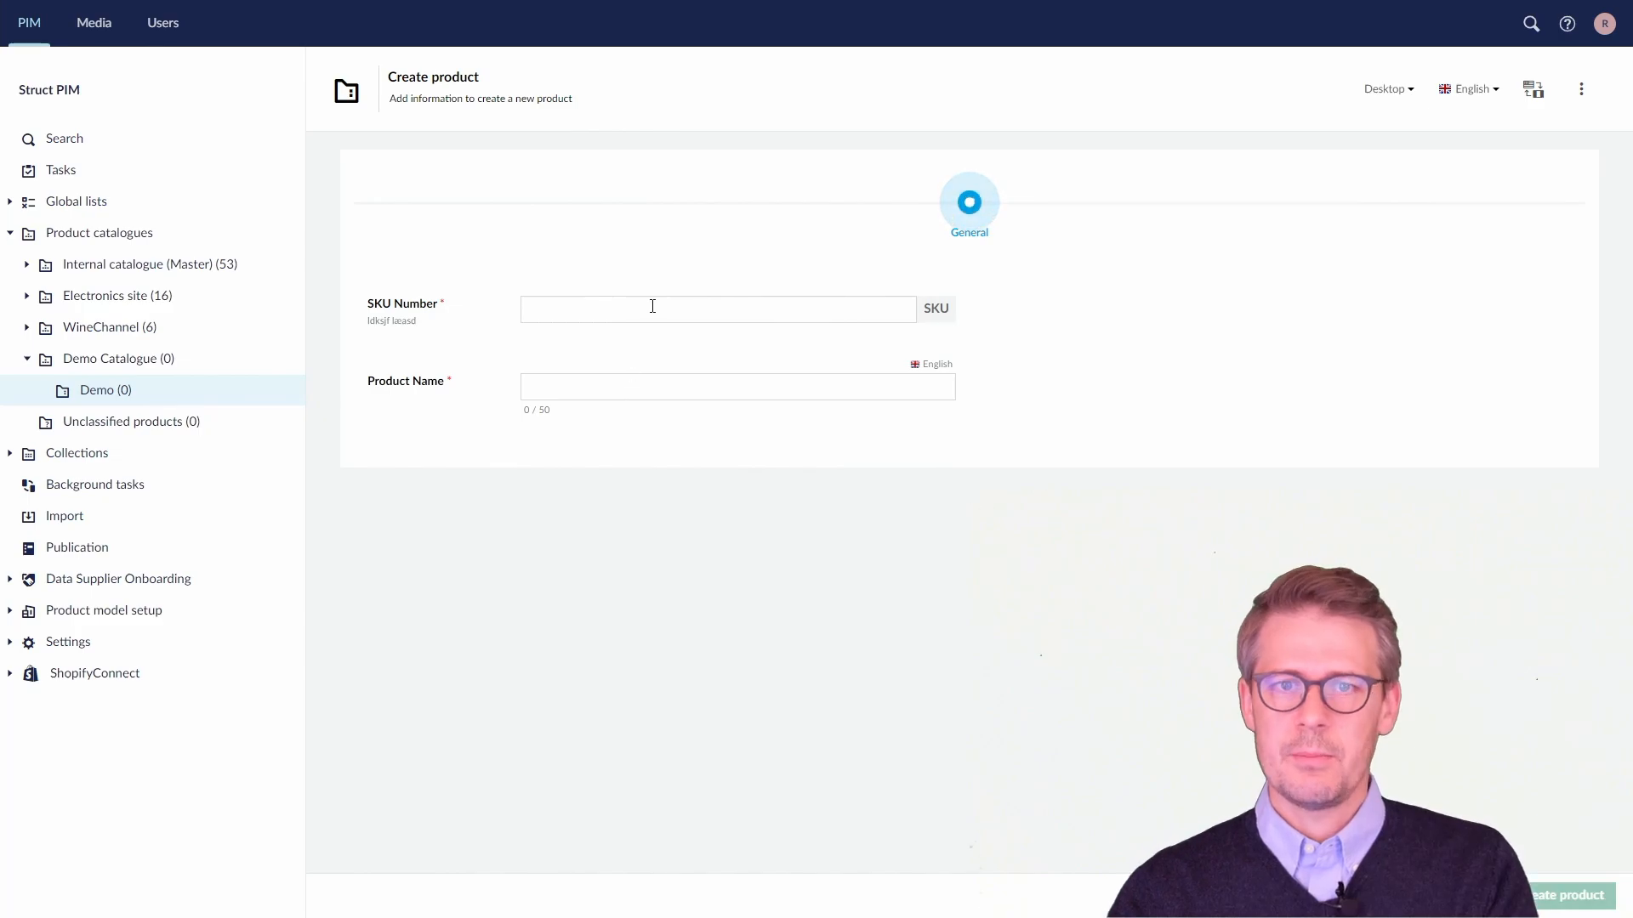
Step: Give the new product SKU number 1234 and the name "Product name 1", and create it
{"action": "left_click", "coordinate": [653, 315]}
{"action": "type", "text": "12"}
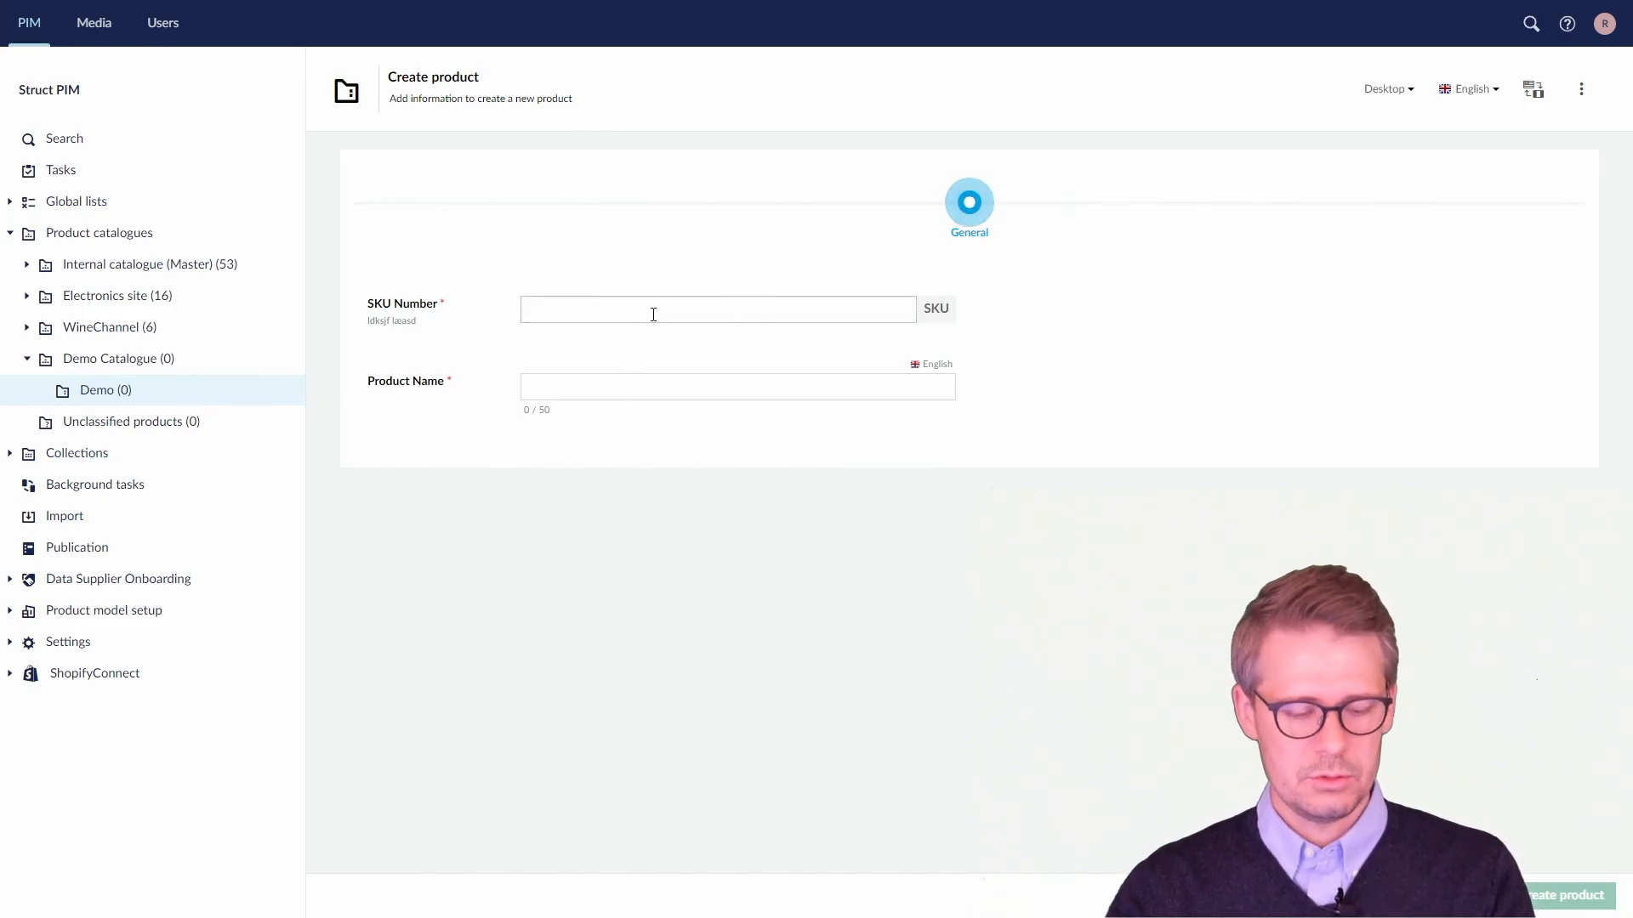
{"action": "type", "text": "34"}
{"action": "left_click", "coordinate": [644, 385]}
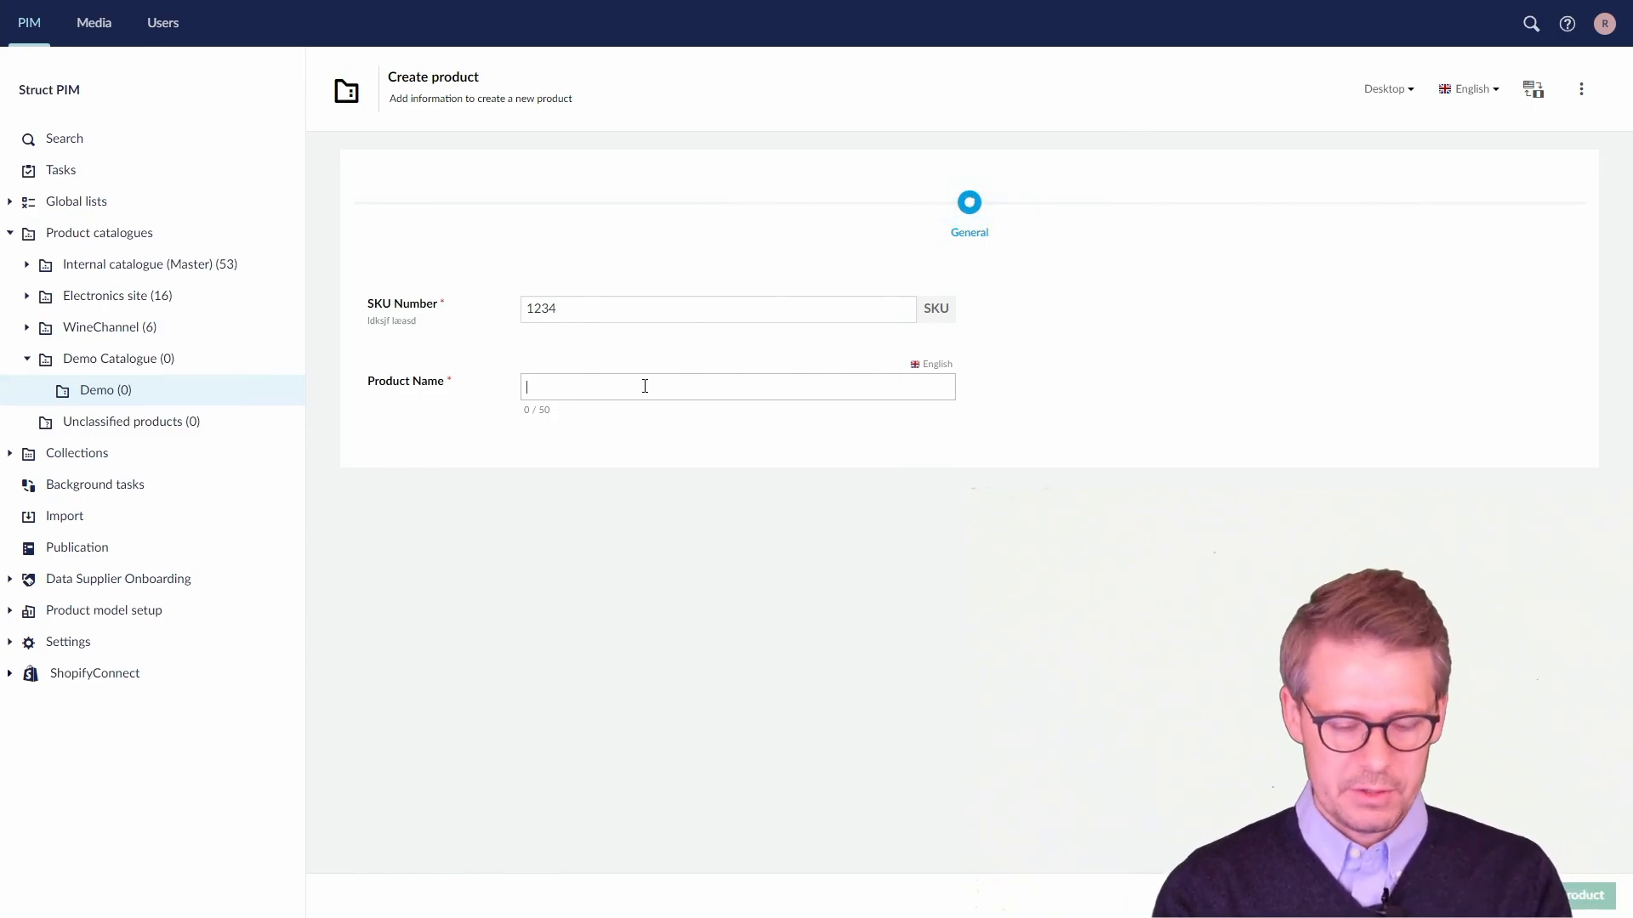
{"action": "type", "text": "Product "}
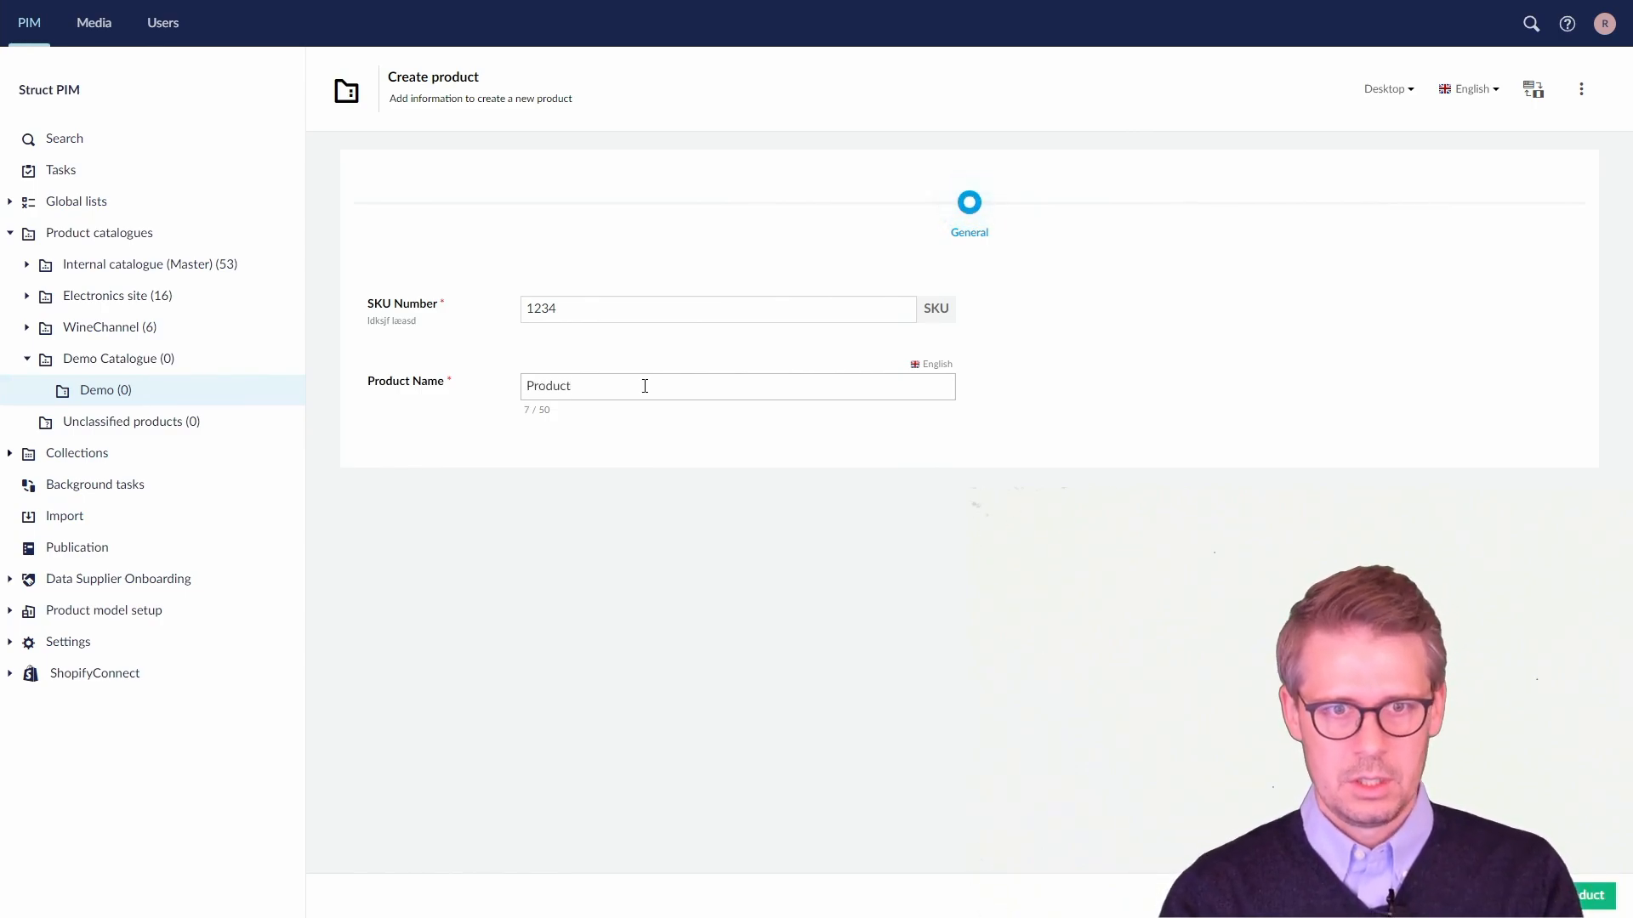
{"action": "type", "text": "name 1"}
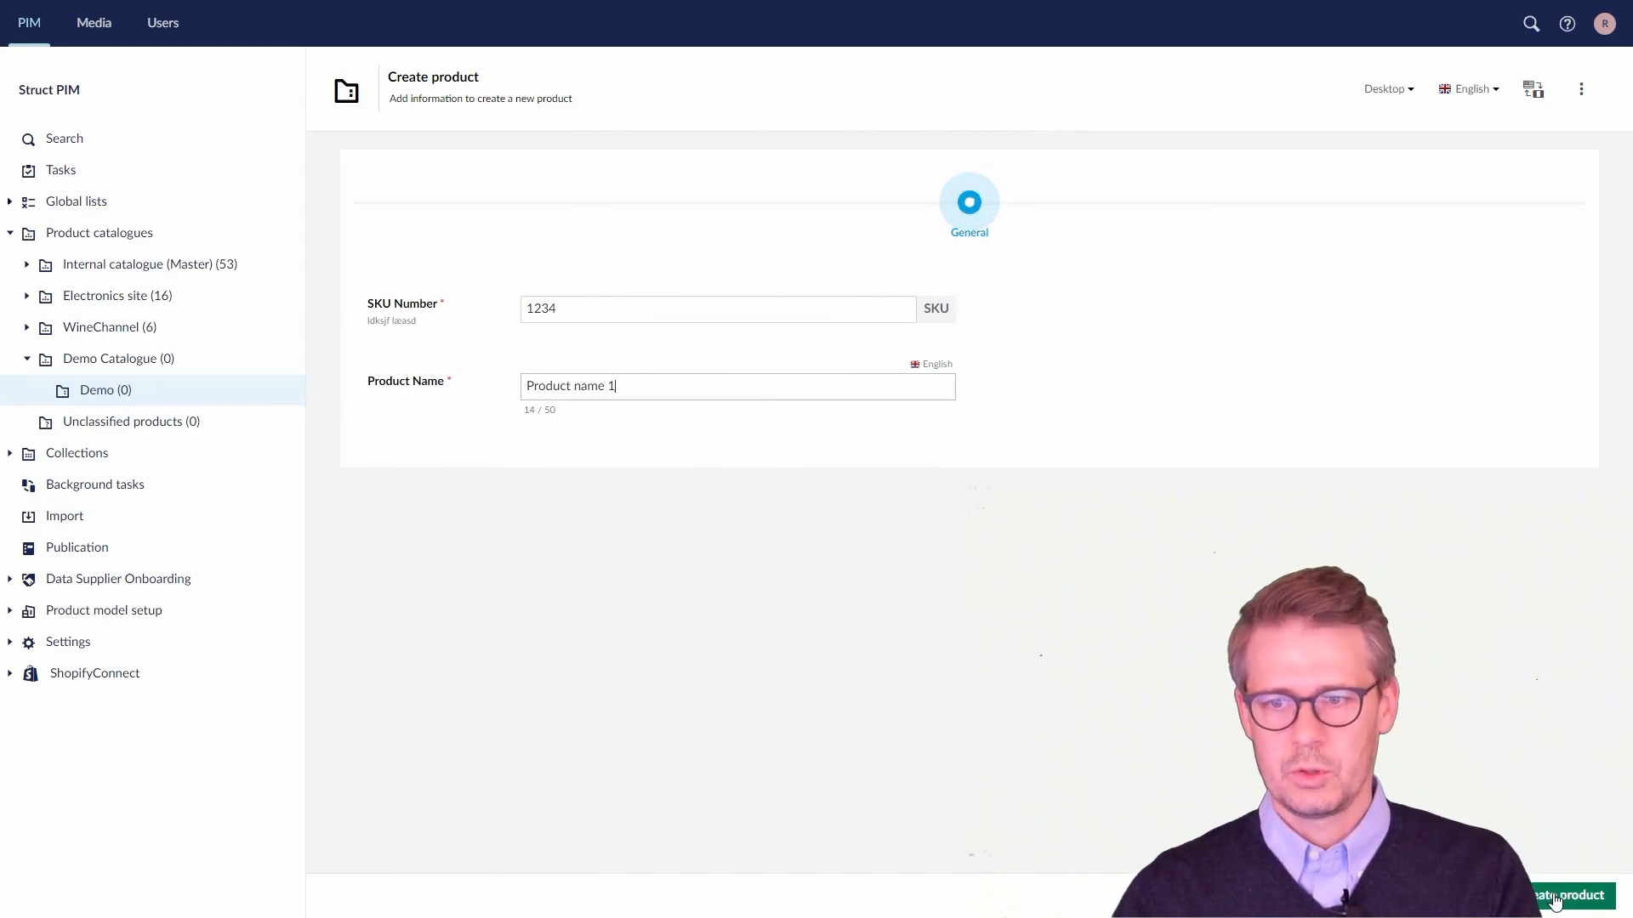
{"action": "left_click", "coordinate": [1555, 903]}
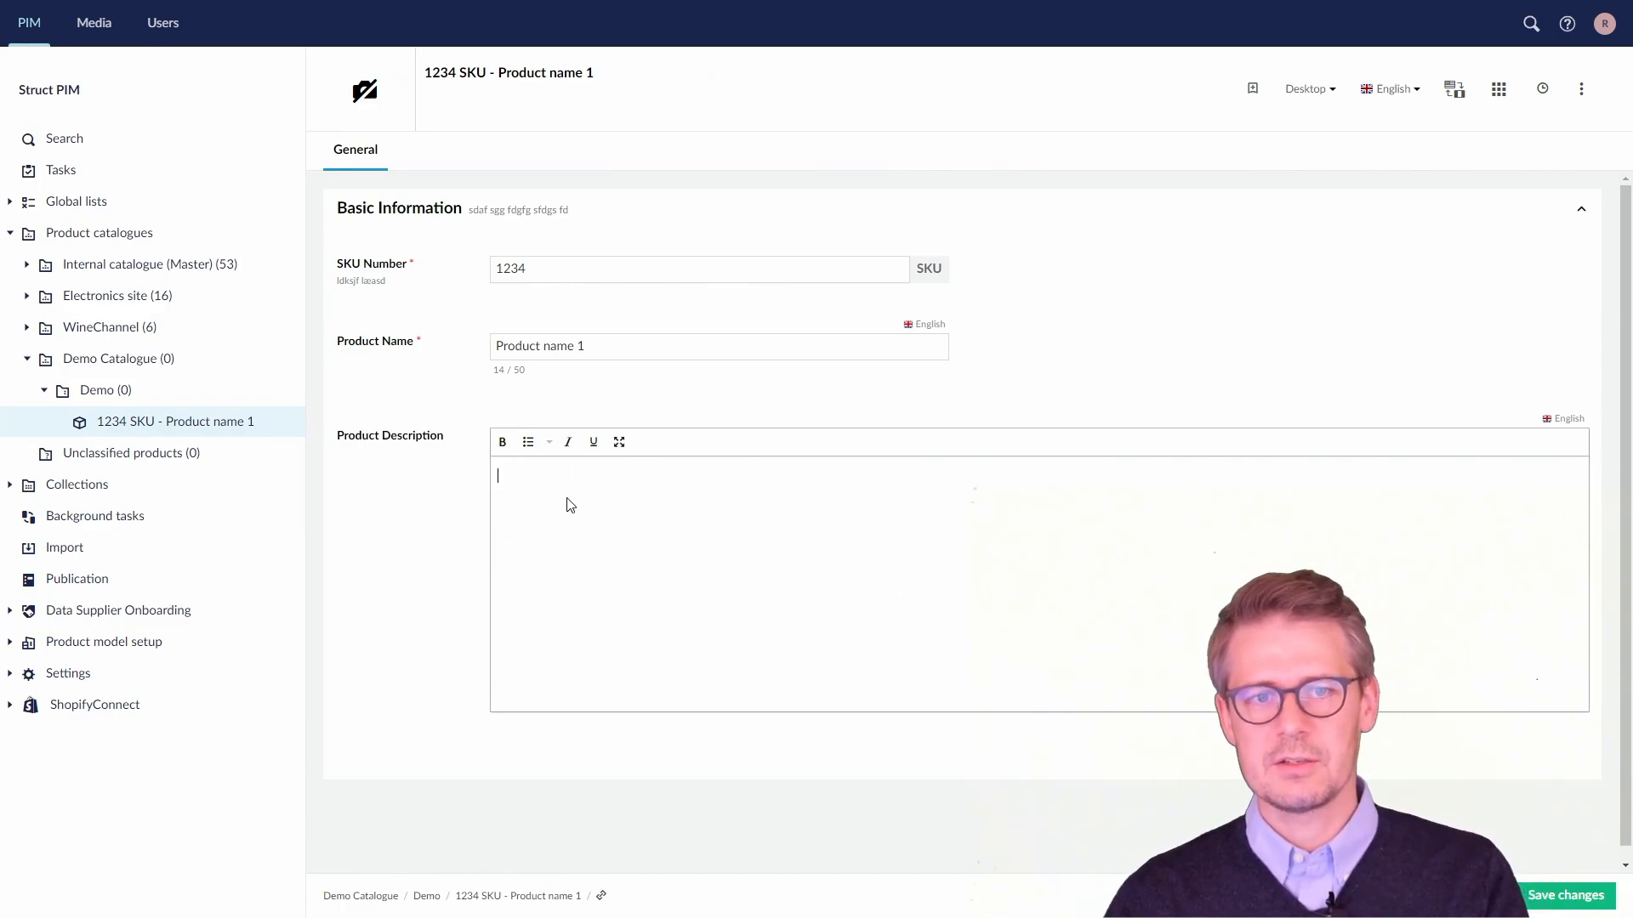
Step: Fill the Product Description with a bold line "asfasfds" and a second, non-bold italic line "ksadlfoasdf"
{"action": "type", "text": "asfasfds"}
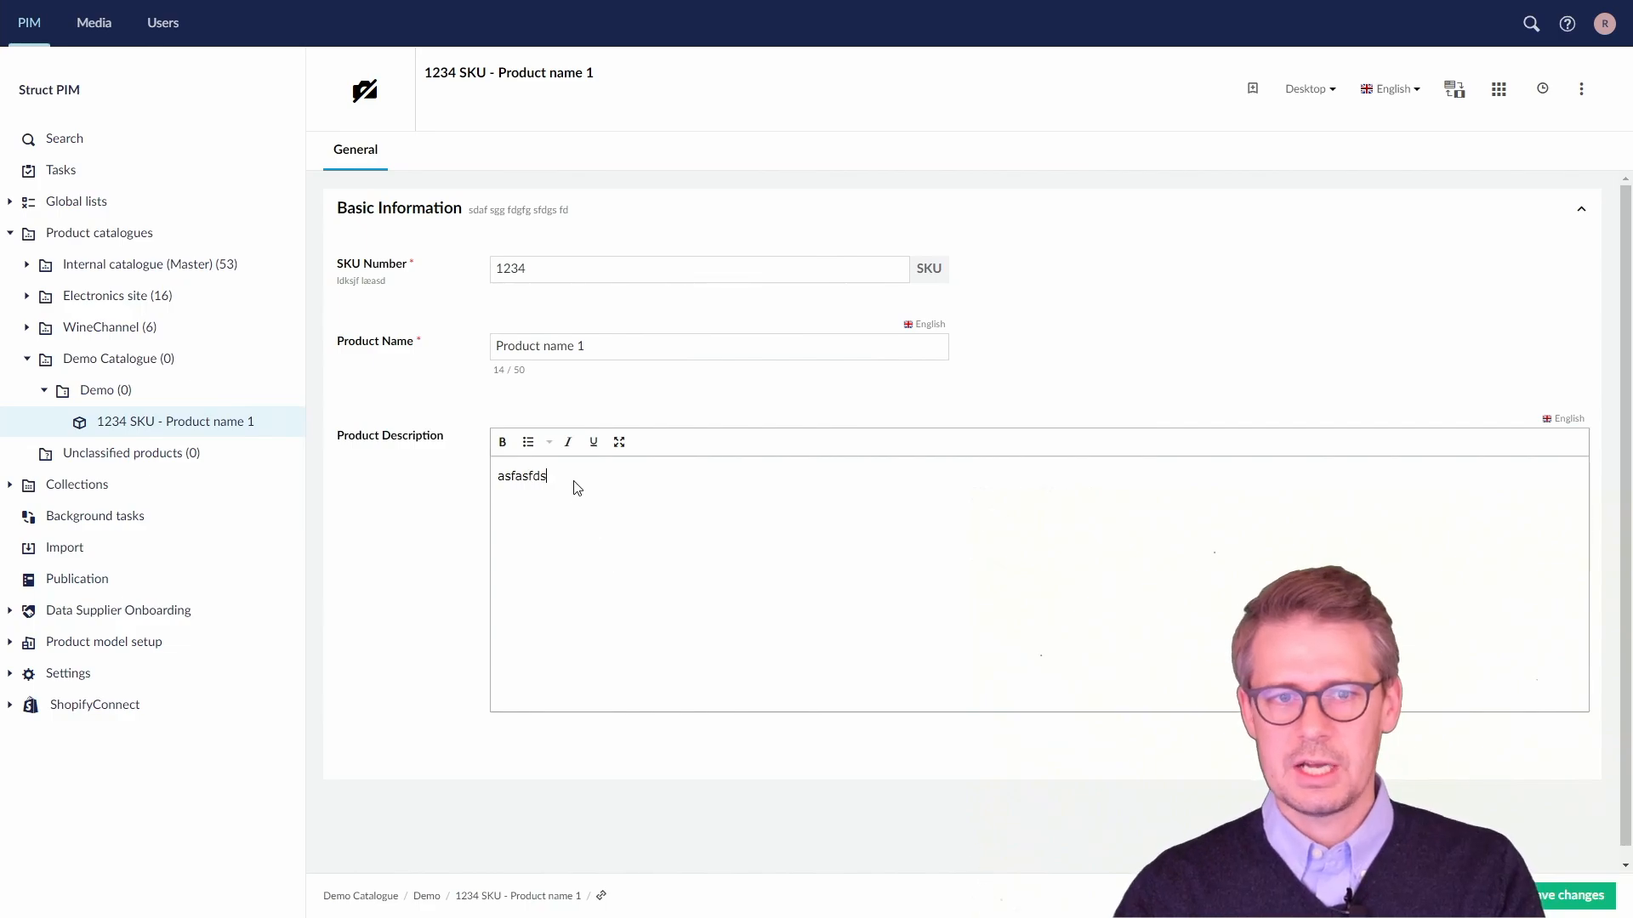
{"action": "double_click", "coordinate": [521, 476]}
{"action": "left_click", "coordinate": [503, 442]}
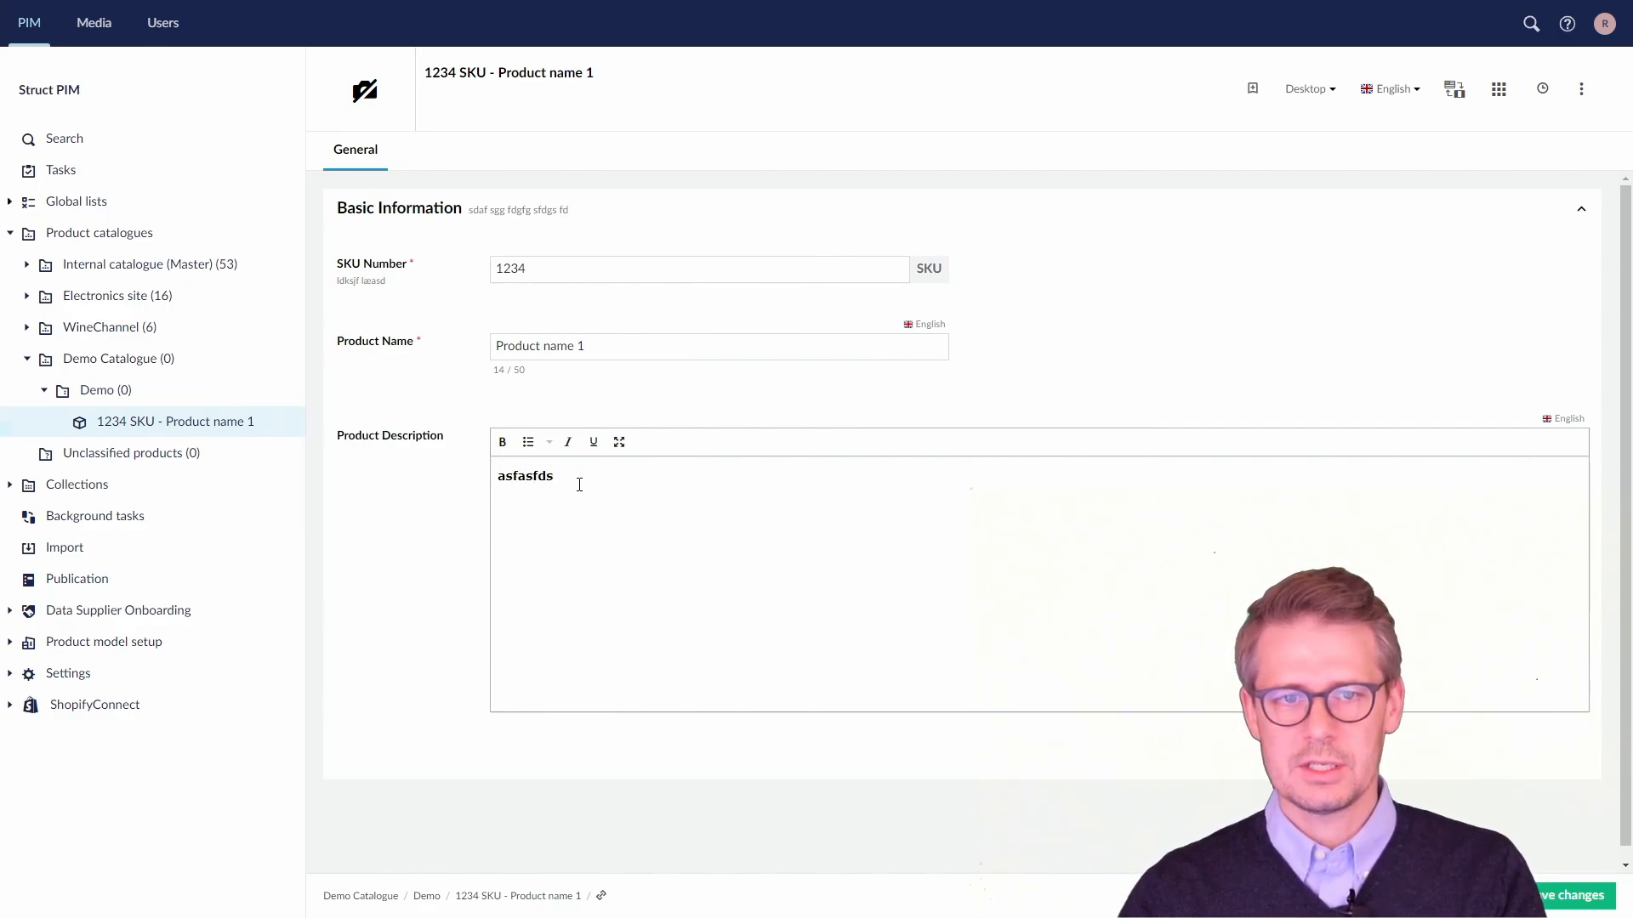
{"action": "key", "text": "Return"}
{"action": "type", "text": "ksadlfoasdf"}
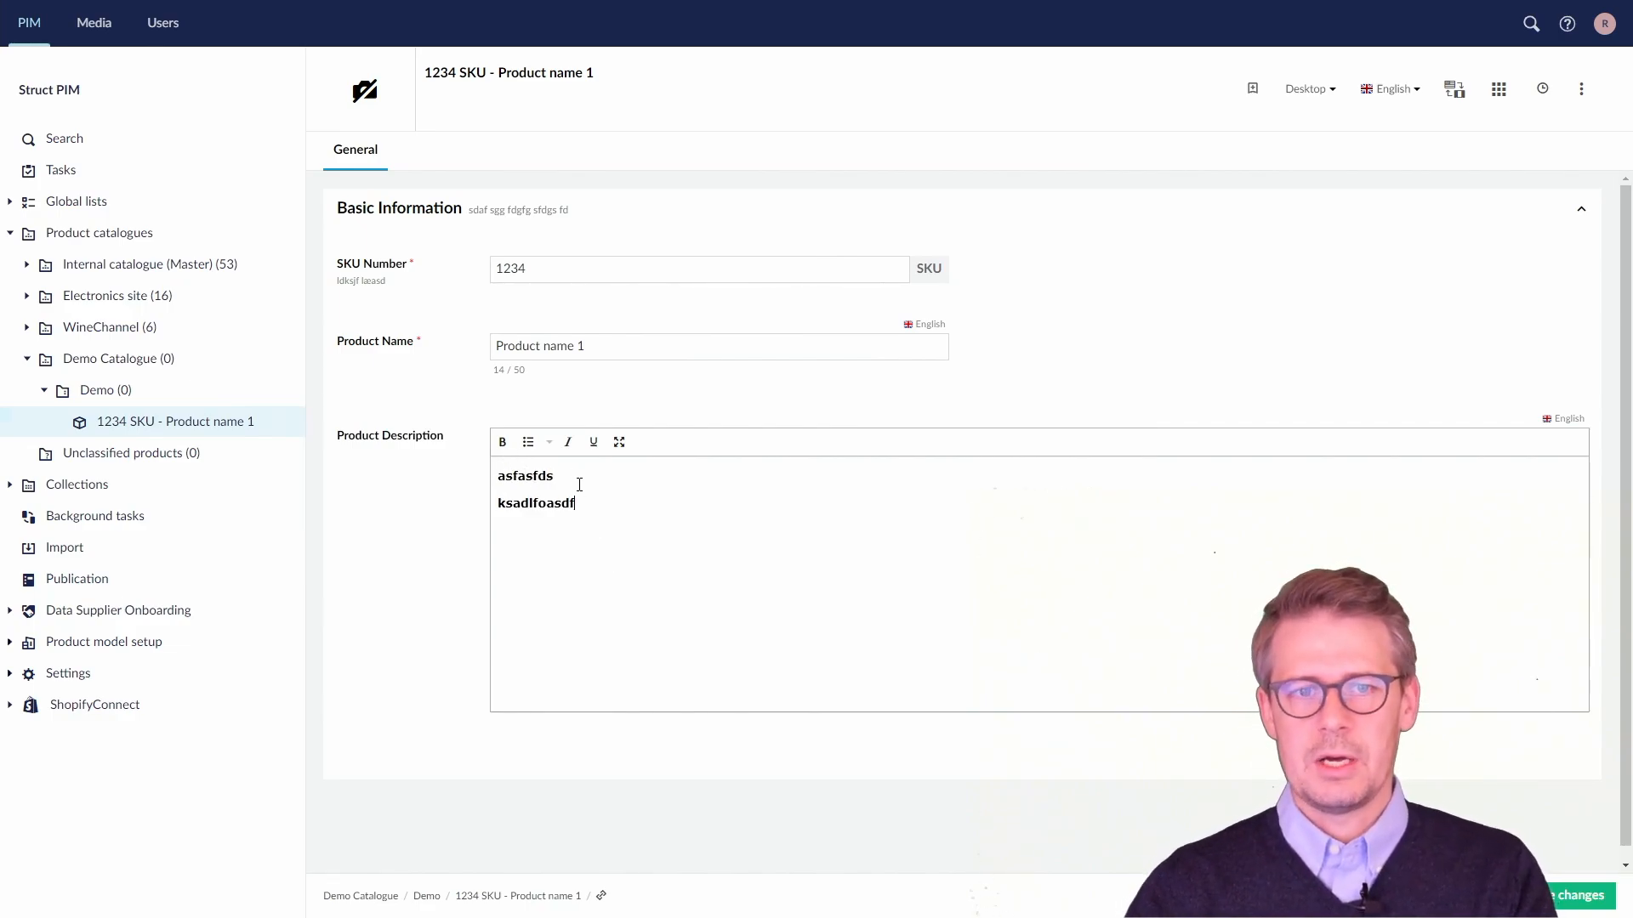
{"action": "double_click", "coordinate": [521, 503]}
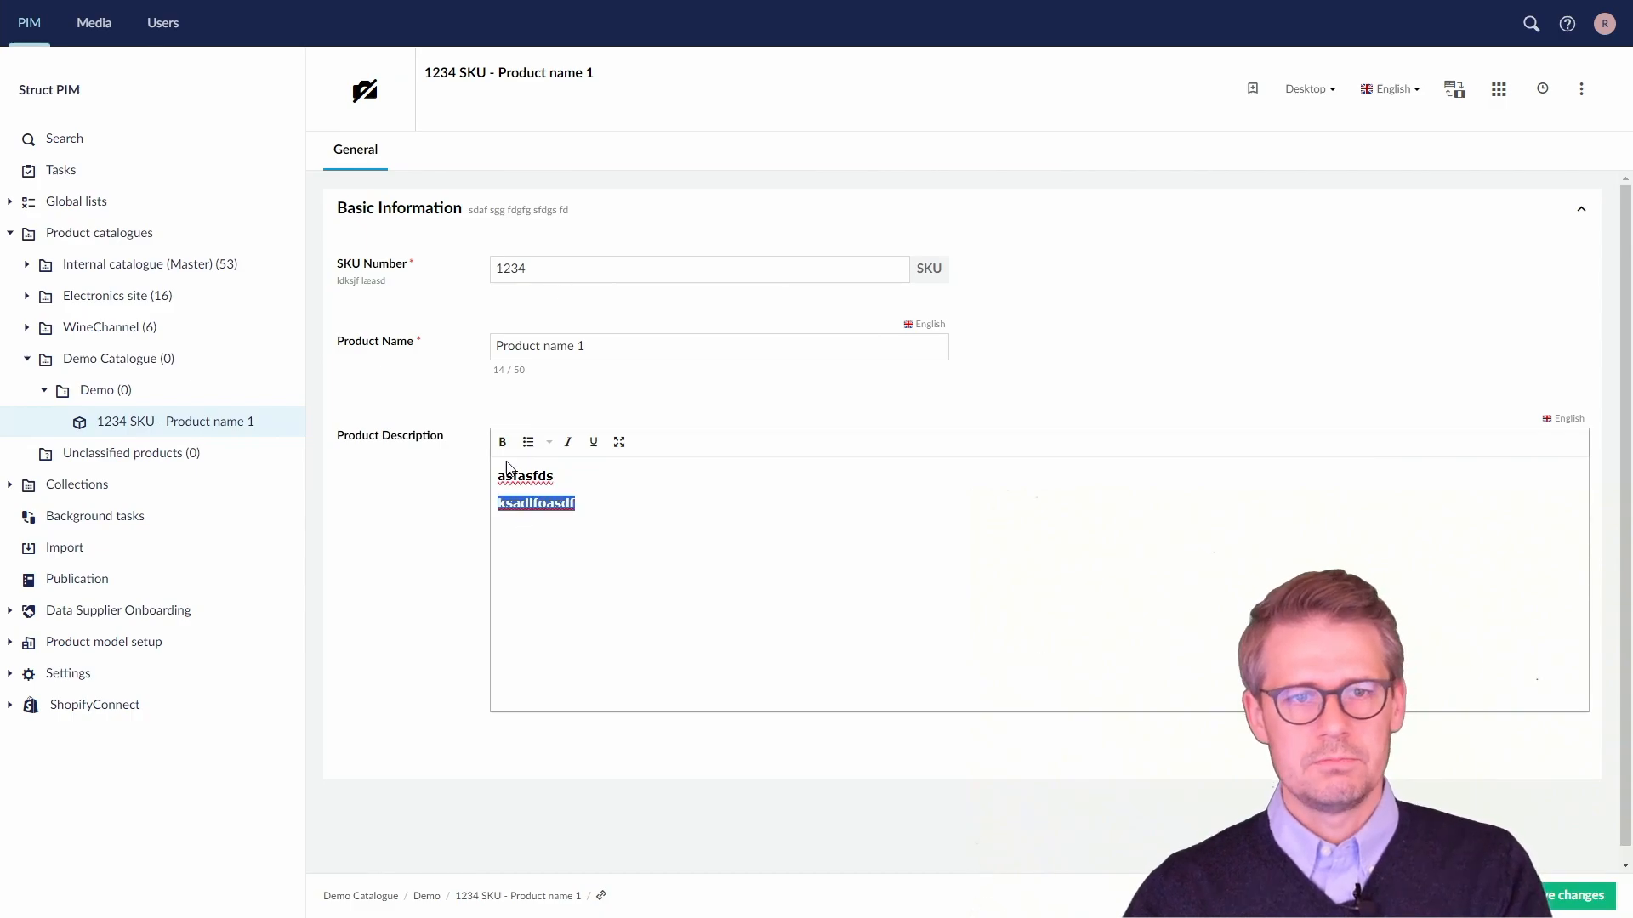
{"action": "left_click", "coordinate": [568, 443]}
{"action": "left_click", "coordinate": [644, 620]}
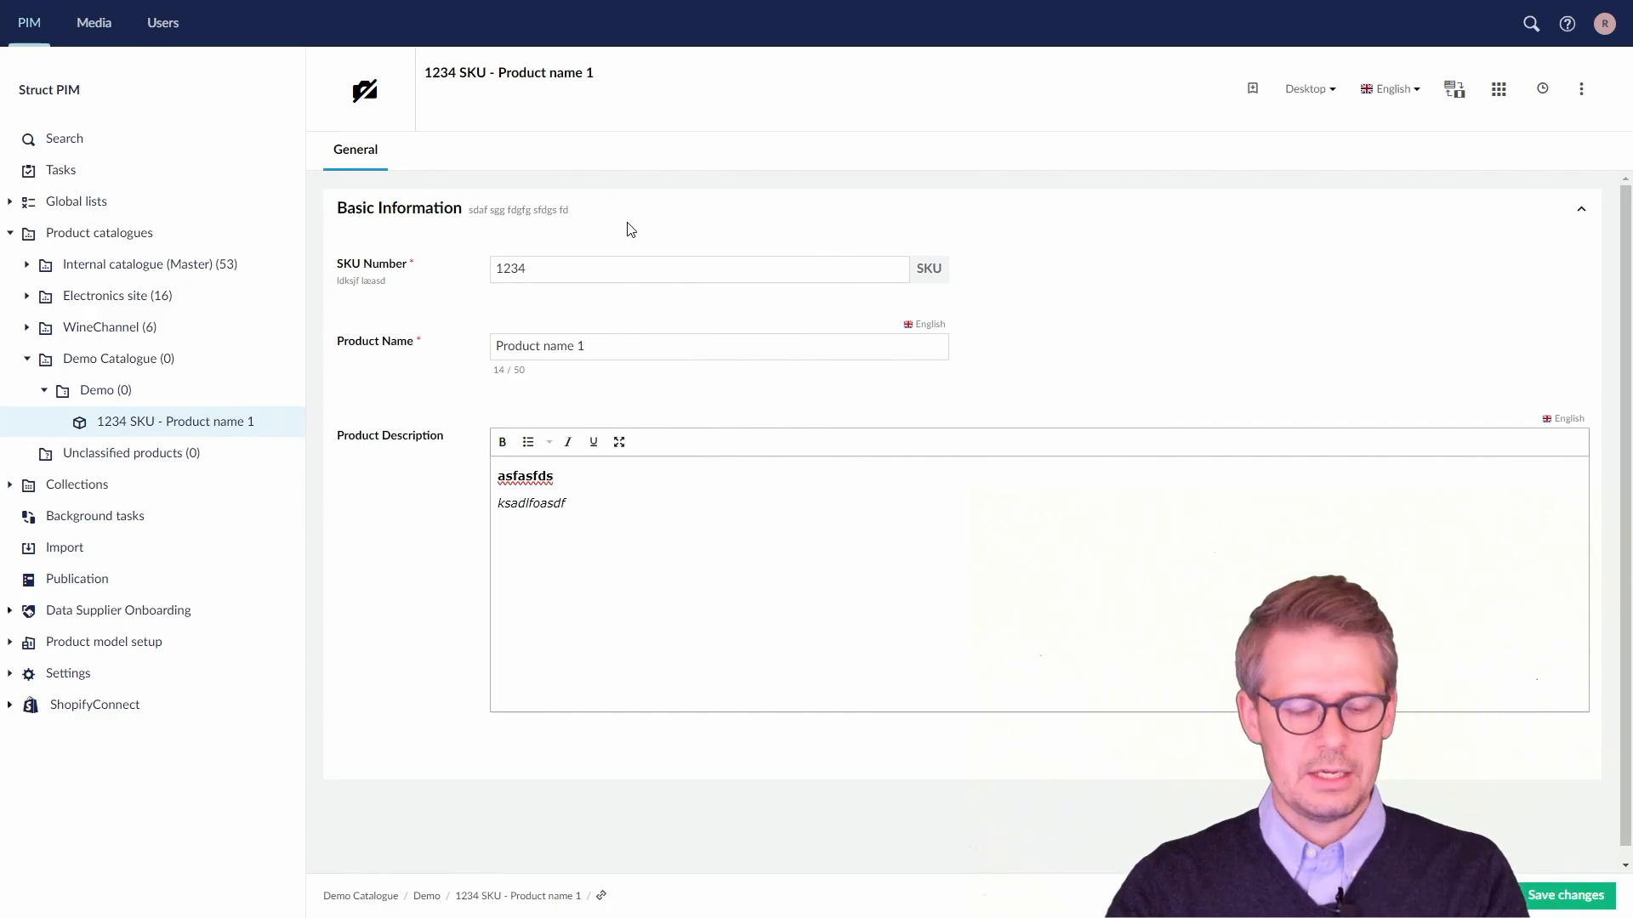
{"action": "mouse_move", "coordinate": [425, 54]}
{"action": "left_mouse_down"}
{"action": "mouse_move", "coordinate": [443, 84]}
{"action": "mouse_move", "coordinate": [499, 93]}
{"action": "left_mouse_up"}
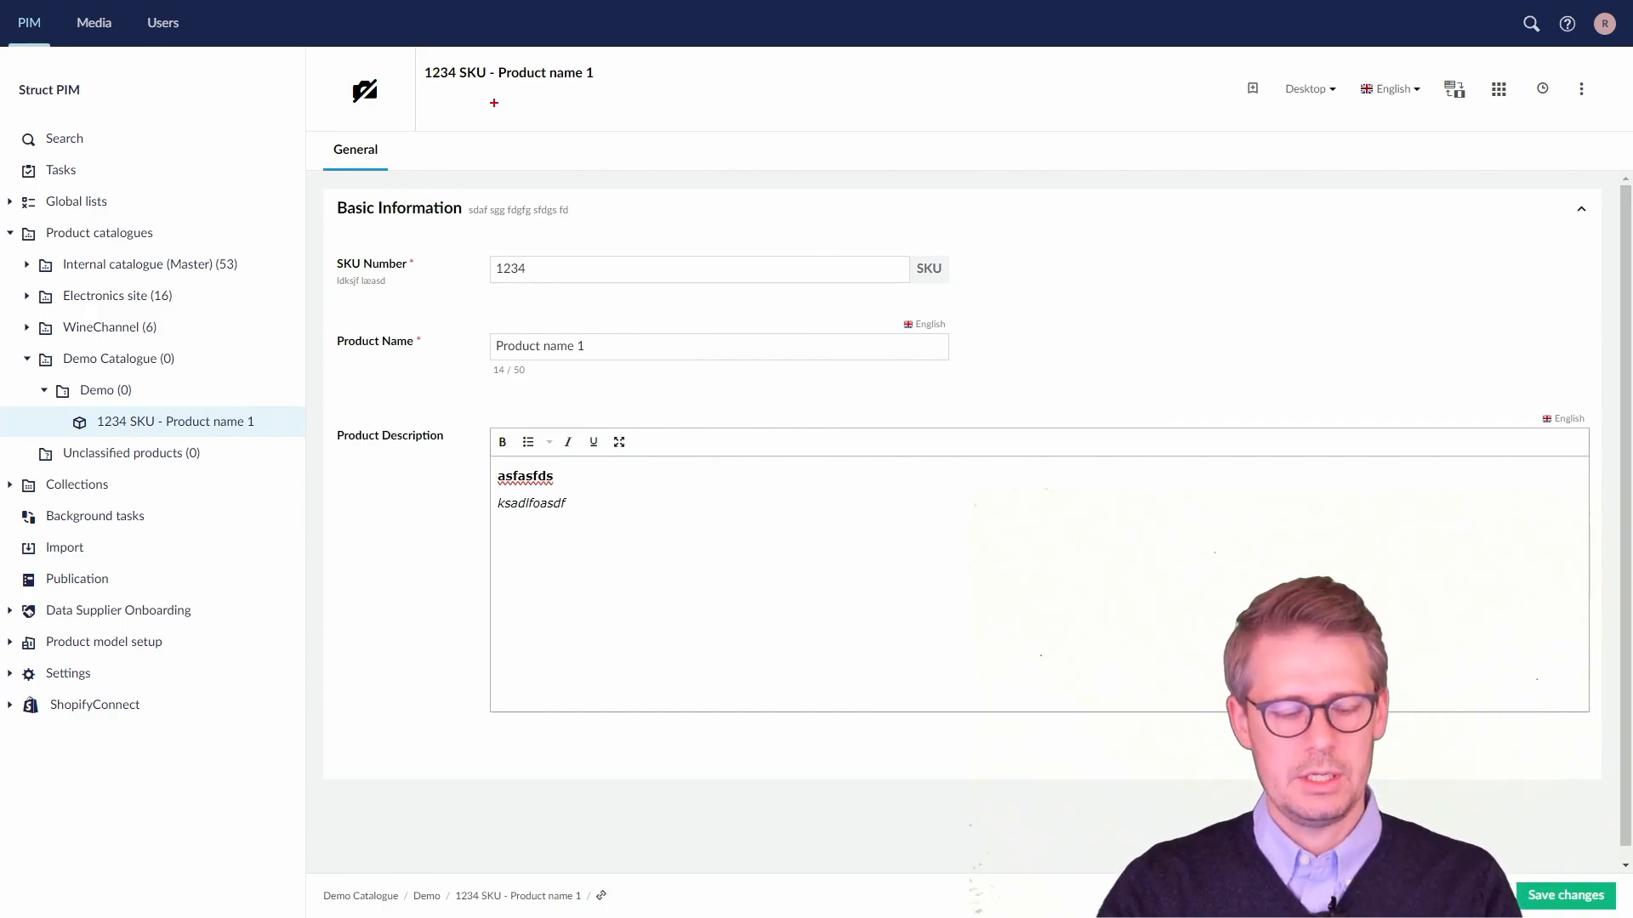
{"action": "mouse_move", "coordinate": [418, 57]}
{"action": "left_mouse_down"}
{"action": "mouse_move", "coordinate": [535, 94]}
{"action": "mouse_move", "coordinate": [629, 96]}
{"action": "left_mouse_up"}
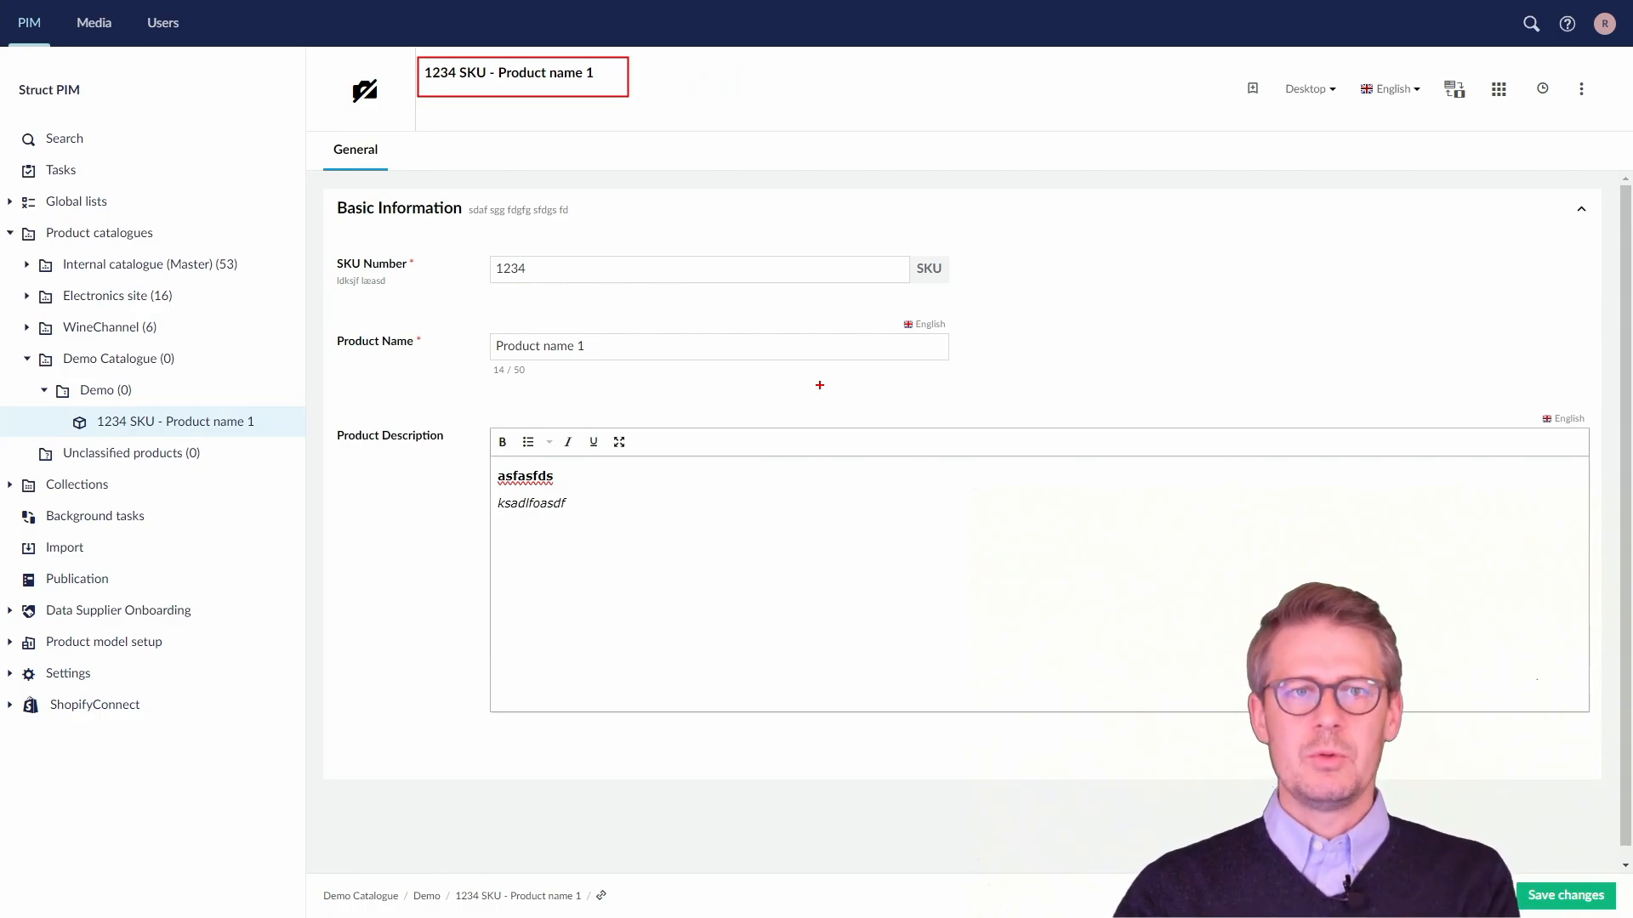
{"action": "key", "text": "Escape"}
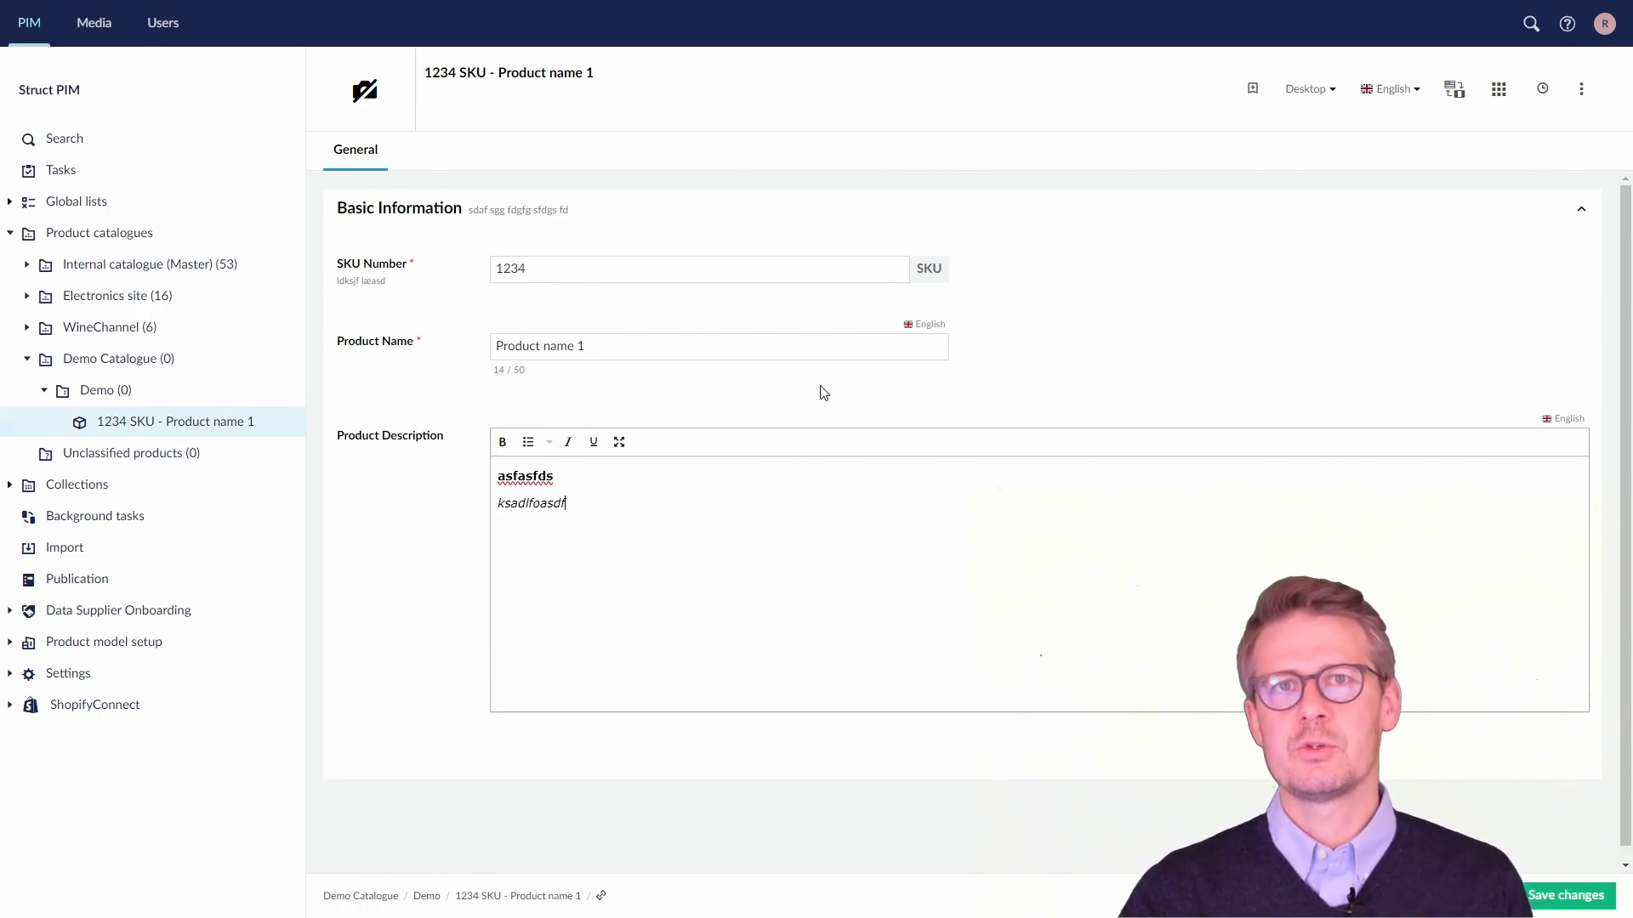